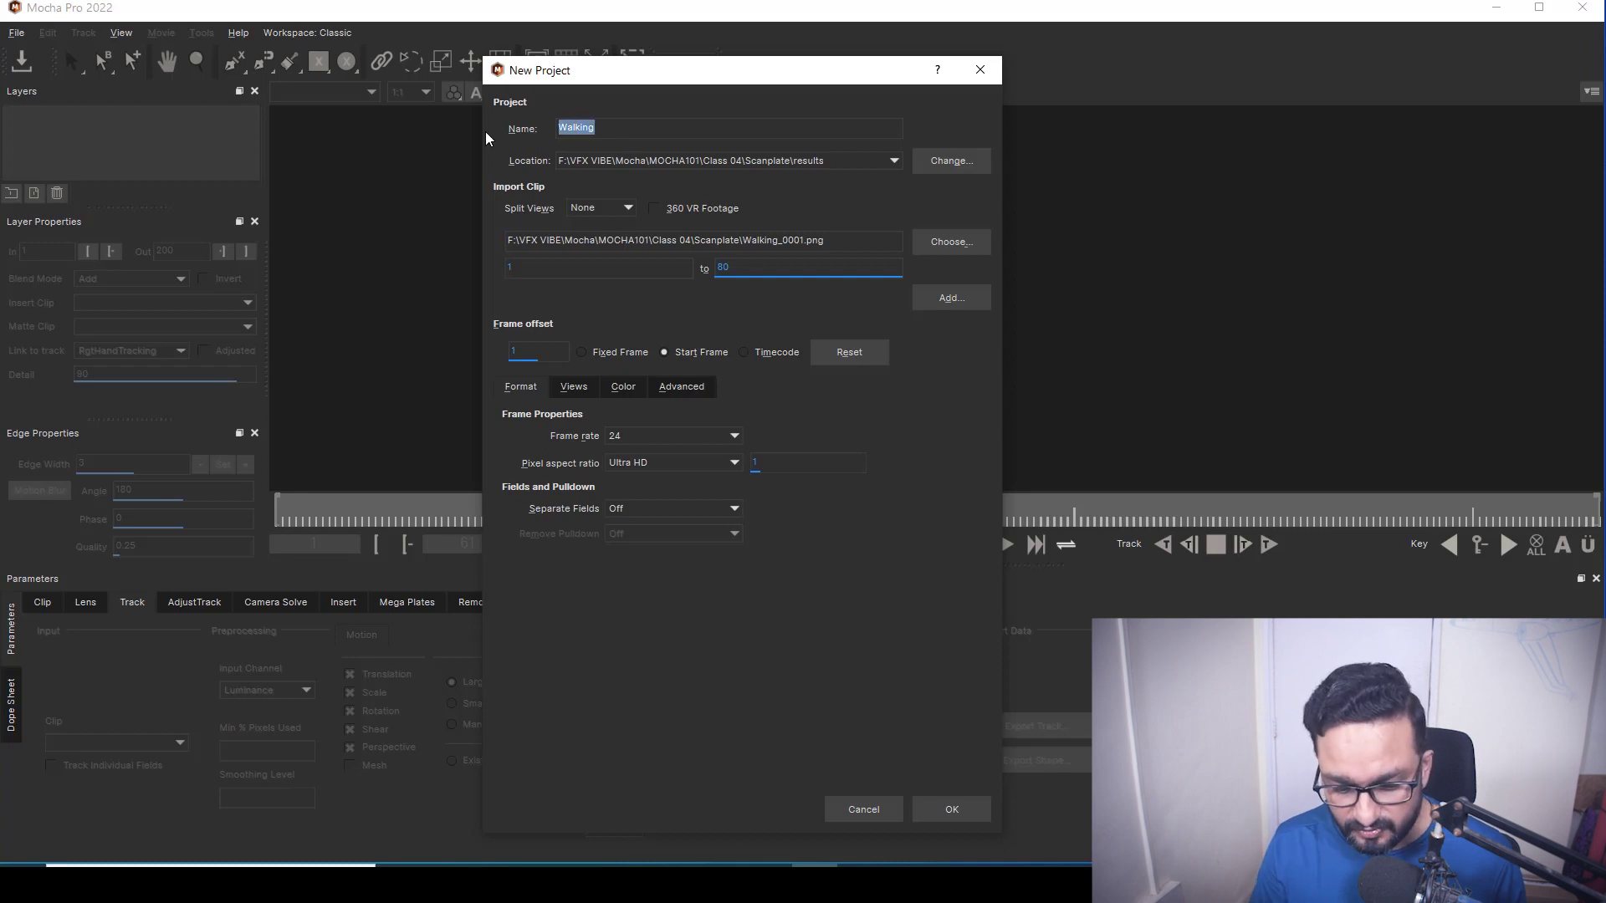
Step: Name the new project RotoIntro and set its location to the Mocha folder inside Class 04
text(Rot)
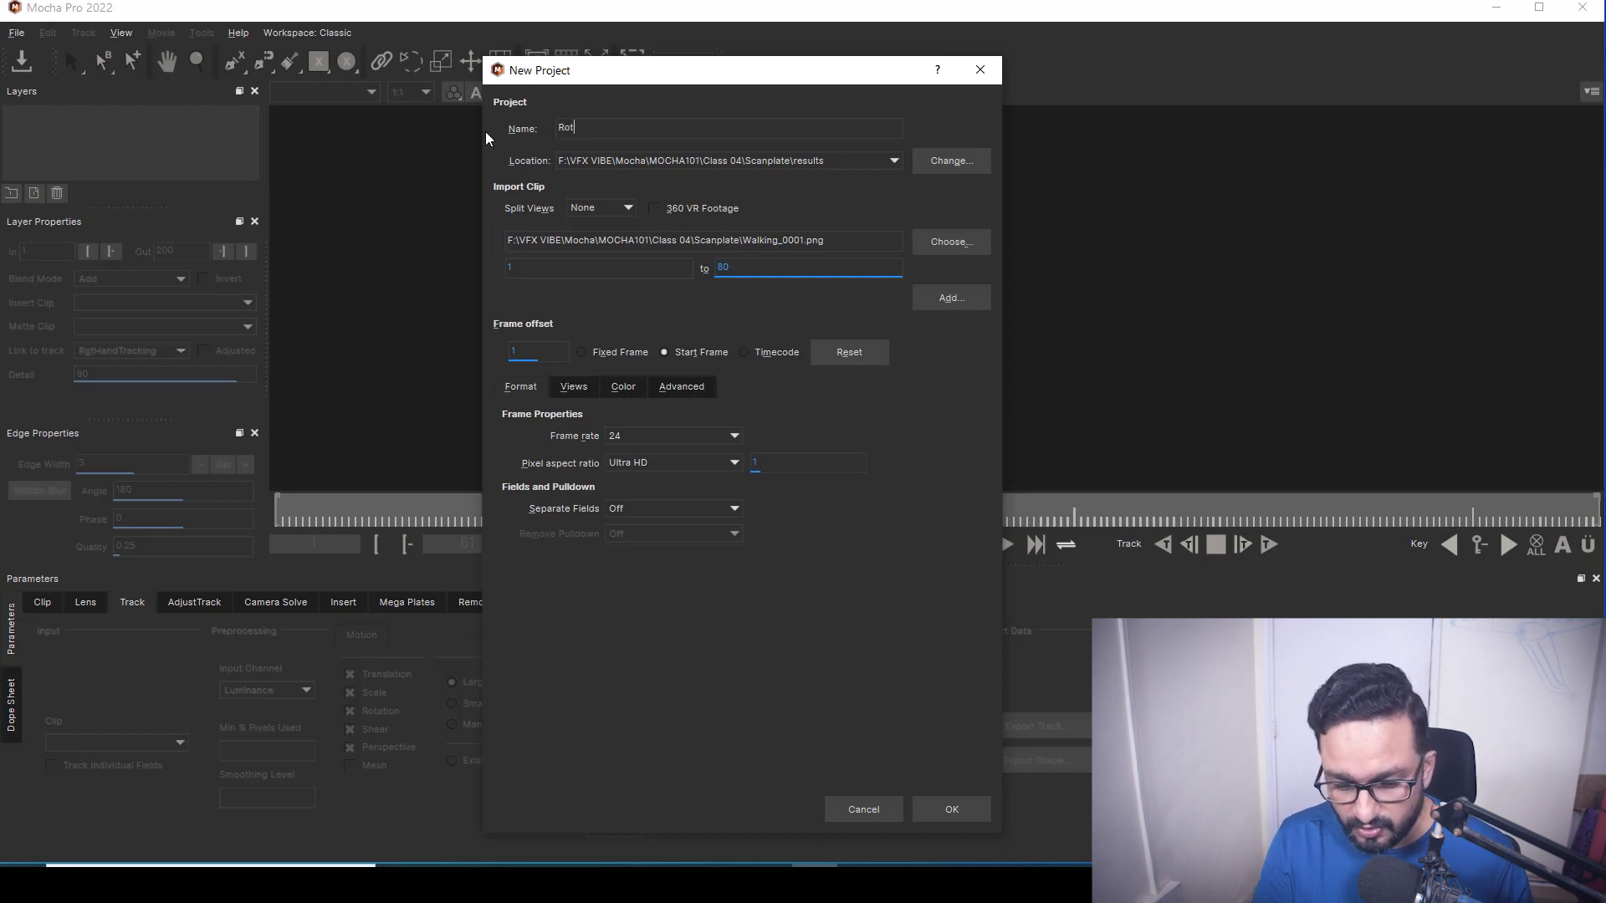
text(oIntro)
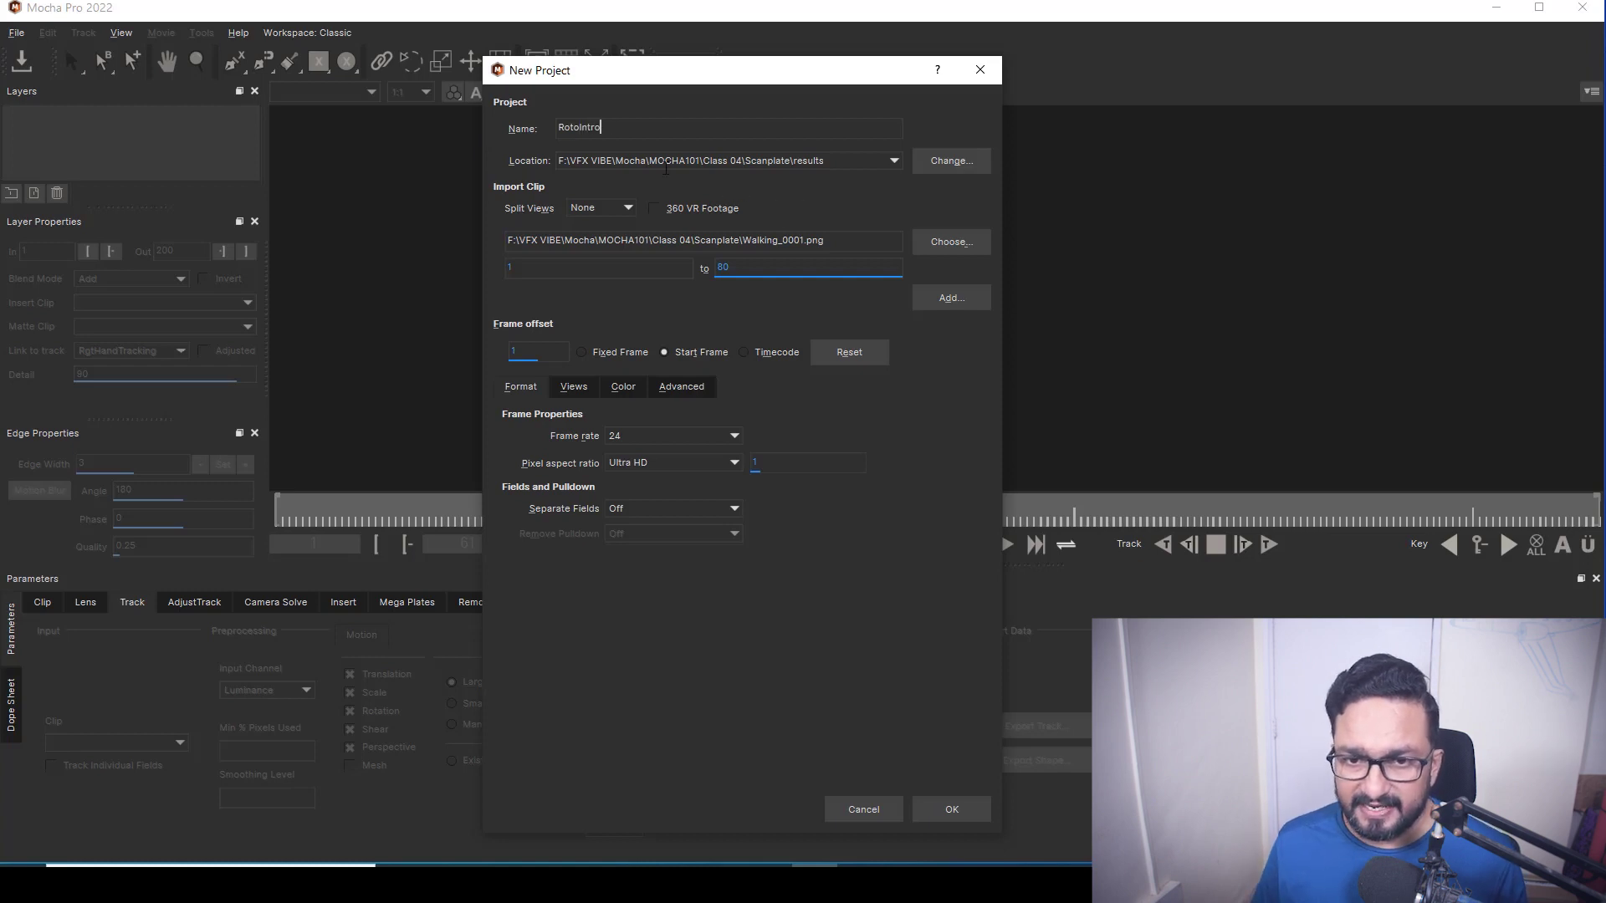
click(952, 161)
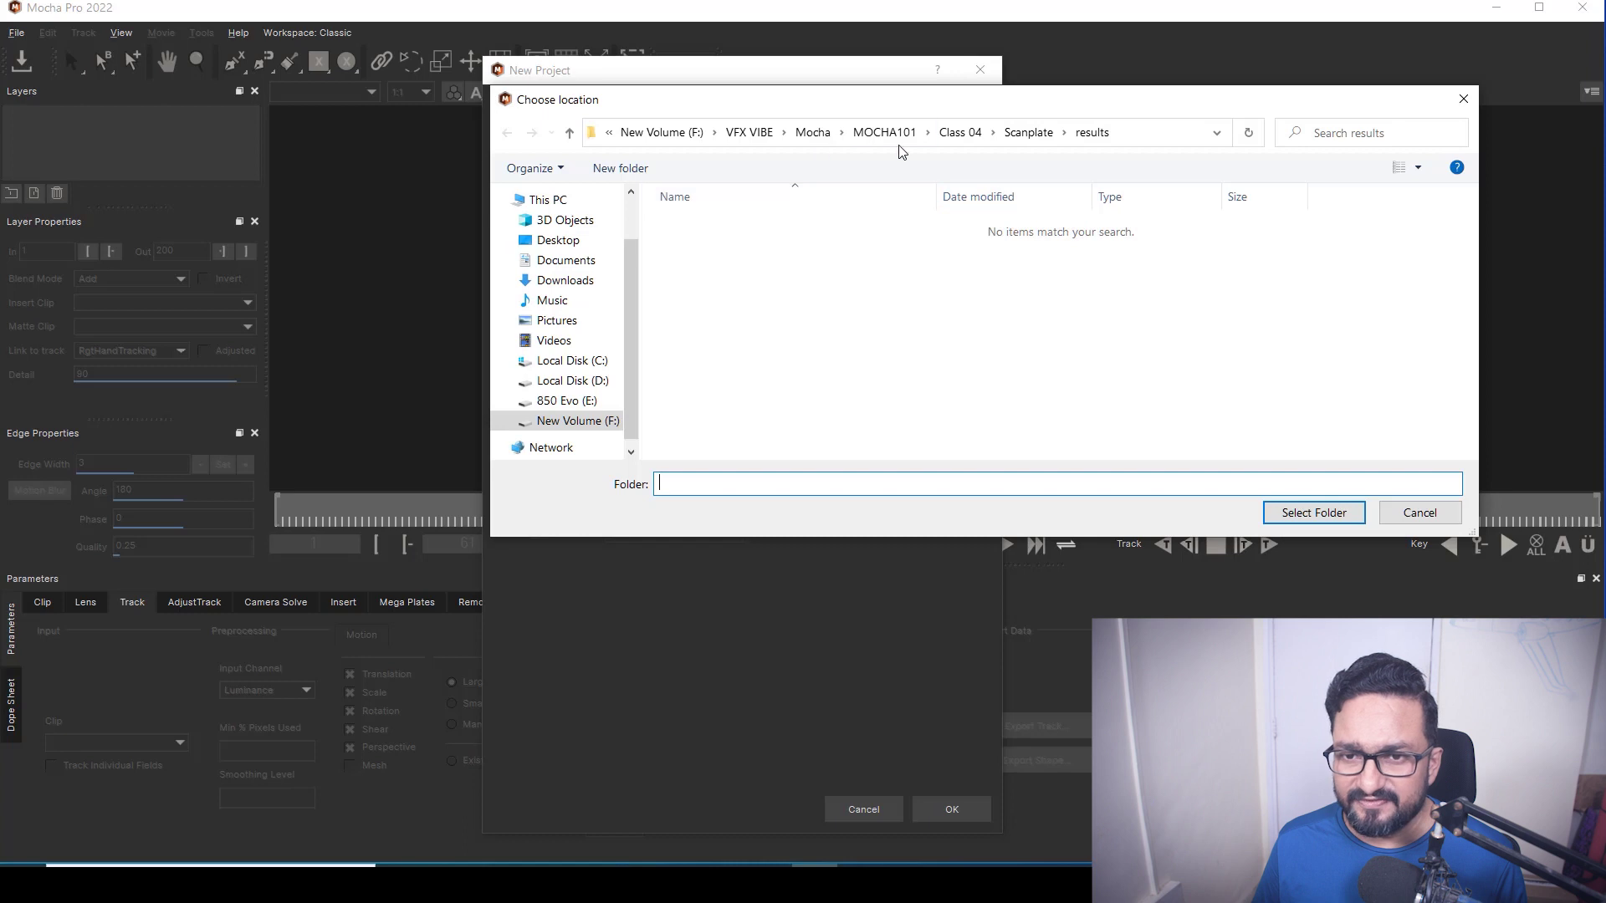
click(973, 136)
click(699, 222)
double_click(699, 222)
click(1302, 516)
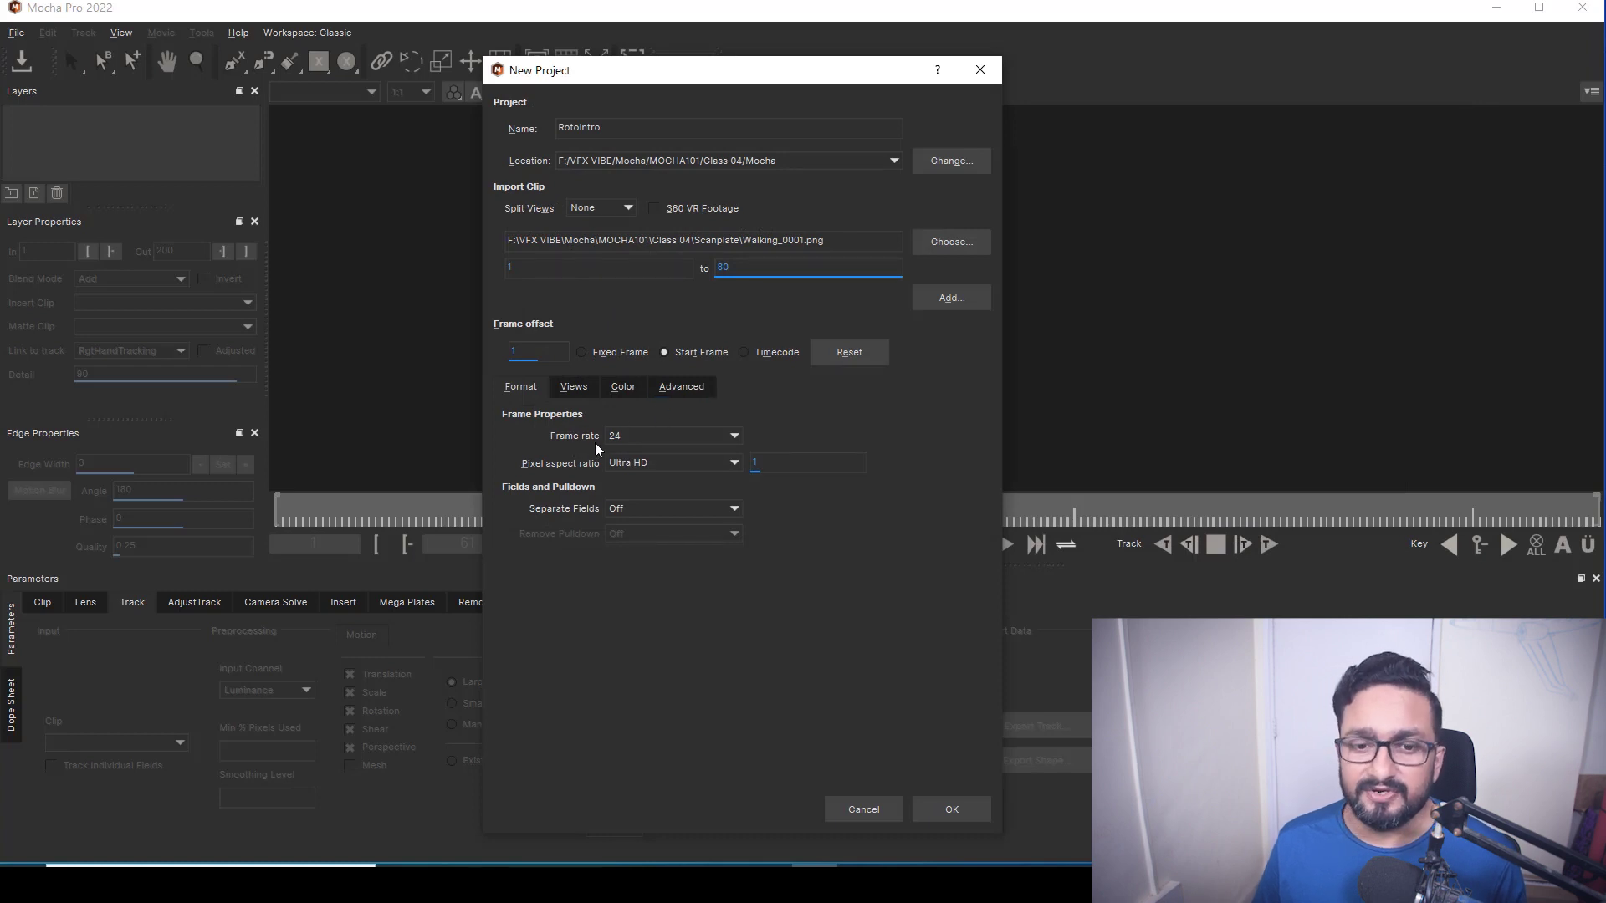
Step: Set the clip's frame rate to 60 and create the project
click(736, 434)
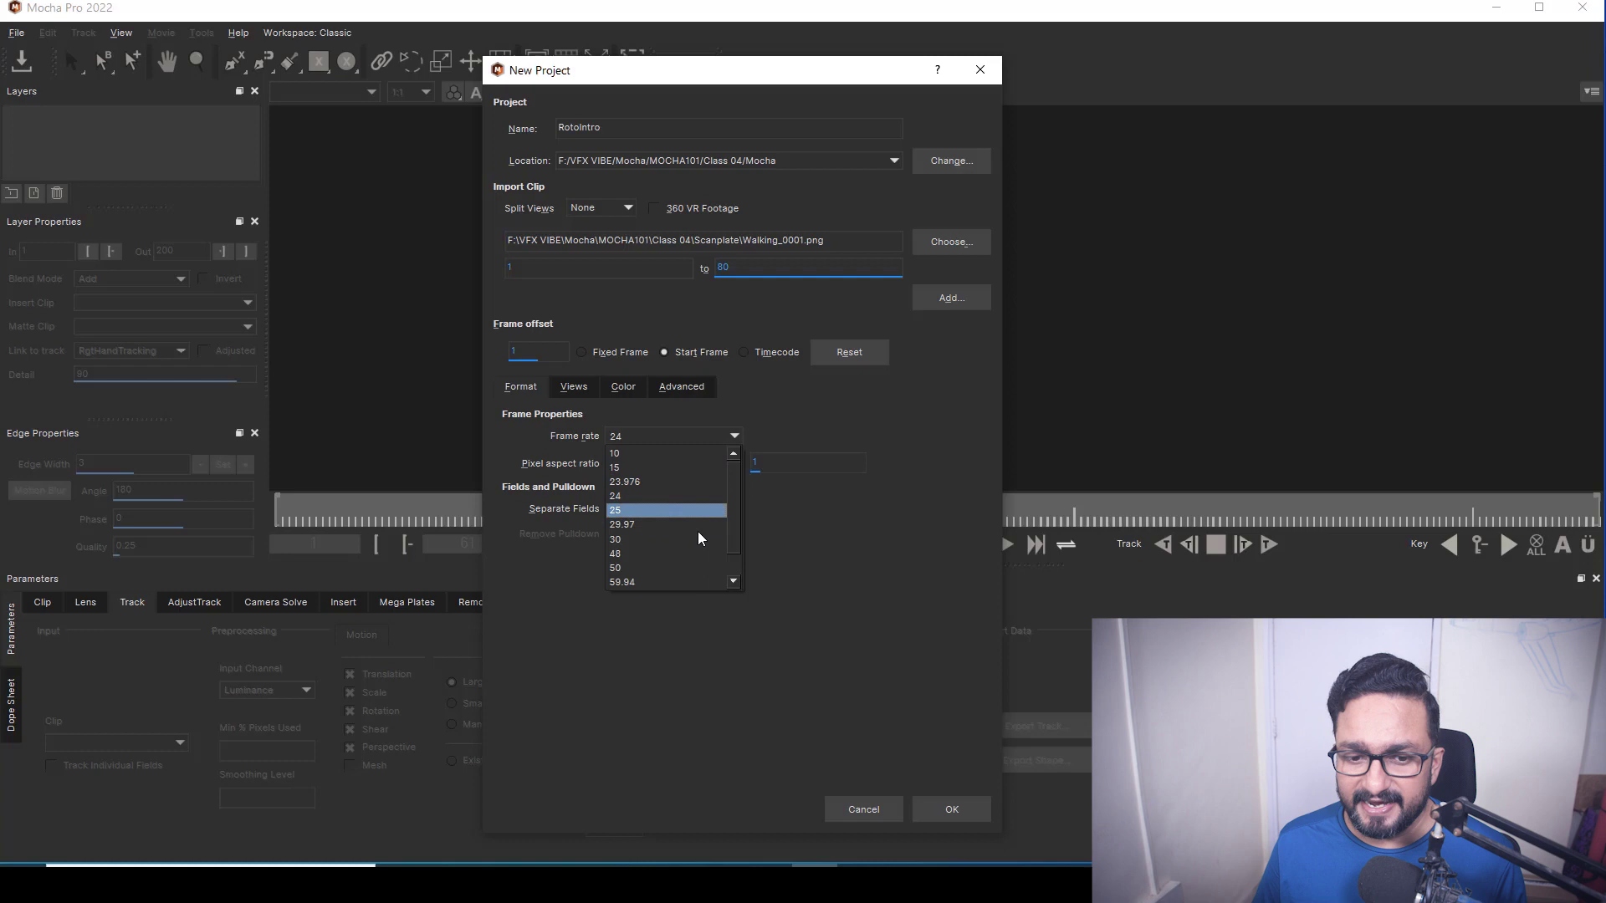
click(654, 567)
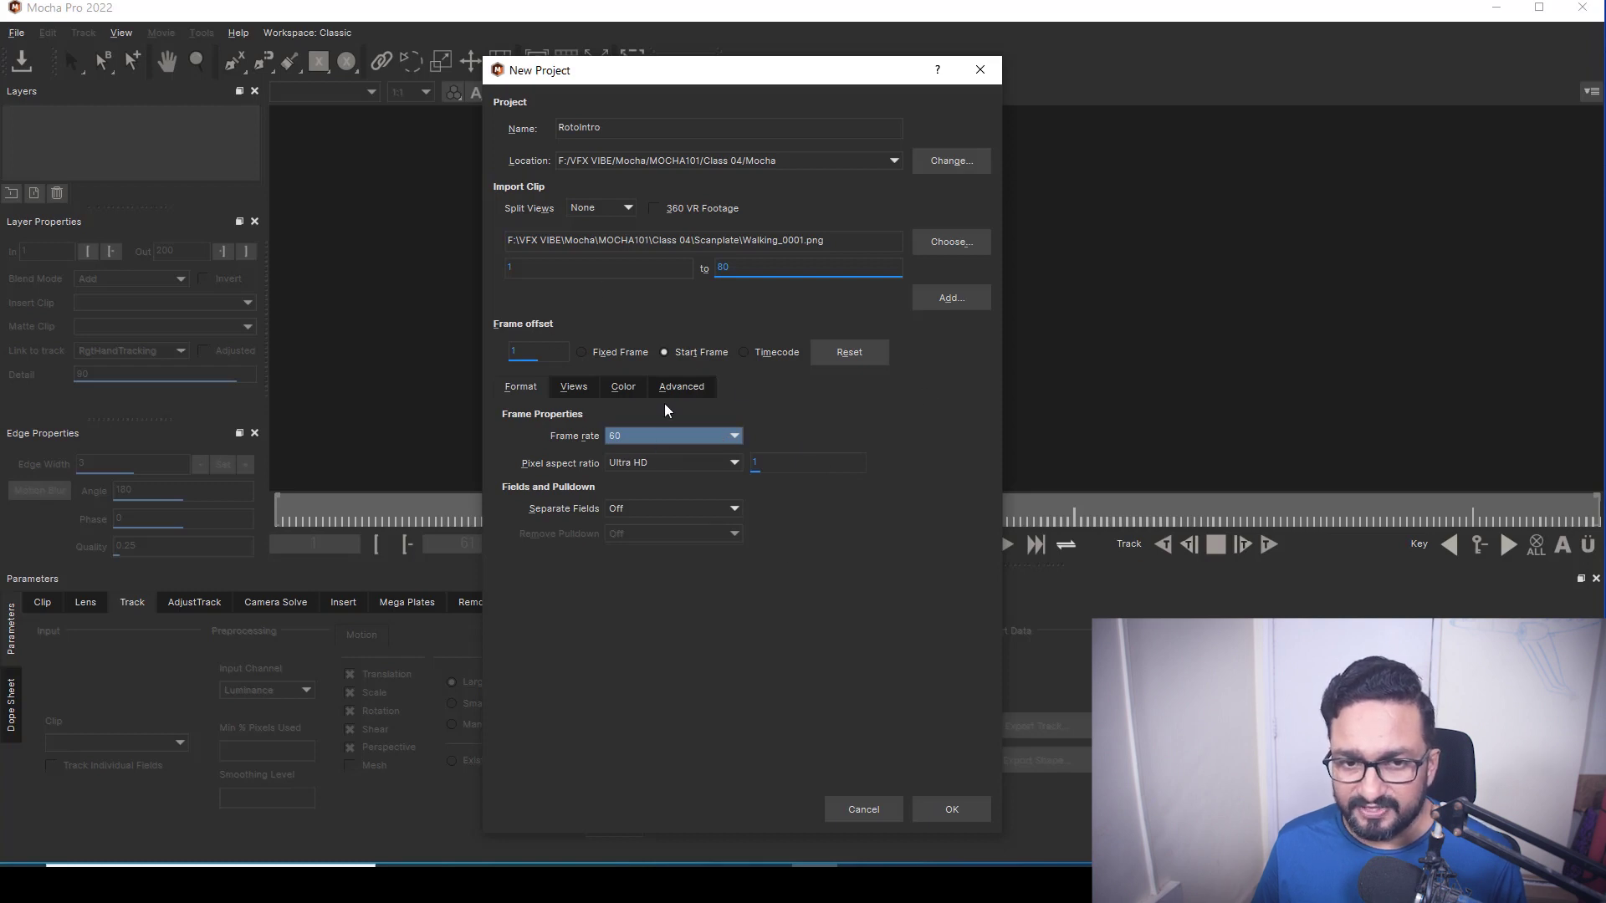
click(964, 807)
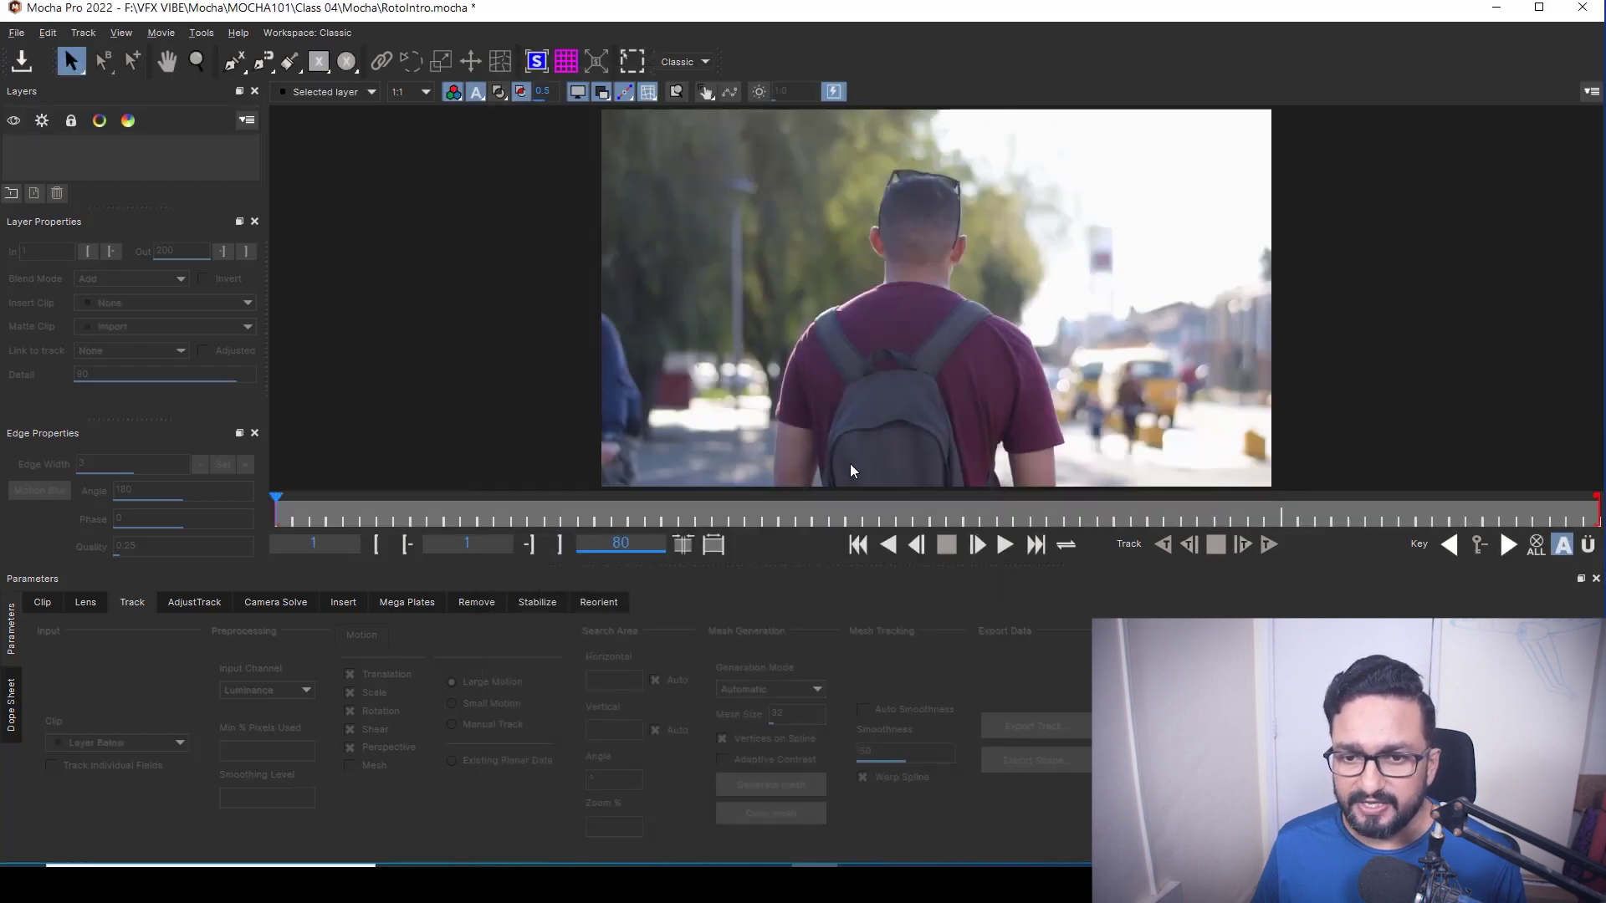
Step: Scrub and play through the walking clip to examine the man's motion, returning to the first frame
drag(275, 500, 476, 502)
drag(959, 507, 1583, 504)
drag(1351, 546, 711, 527)
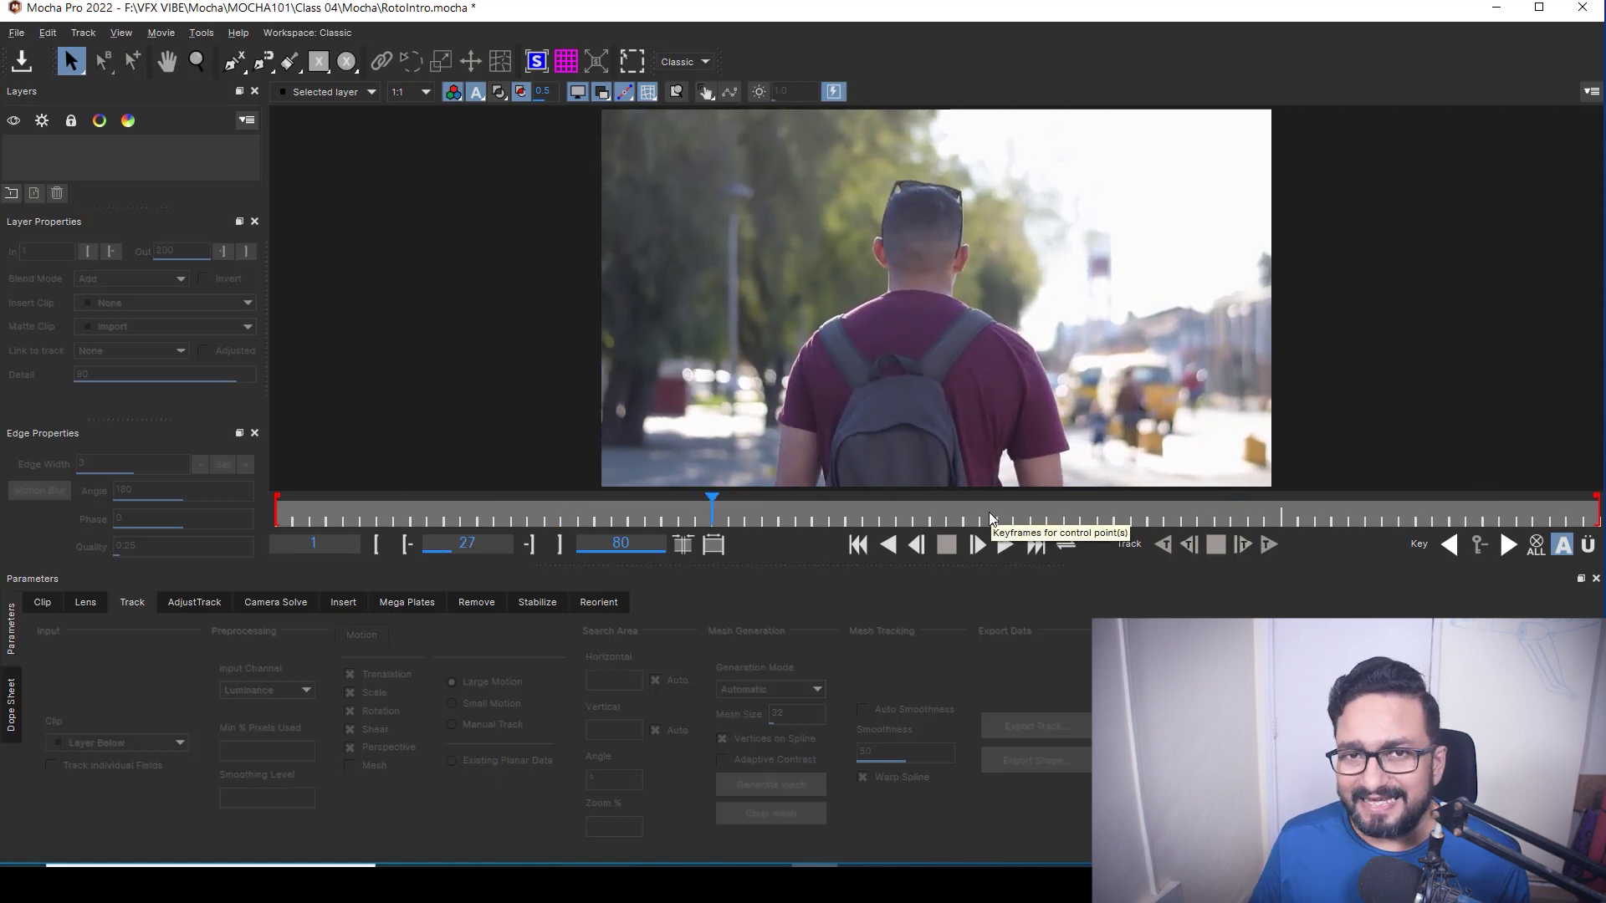
click(858, 545)
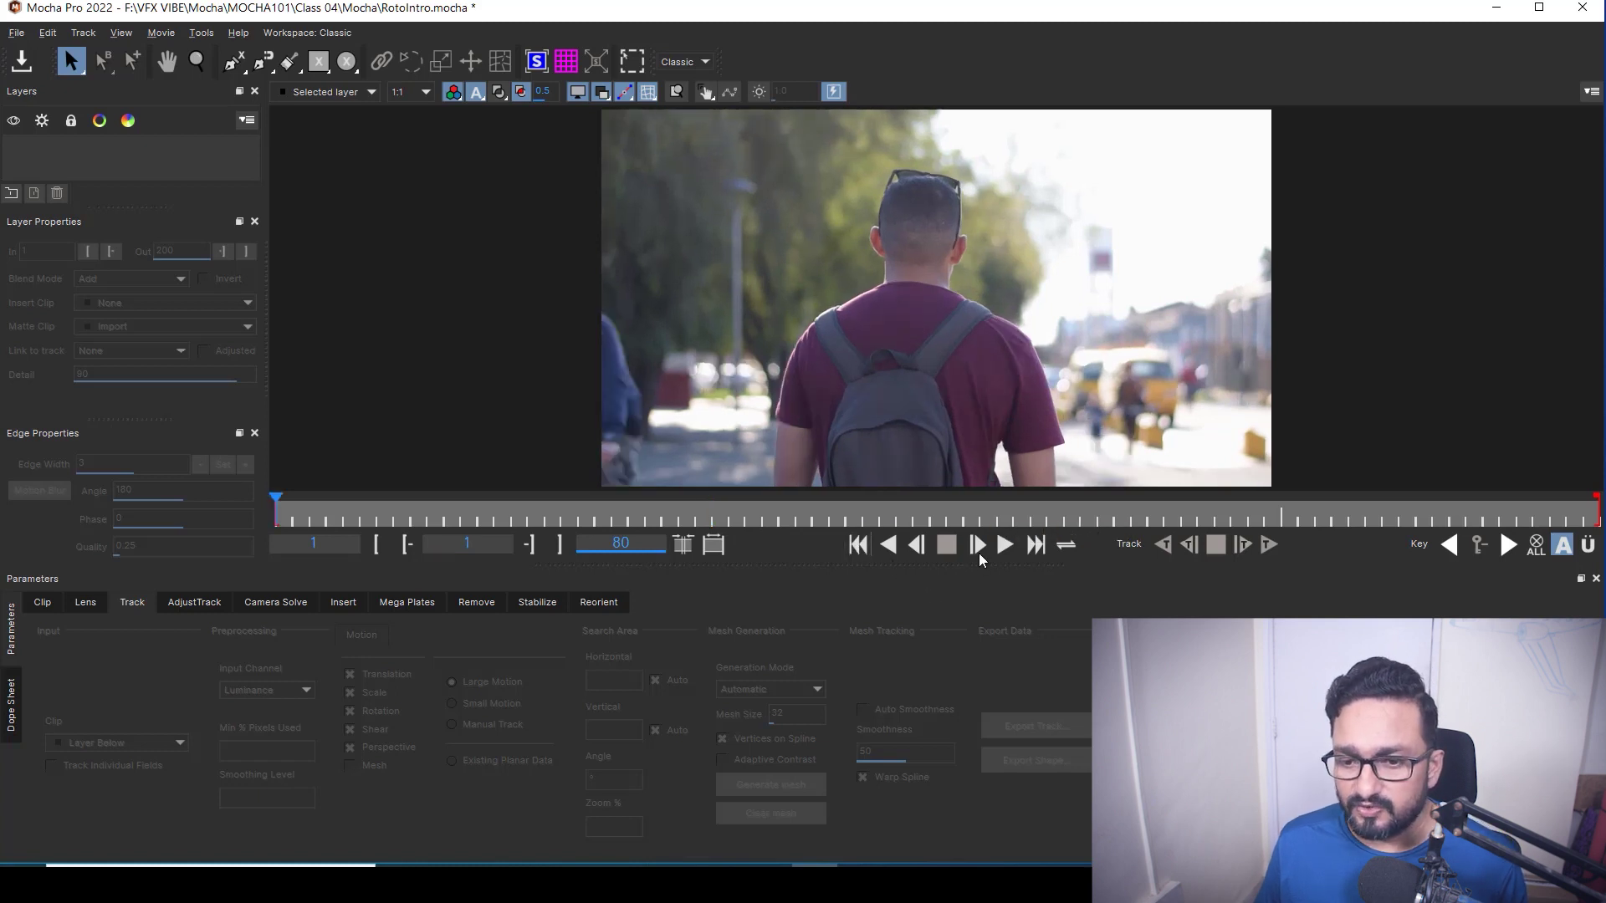
click(1004, 545)
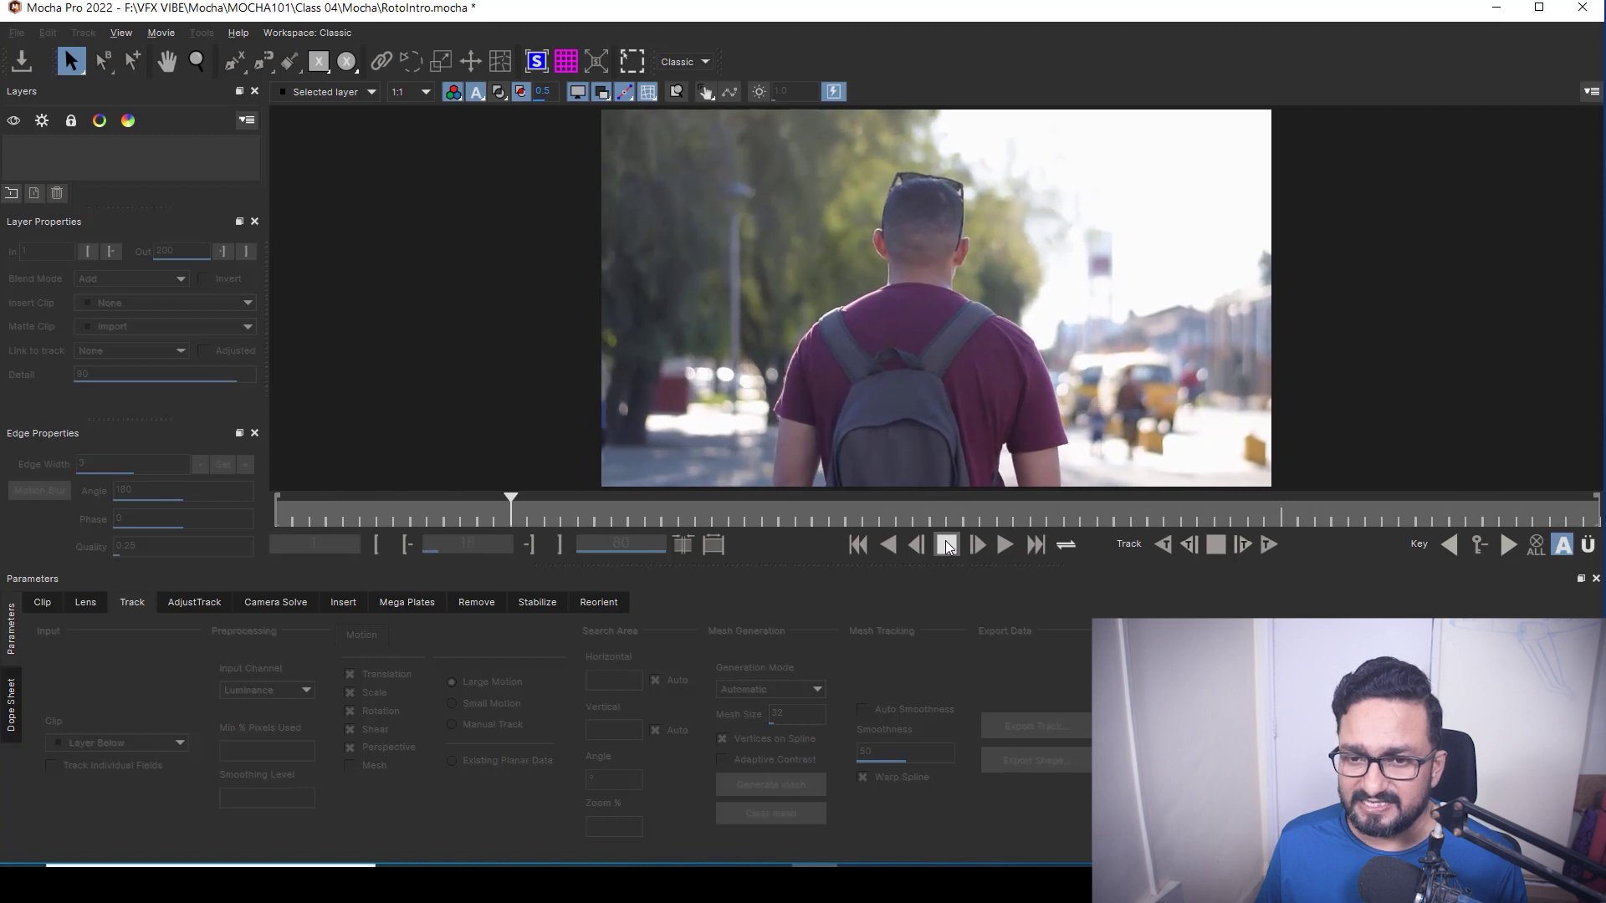
click(945, 544)
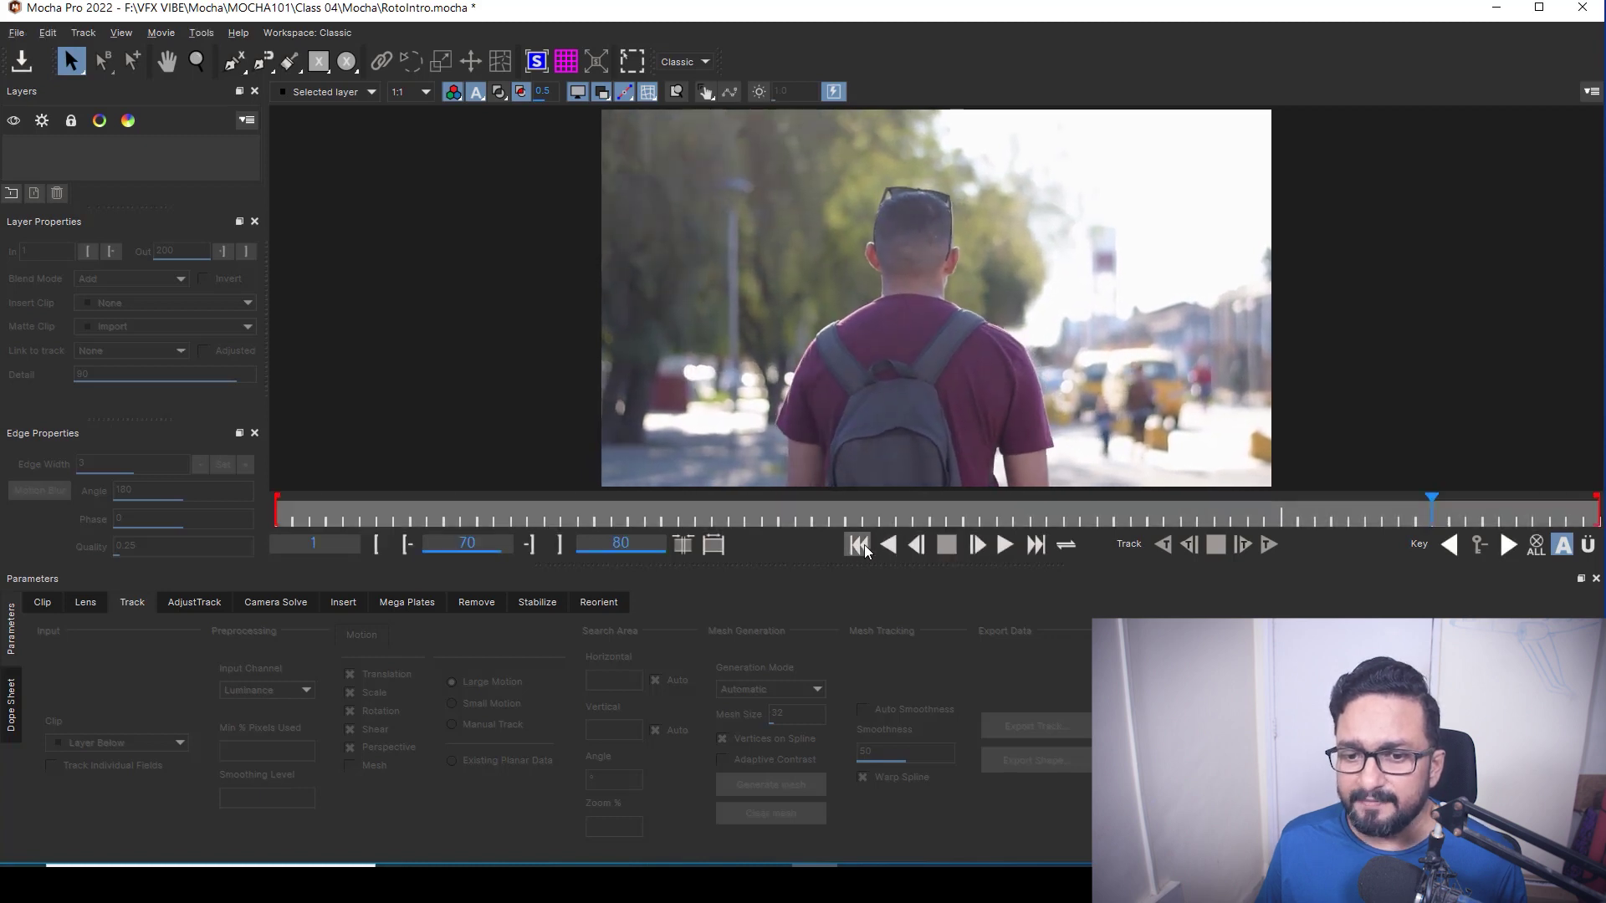
click(862, 546)
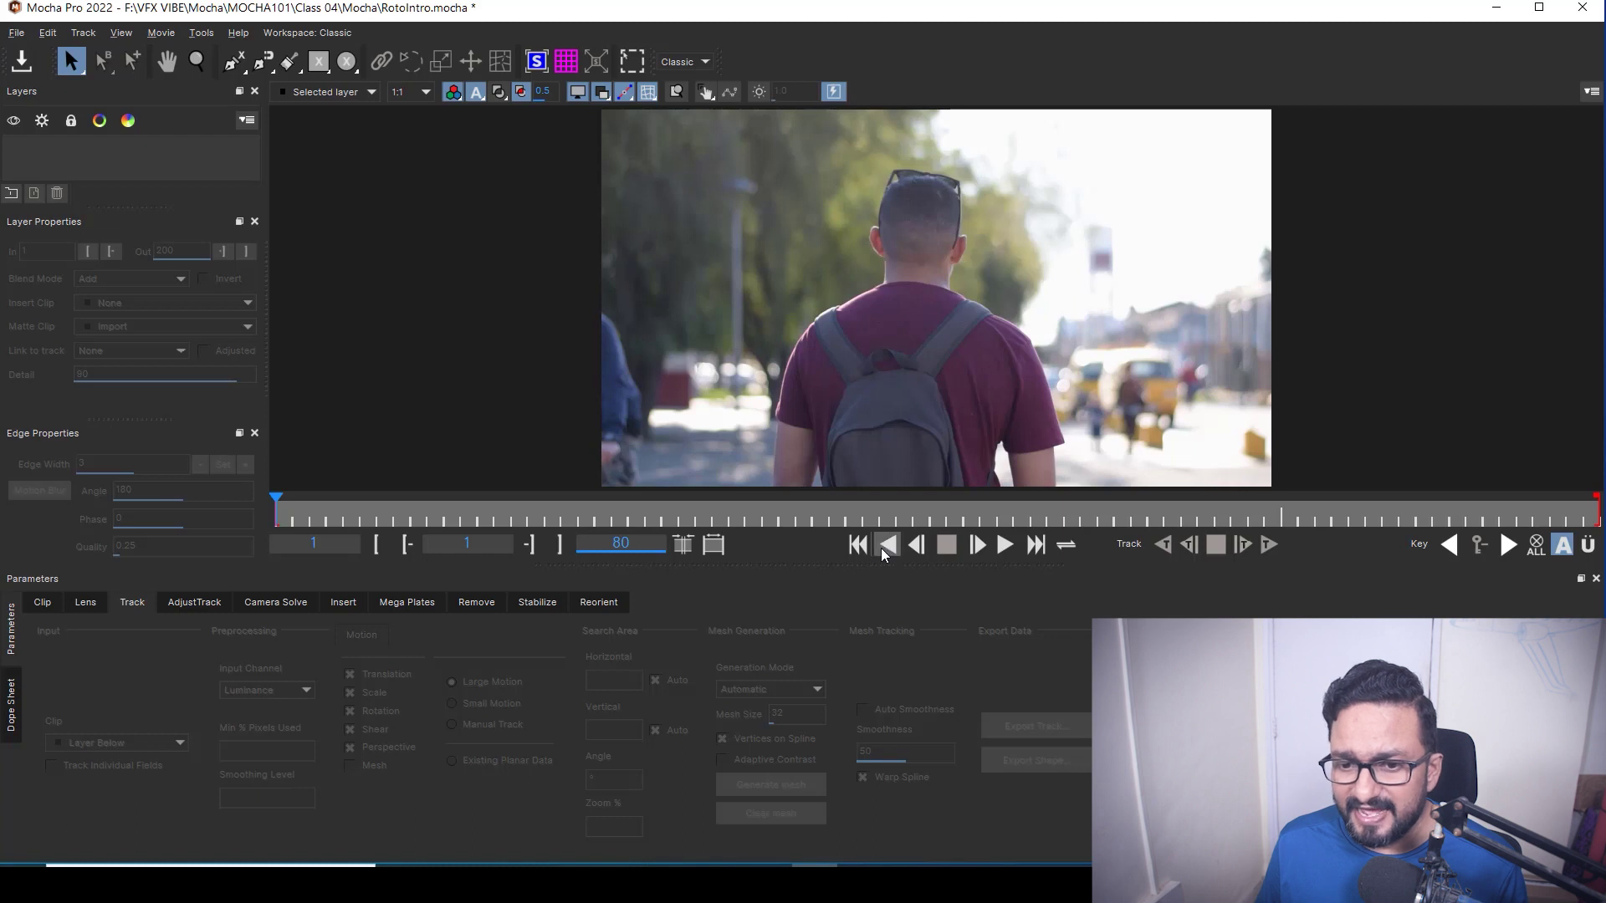
click(1006, 546)
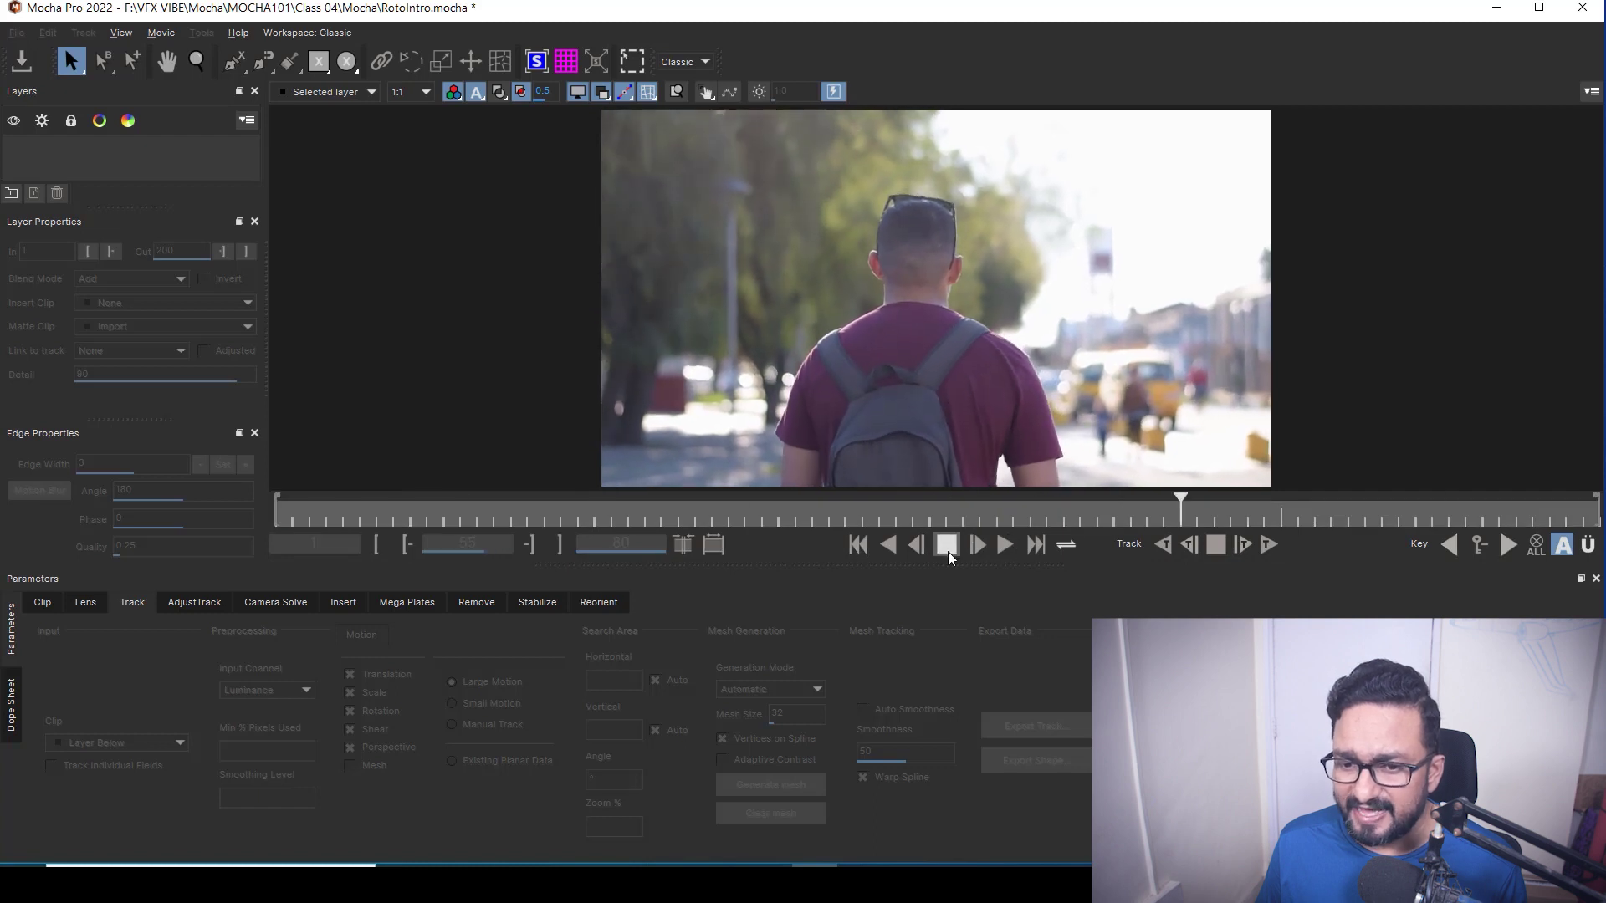
click(862, 546)
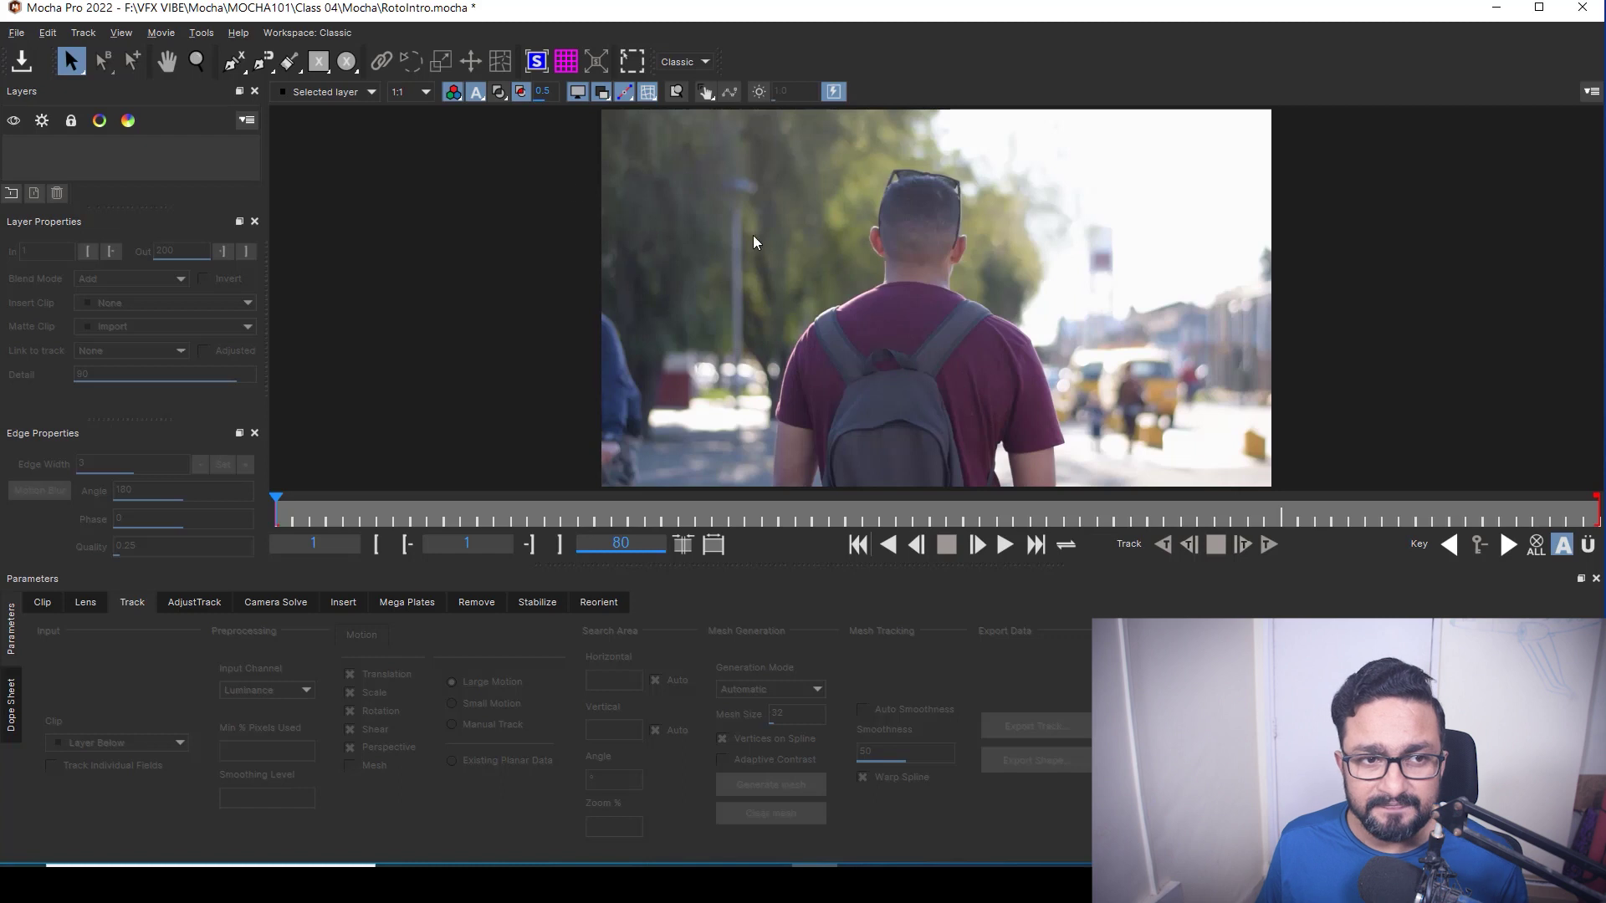
Step: Draw a closed X-spline roughly around the man's right shoulder and sleeve on frame 1
click(232, 66)
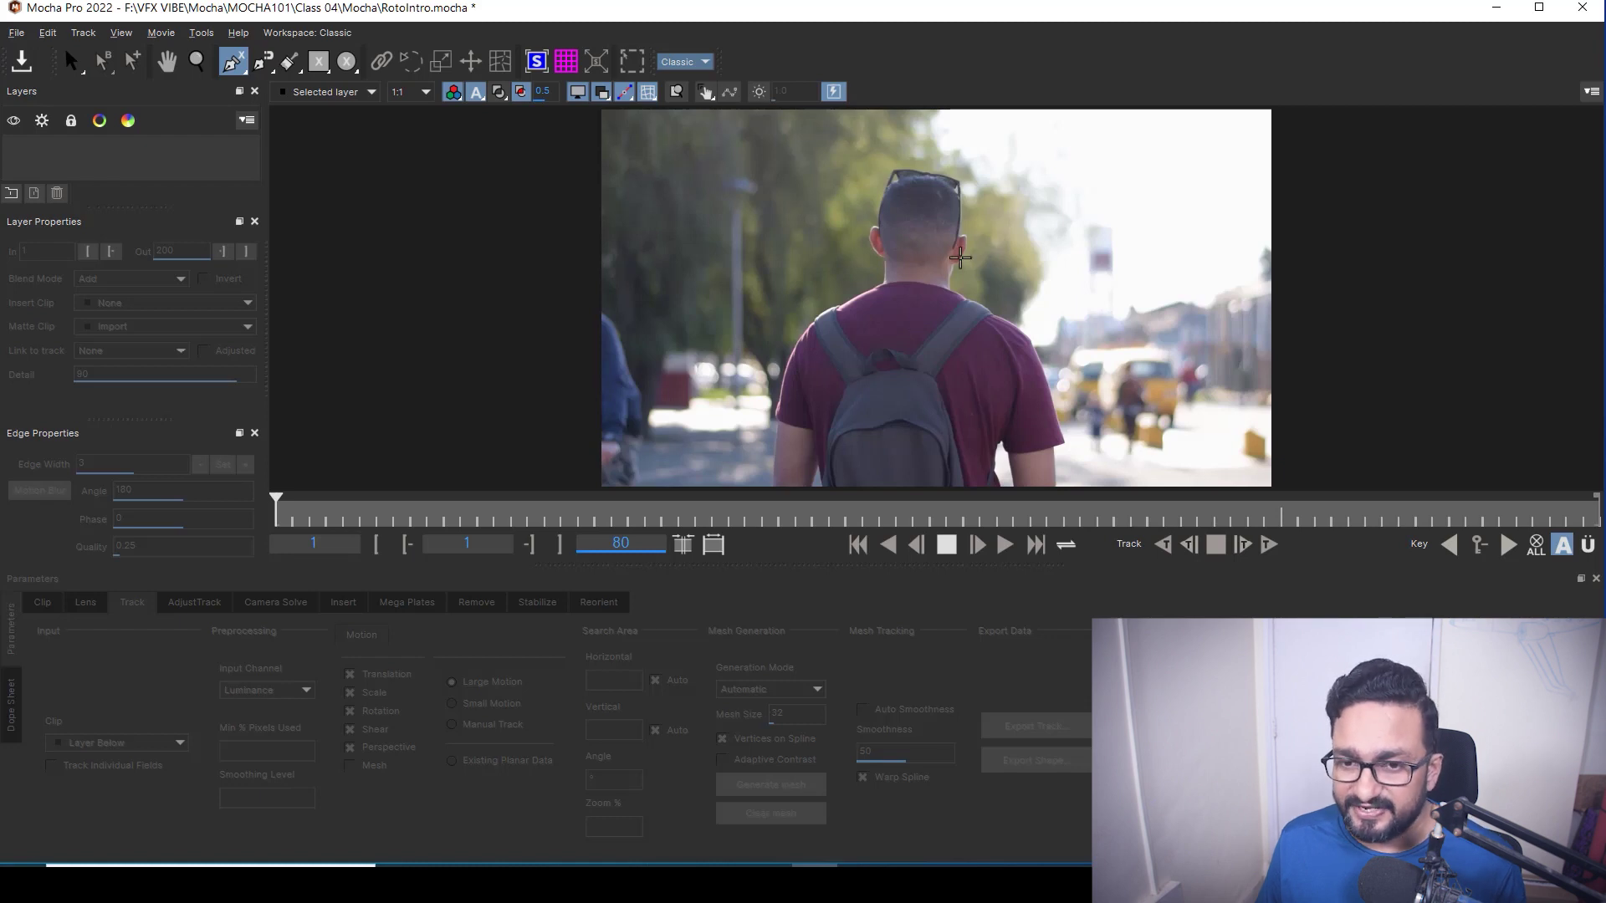
click(1015, 316)
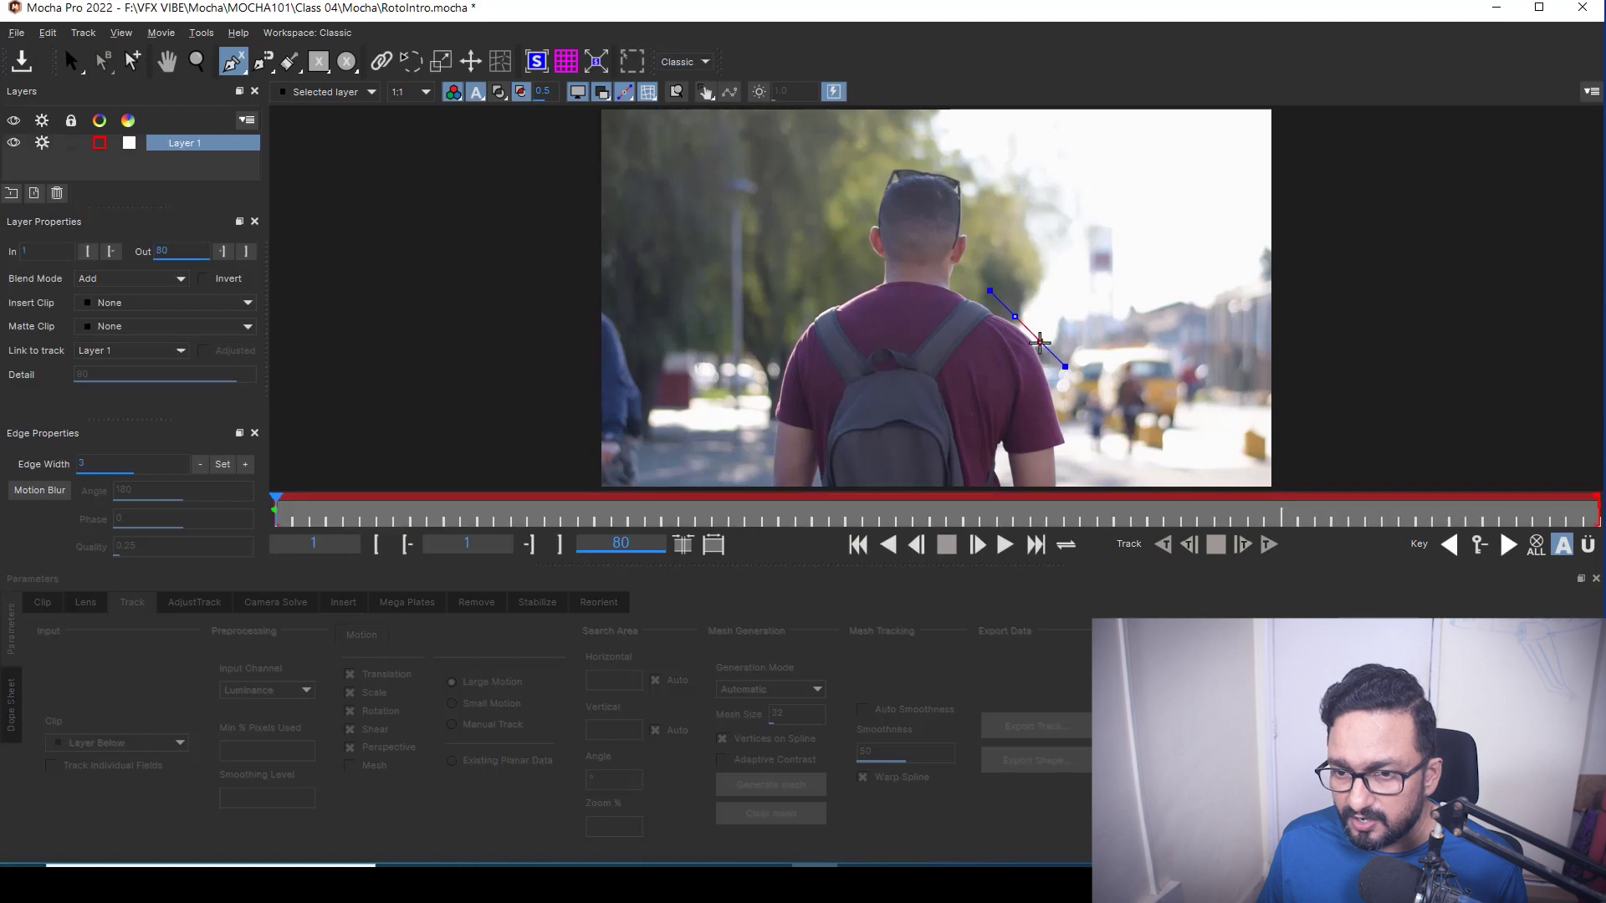
click(1054, 368)
click(1068, 433)
click(1073, 464)
click(1022, 474)
click(993, 459)
click(989, 388)
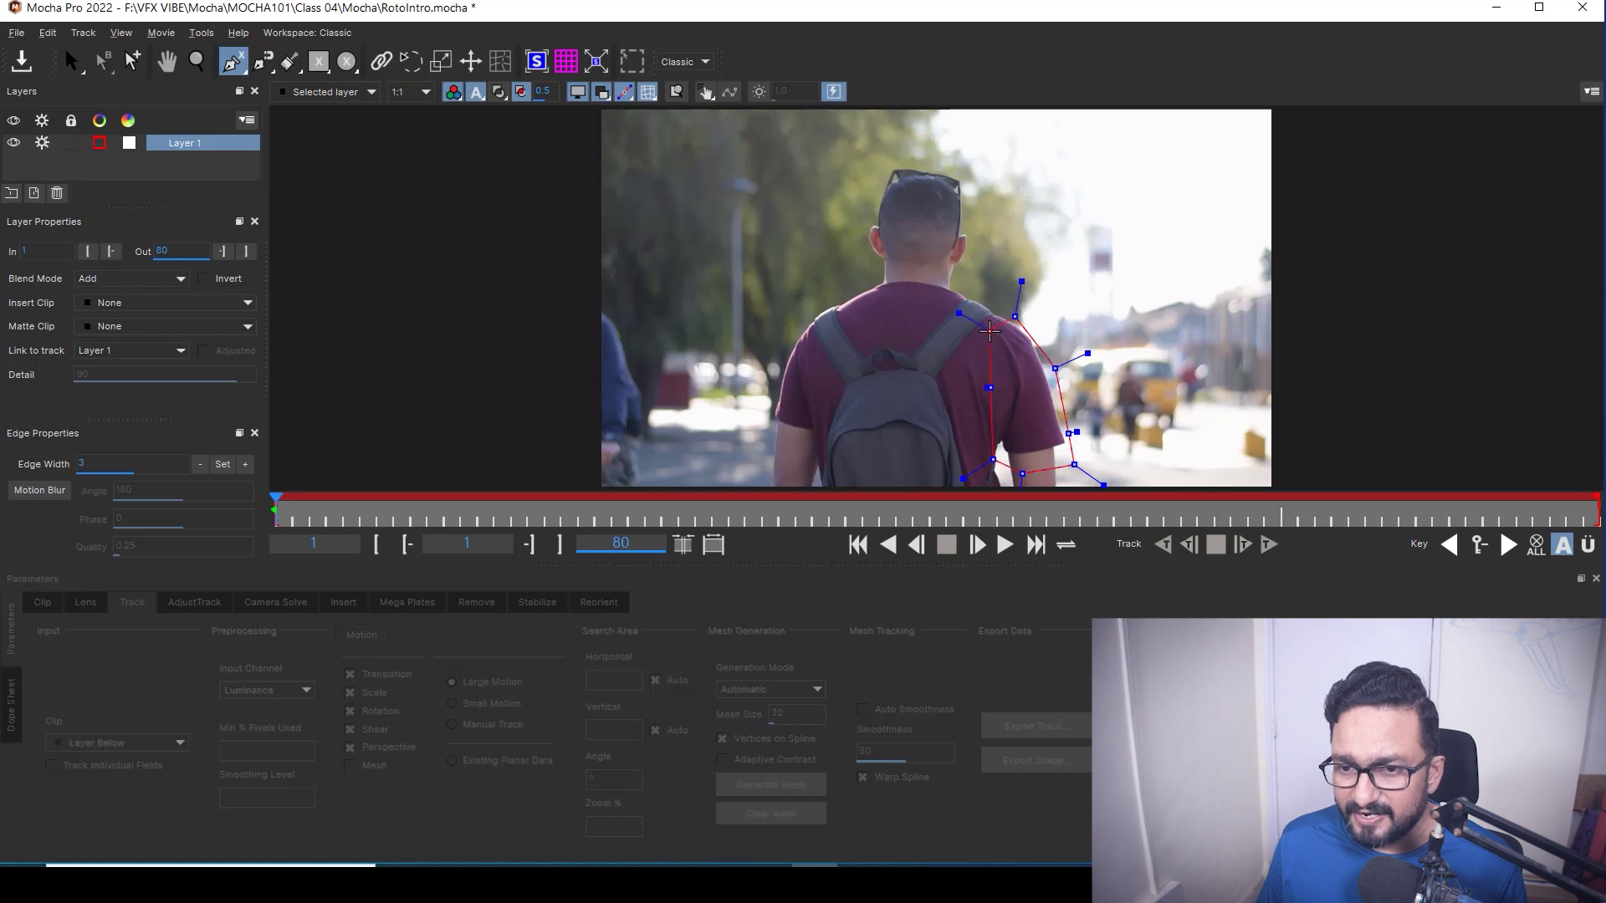
right_click(990, 331)
Step: Reposition the spline's points closer to the outer shoulder edge, sleeve and lower hem
mouse_move(1014, 316)
mouse_down()
mouse_move(1029, 323)
mouse_move(1015, 319)
mouse_up()
drag(1055, 368, 1042, 342)
drag(1066, 432, 1057, 388)
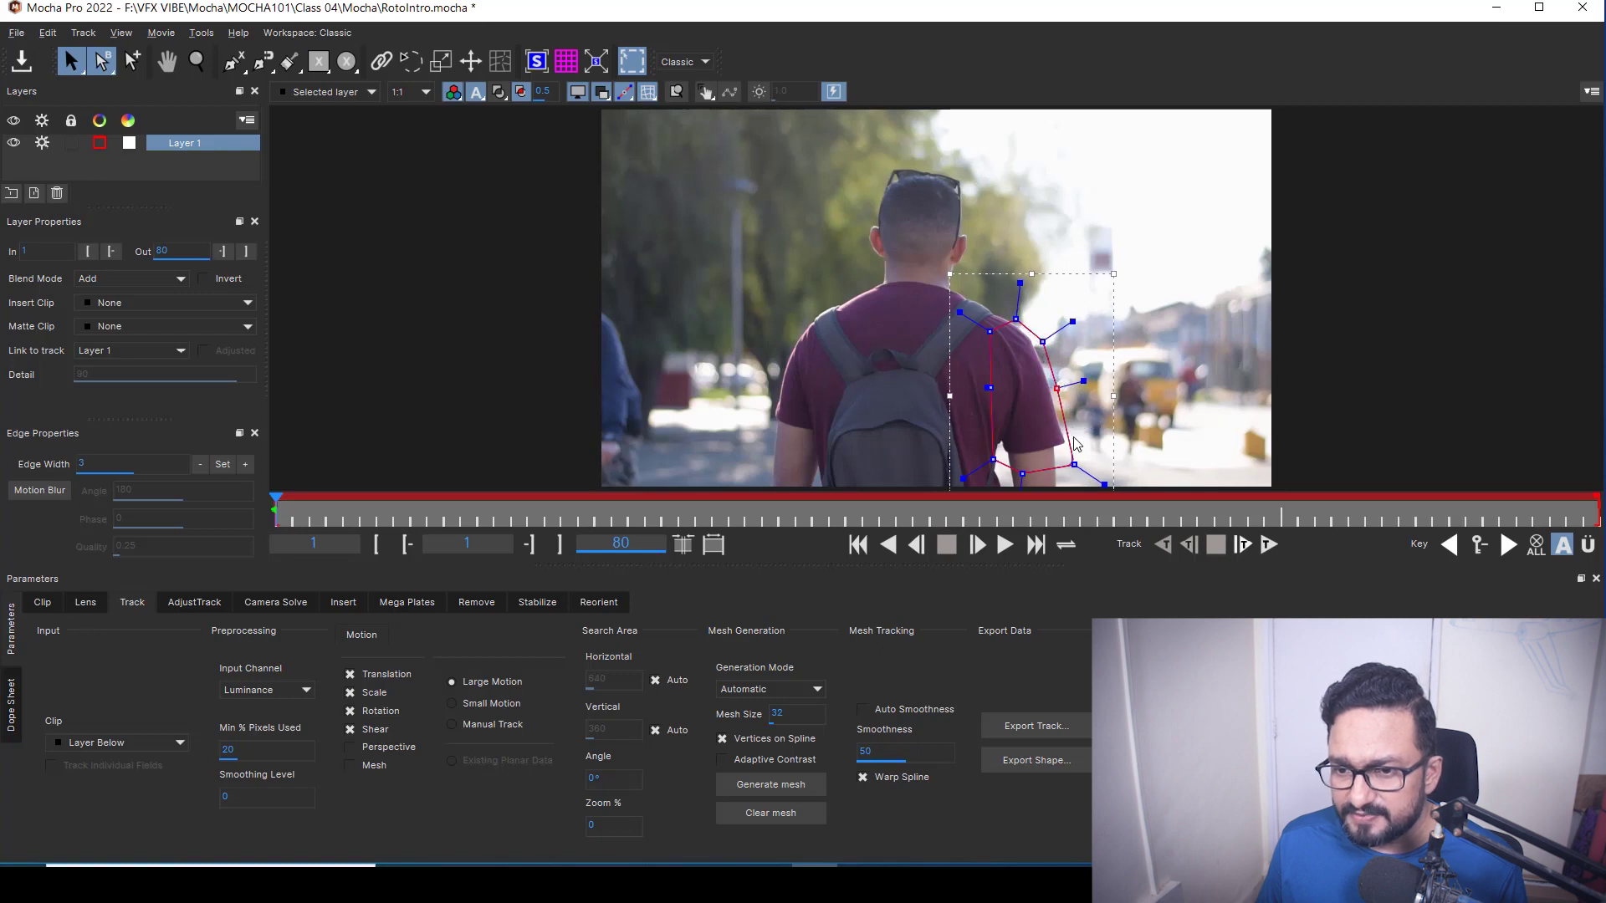
drag(1073, 464, 1017, 460)
click(993, 459)
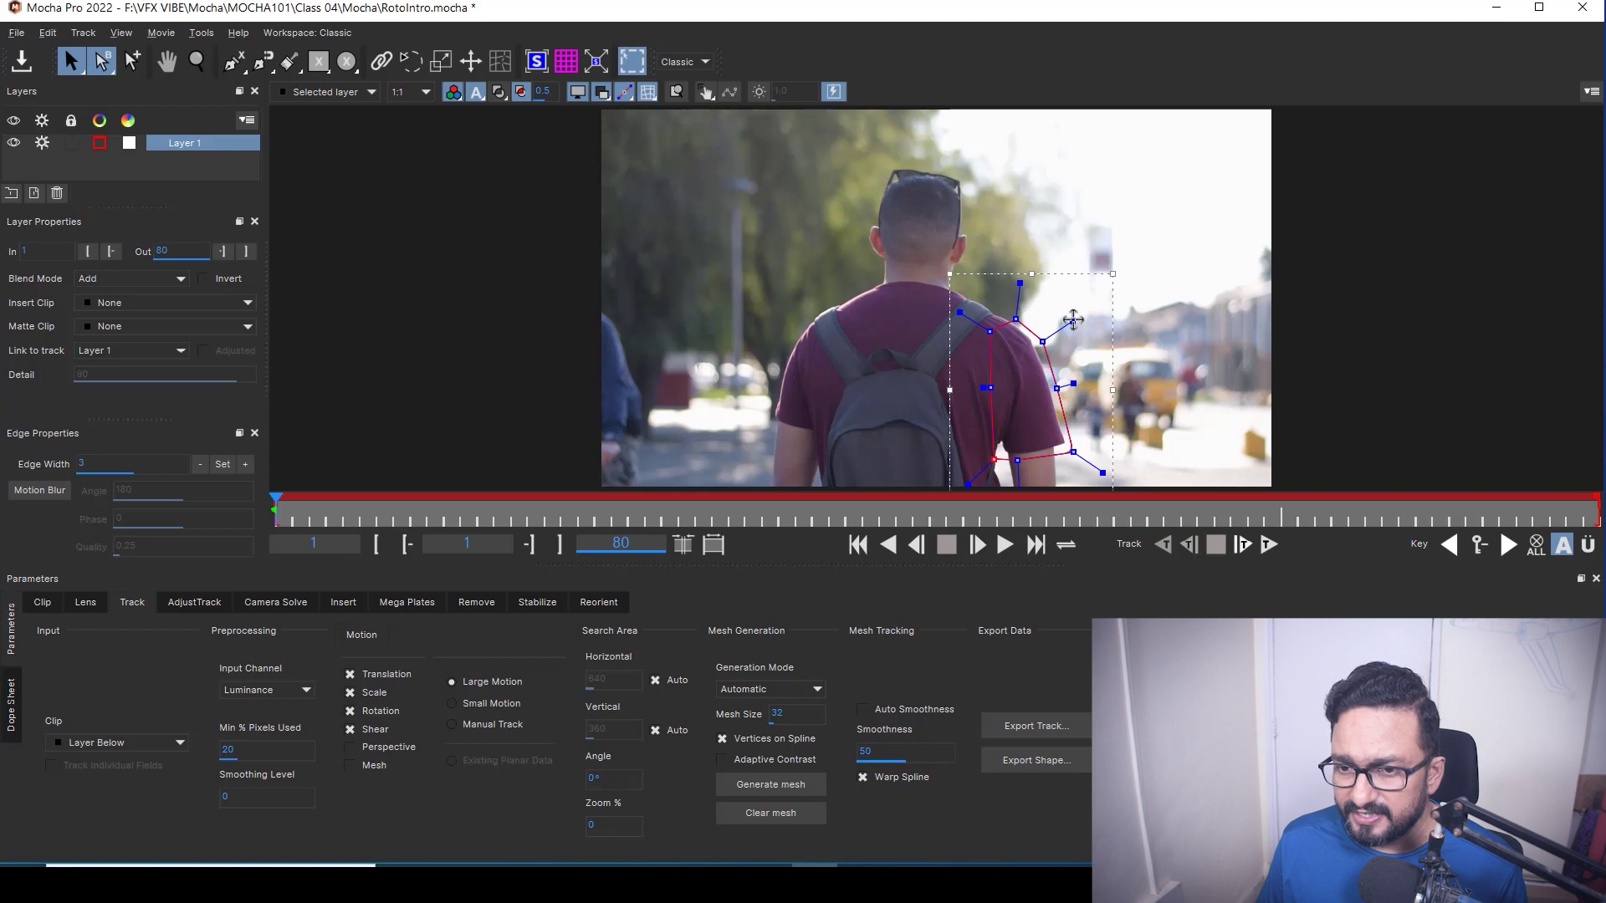
Step: Smooth the curvature of all the shoulder spline's points together and fine-tune the lower sleeve points
key(ctrl+a)
drag(1073, 321, 1041, 340)
click(1189, 346)
click(1057, 387)
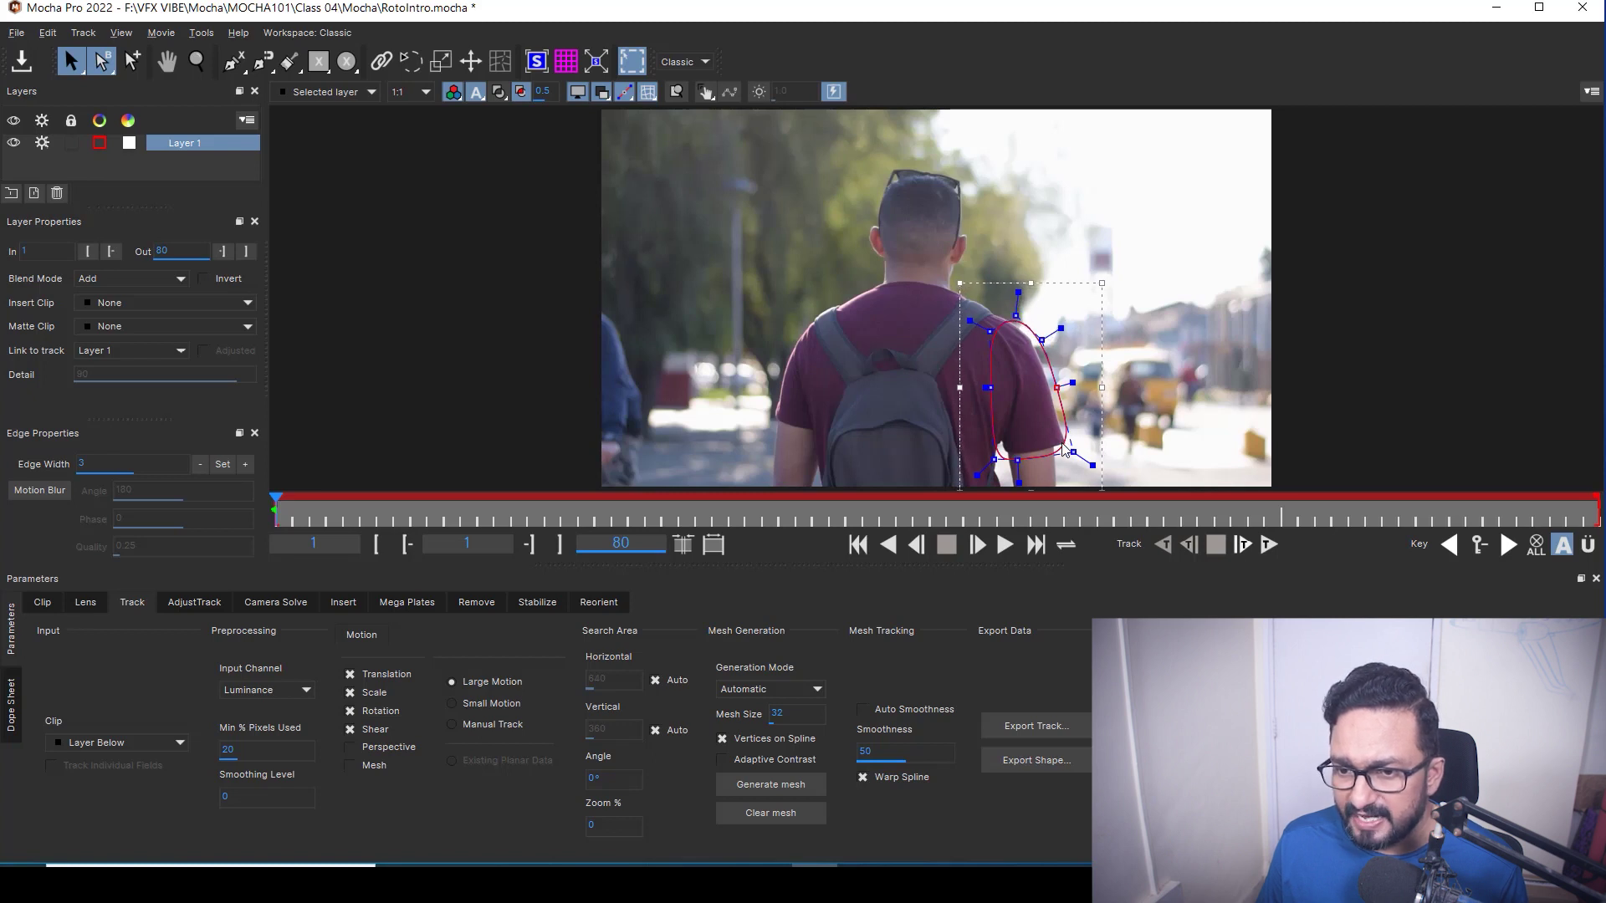
drag(1073, 453, 1020, 460)
click(995, 459)
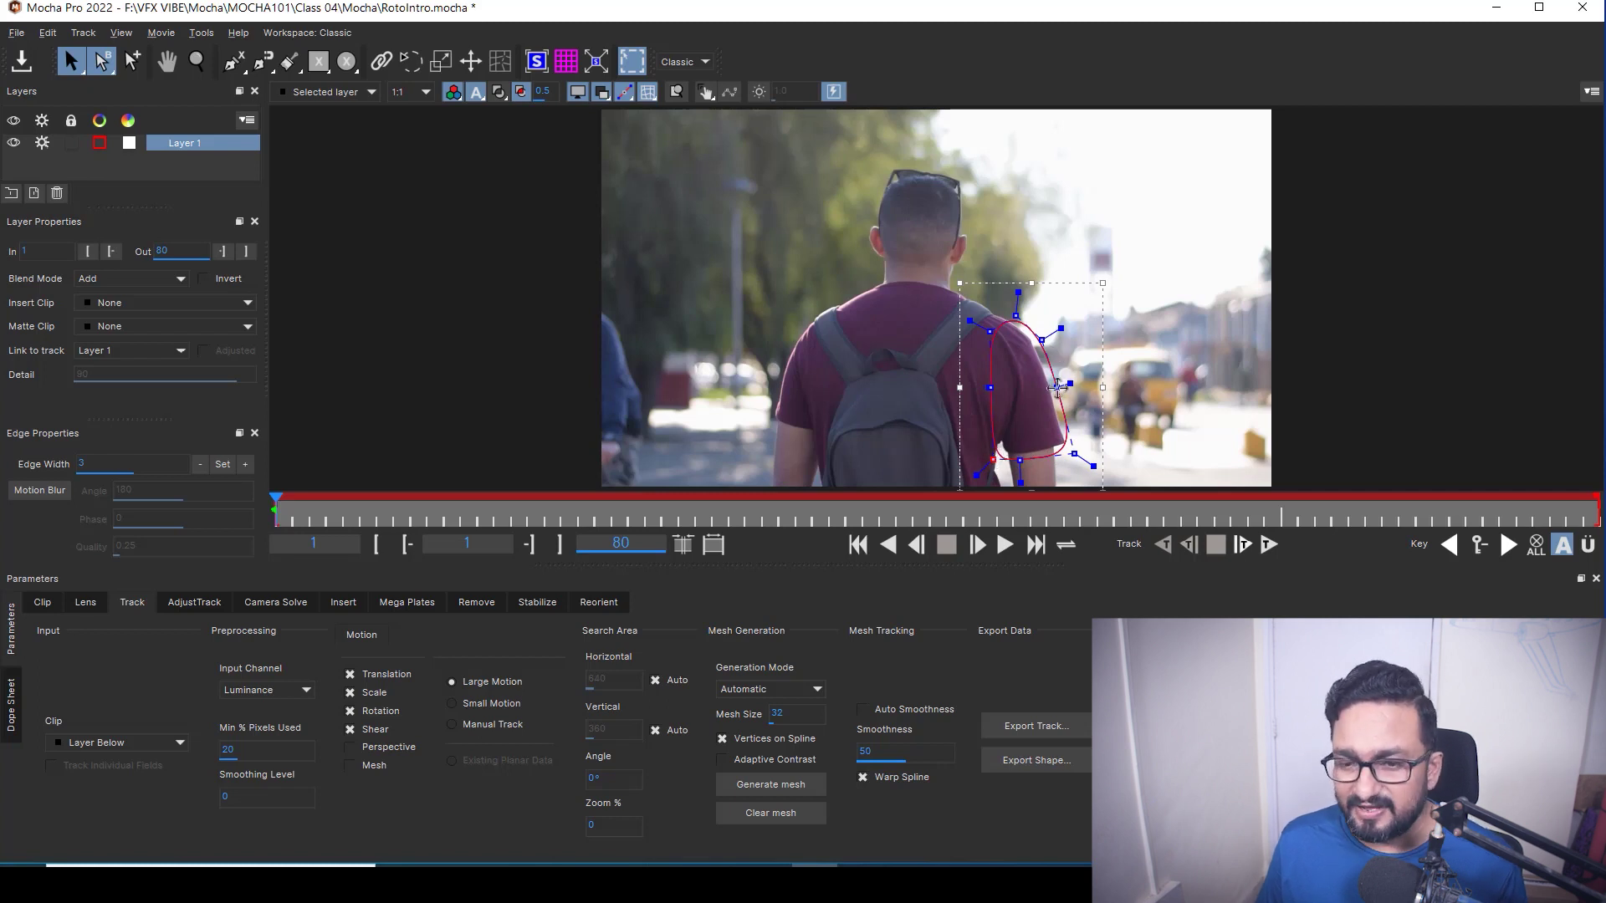
Step: Rename the shoulder layer as Rght_Shldr_Track
double_click(186, 146)
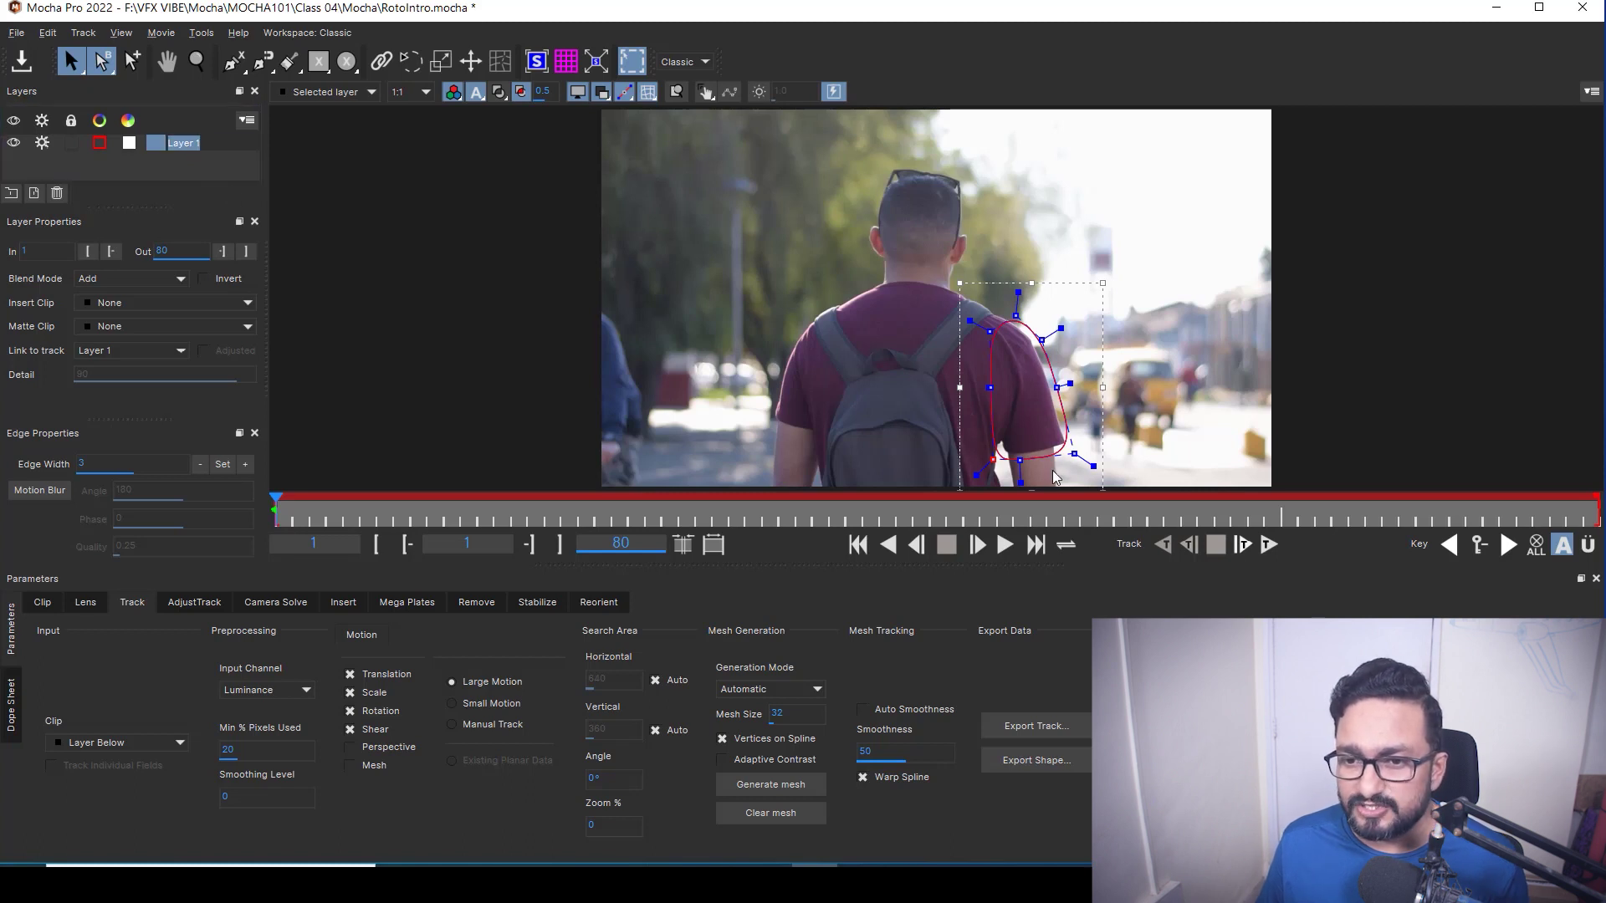
text(Rght_Shldr_Track)
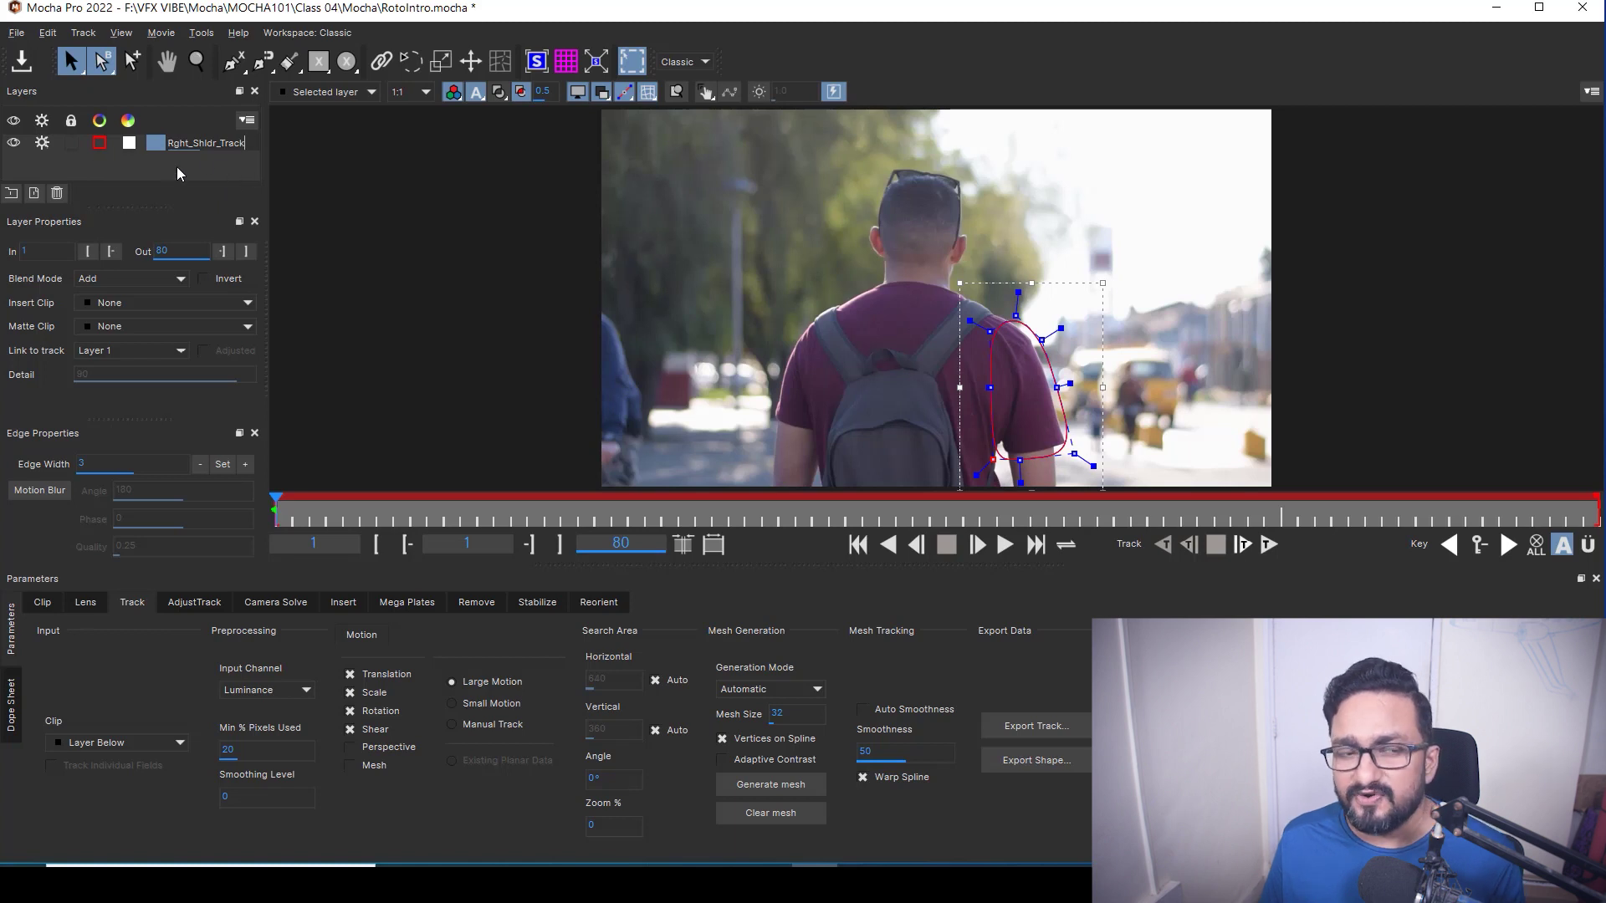
click(201, 143)
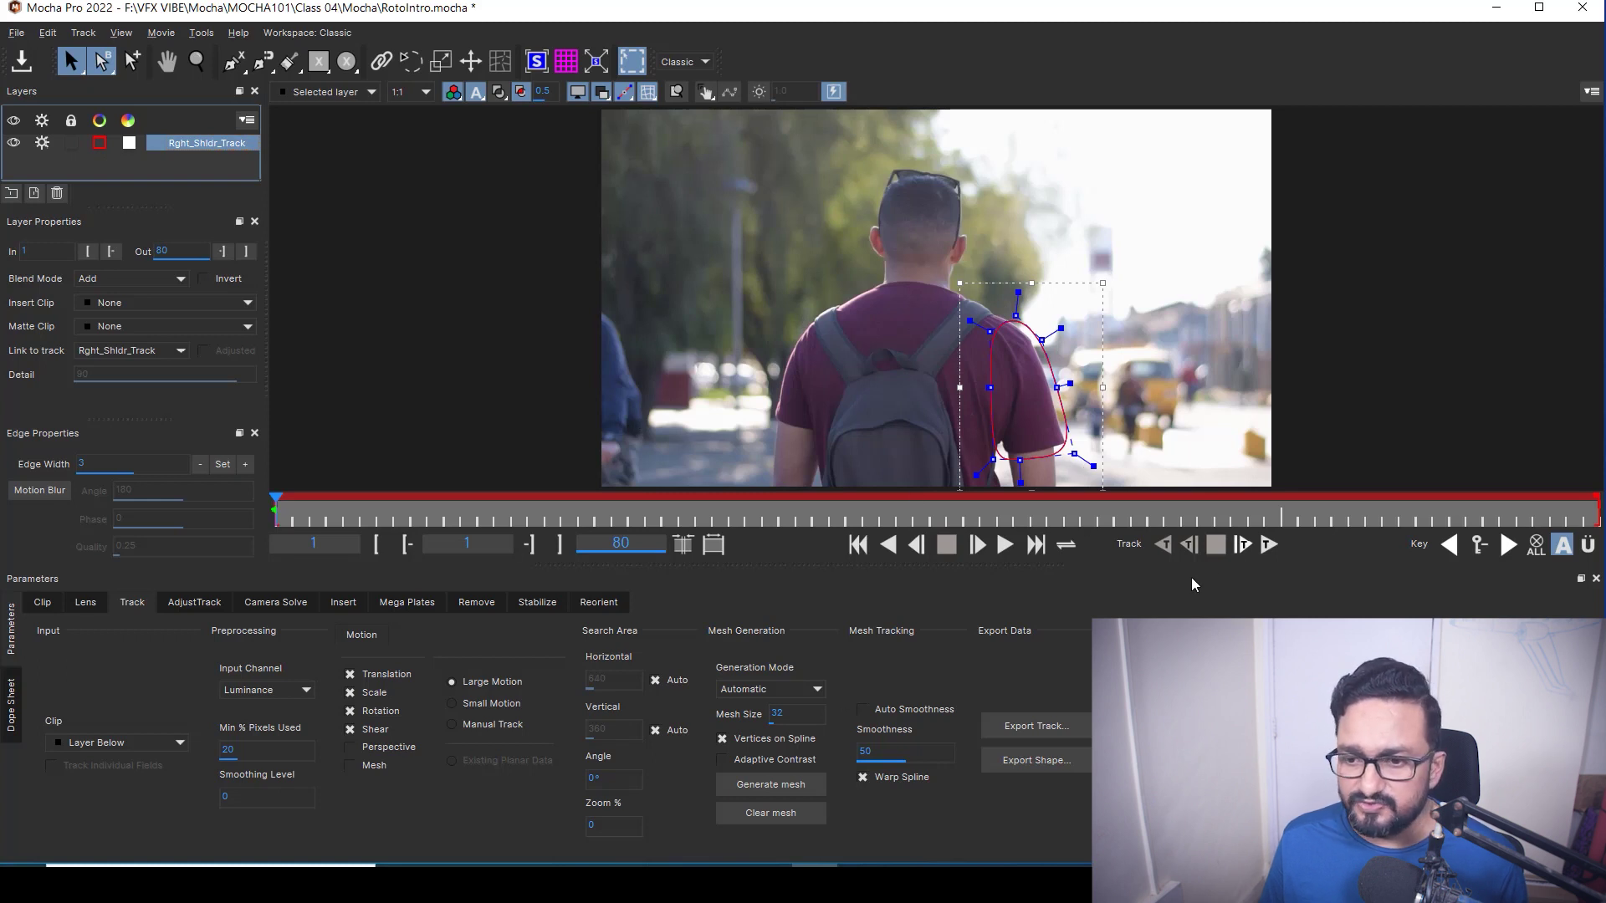
Step: Track the right shoulder layer forward through the clip, scrub to check the track and return to the first frame
click(1267, 545)
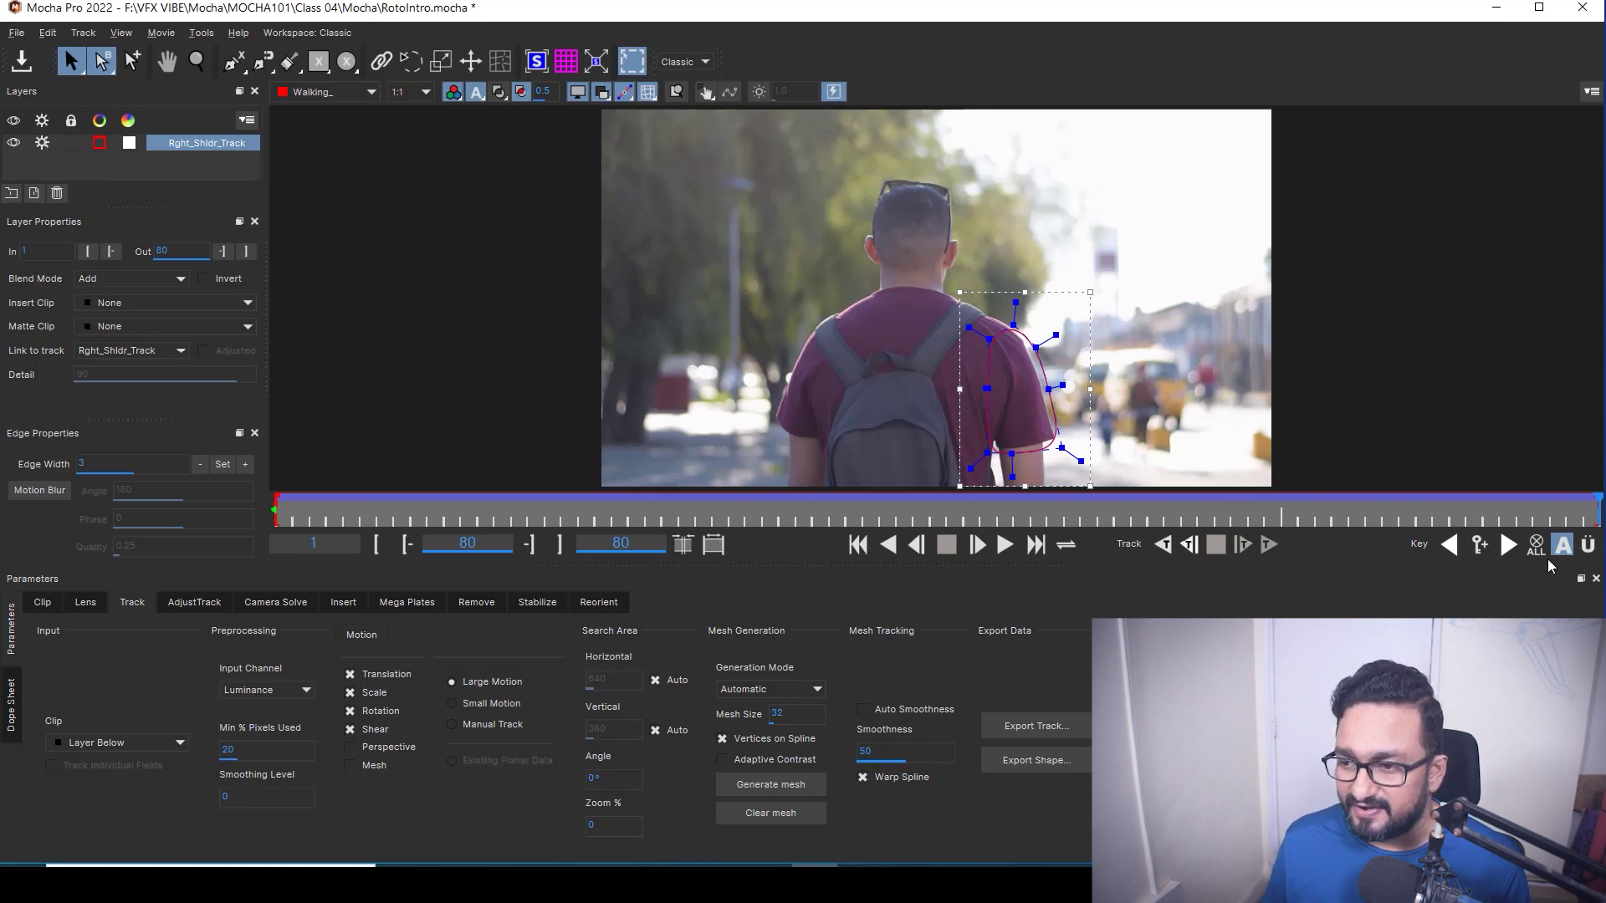
drag(1594, 508, 1242, 505)
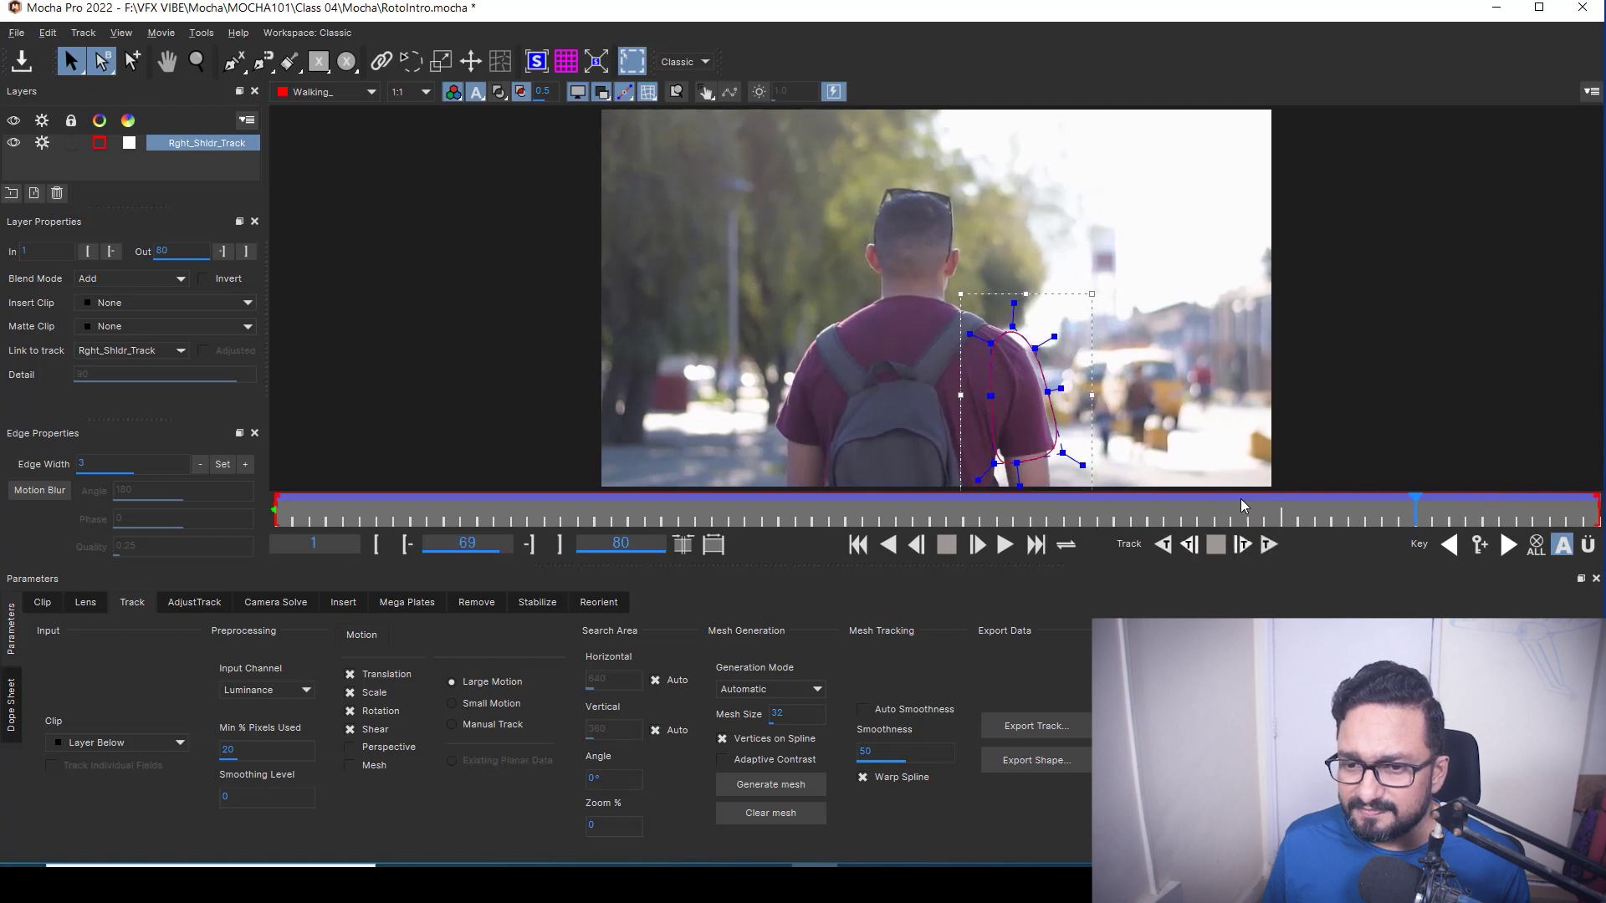
mouse_move(1415, 510)
mouse_down()
mouse_move(928, 550)
mouse_move(492, 542)
mouse_move(1408, 523)
mouse_move(1193, 545)
mouse_move(728, 552)
mouse_move(1543, 507)
mouse_move(1422, 519)
mouse_up()
click(858, 544)
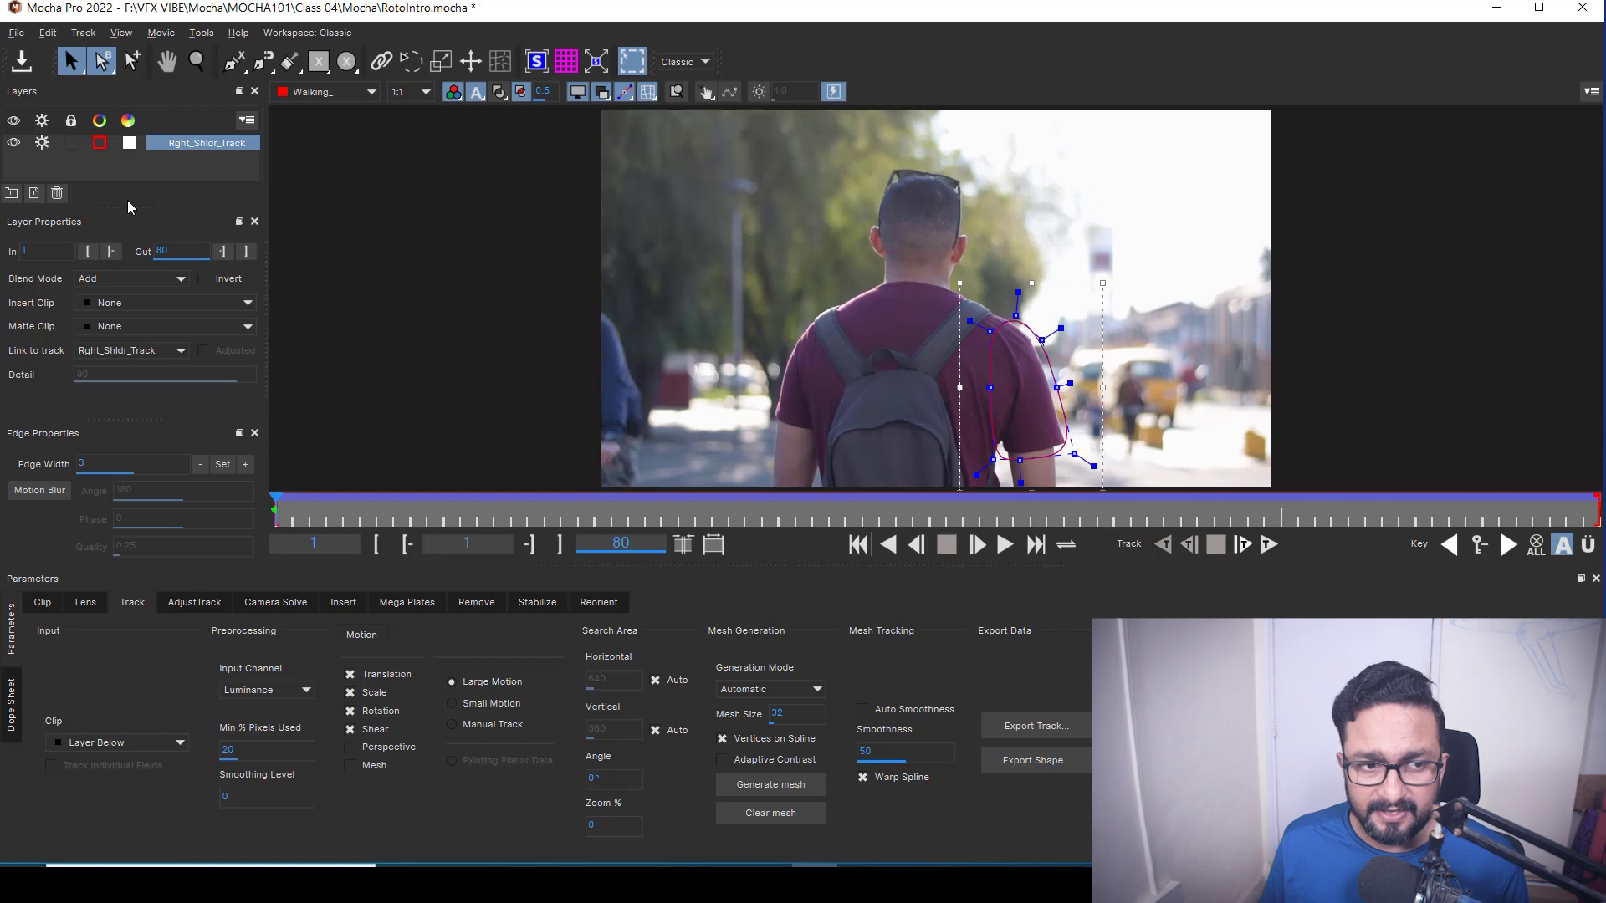
Step: Hide the Rght_Shldr_Track layer and turn off its tracking process
click(14, 144)
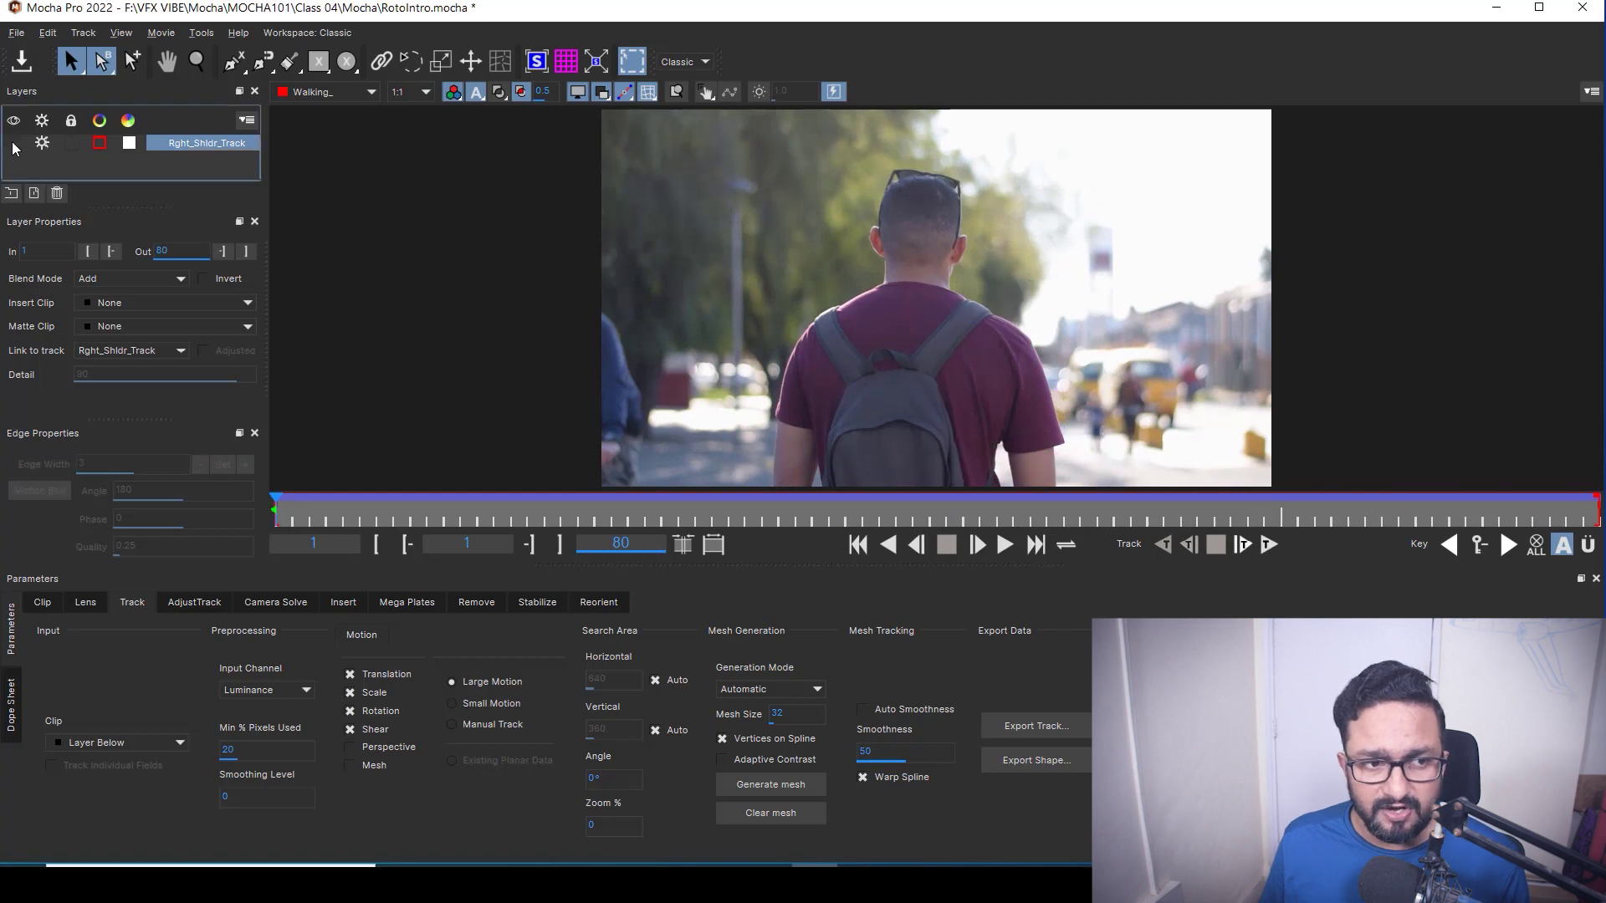
click(42, 144)
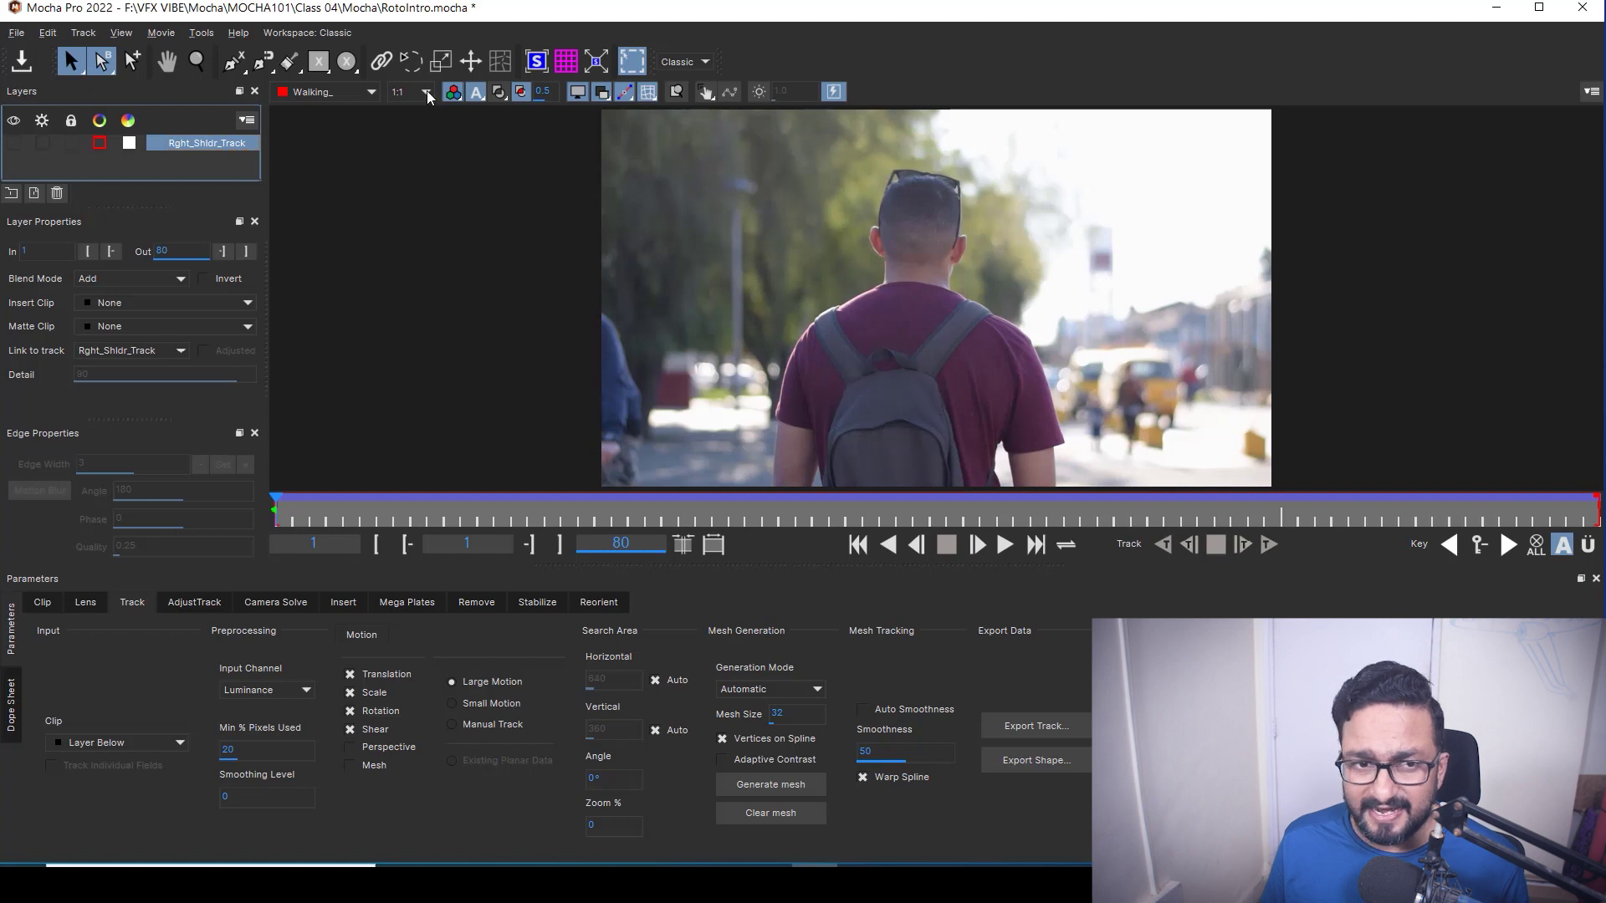
Step: Start a new X-spline layer with points placed closely along the outer edge of the right shoulder
click(233, 65)
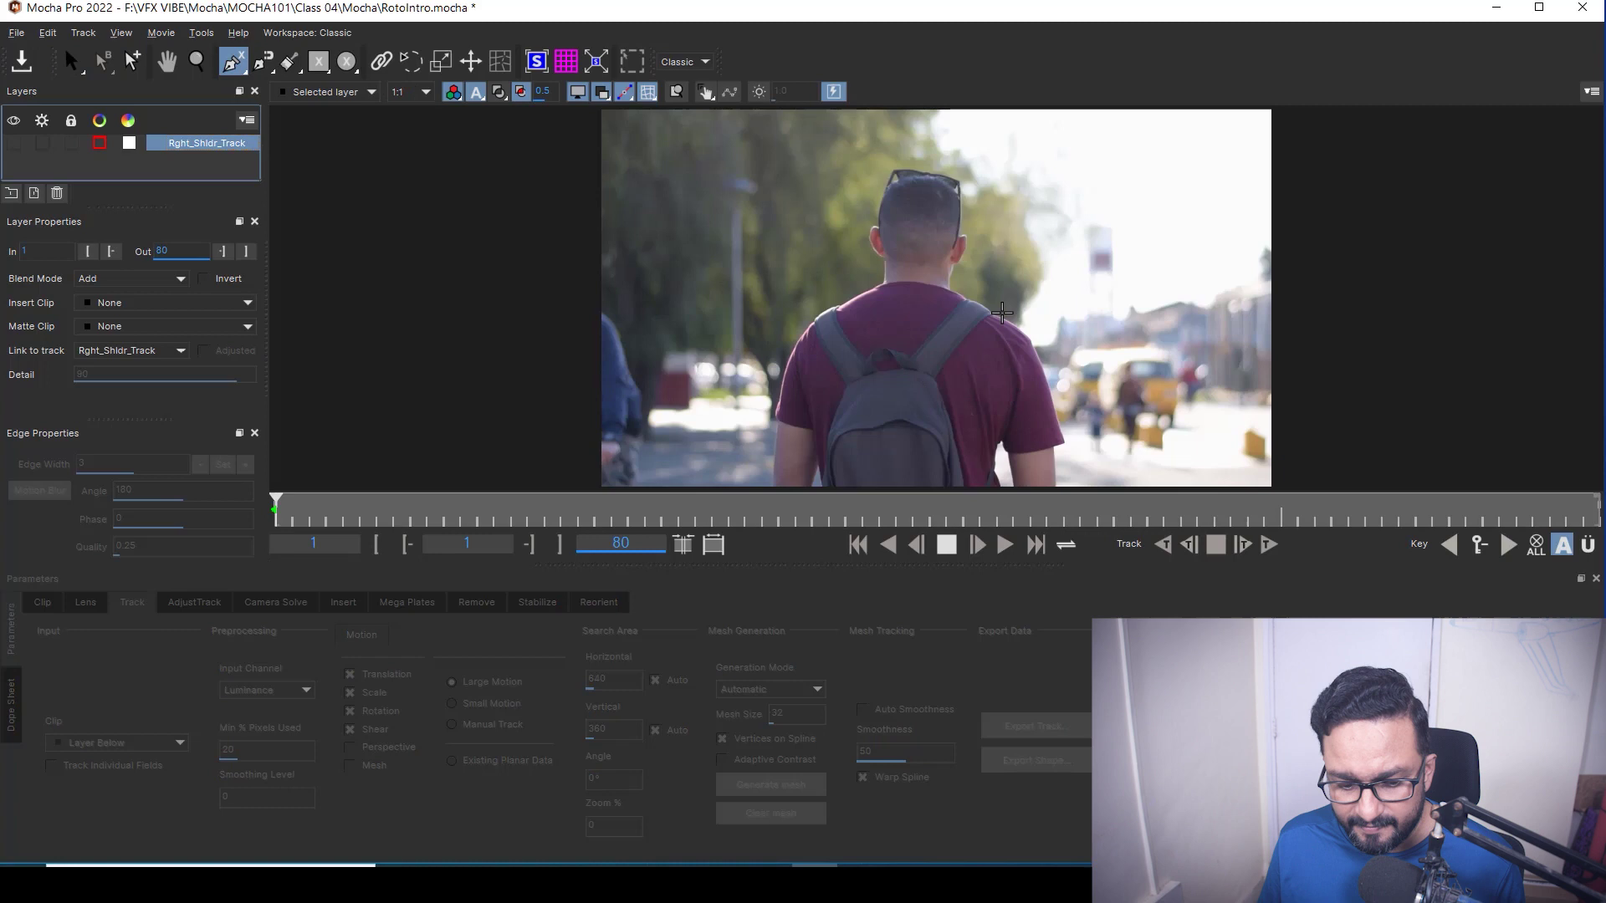
key(z)
drag(925, 343, 935, 217)
drag(1025, 376, 923, 360)
key(x)
key(x)
drag(958, 284, 961, 319)
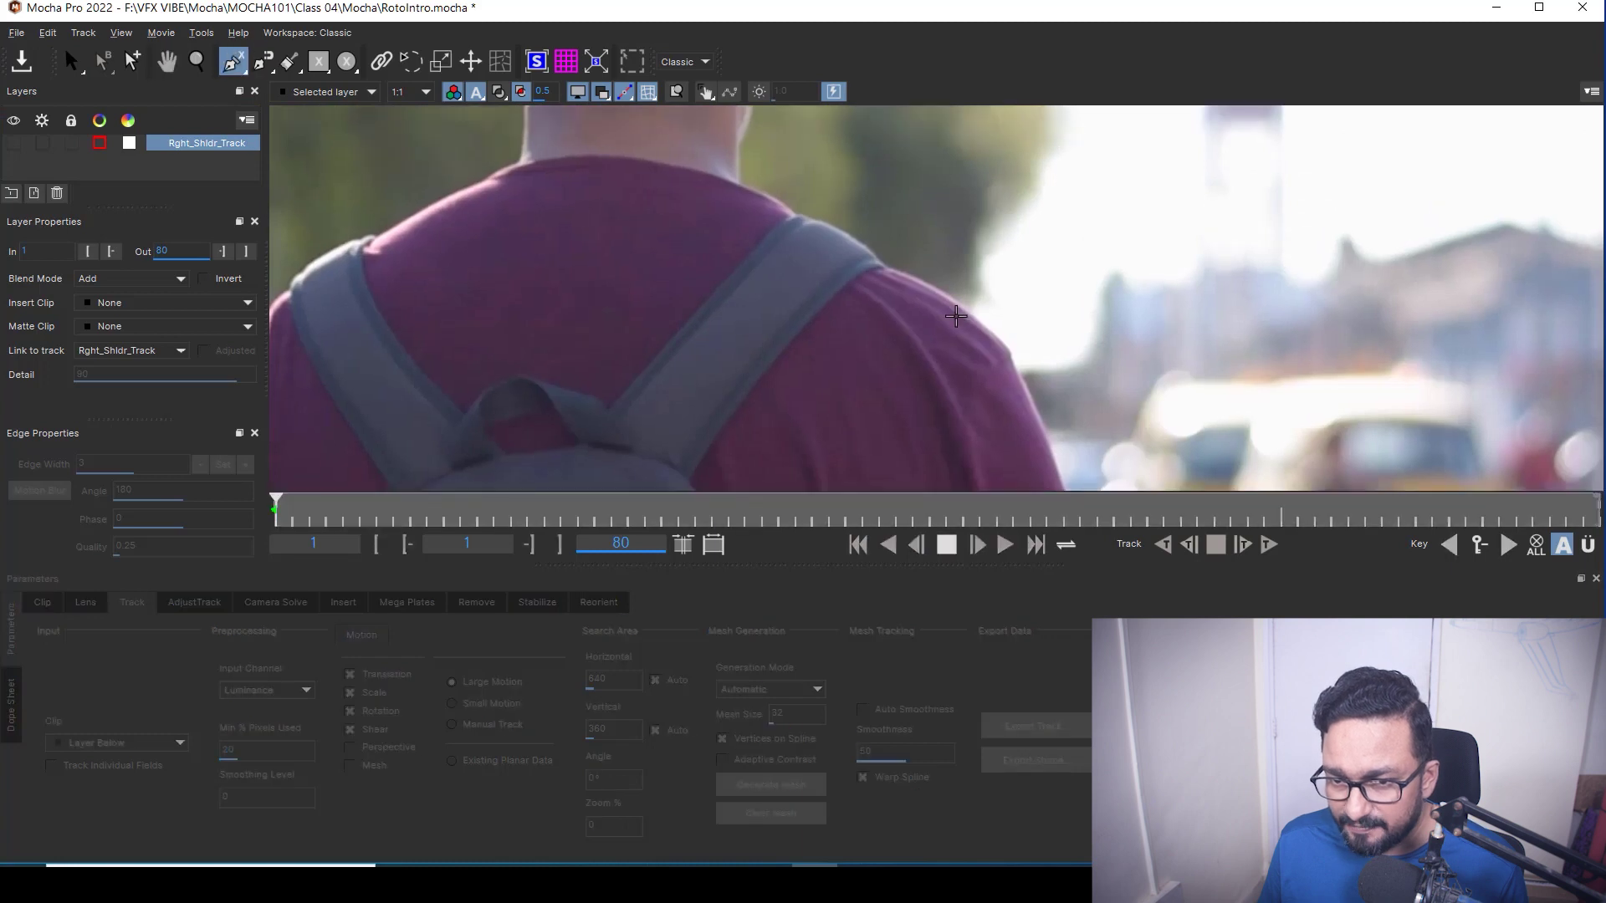
click(945, 293)
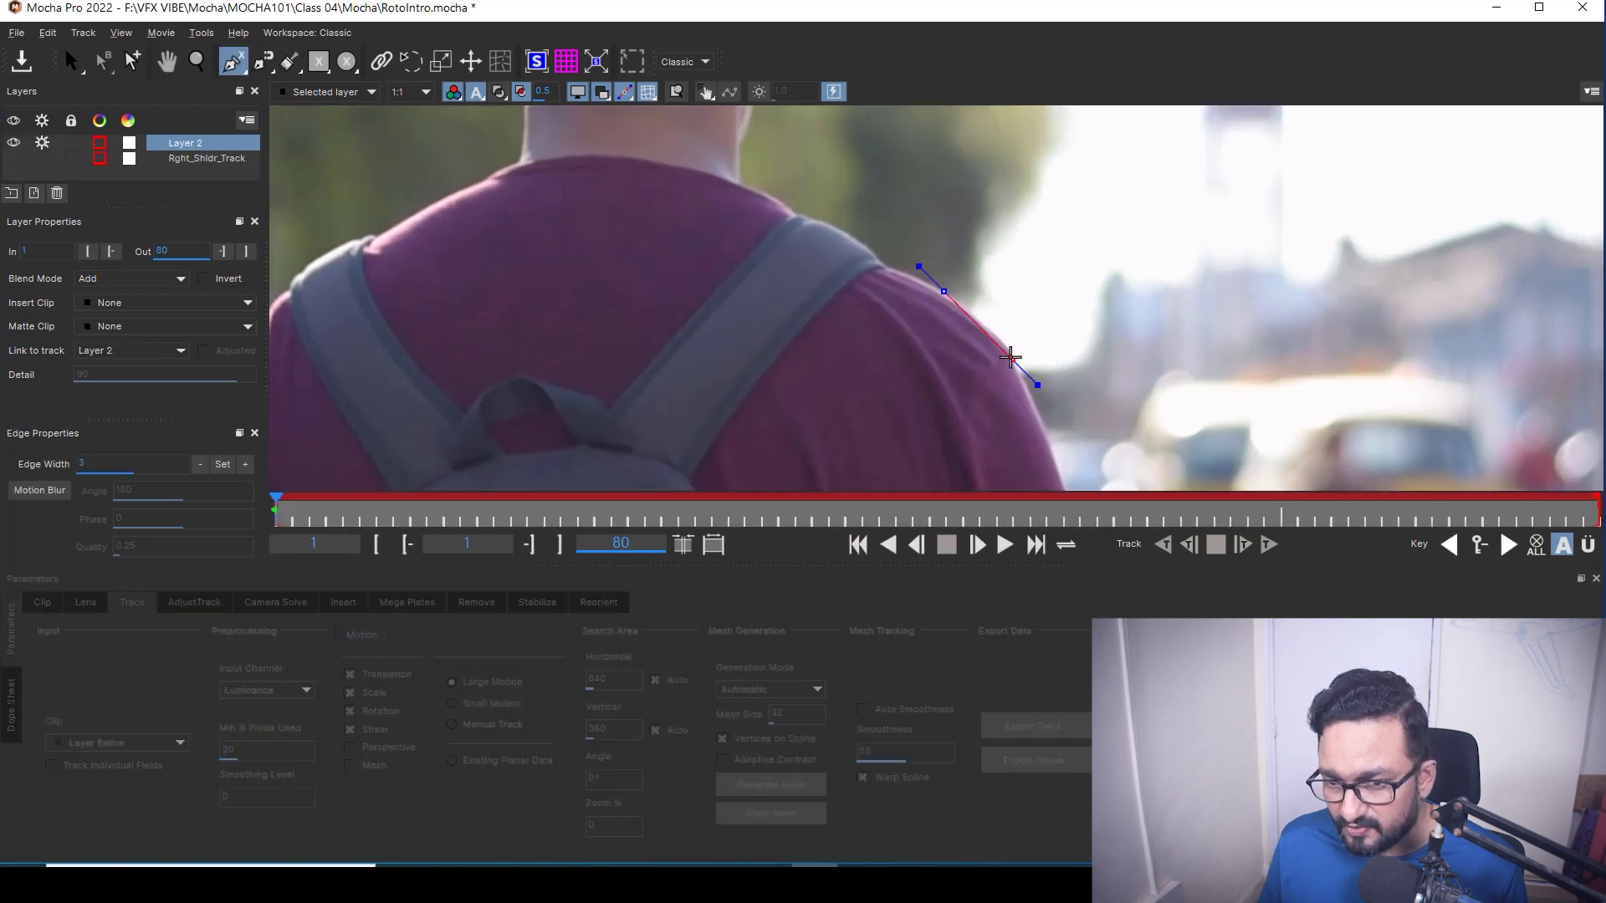
click(1027, 394)
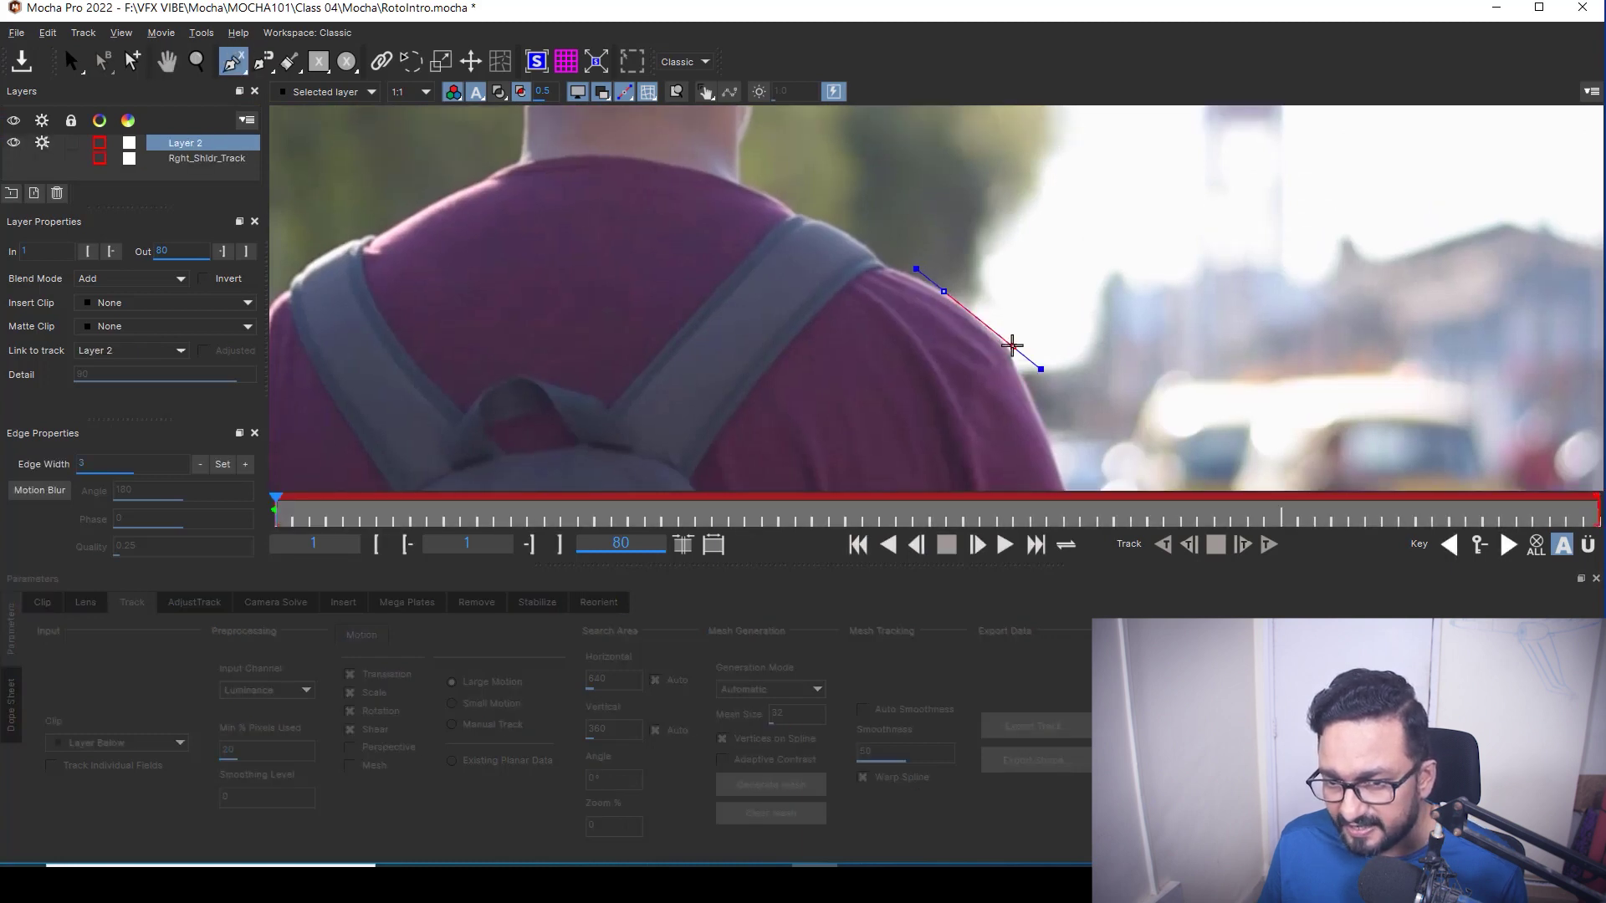
click(1010, 351)
Step: Continue the X-spline down the outer sleeve edge, around the sleeve corner and along the hem to the underarm
drag(1031, 396, 980, 161)
click(1063, 475)
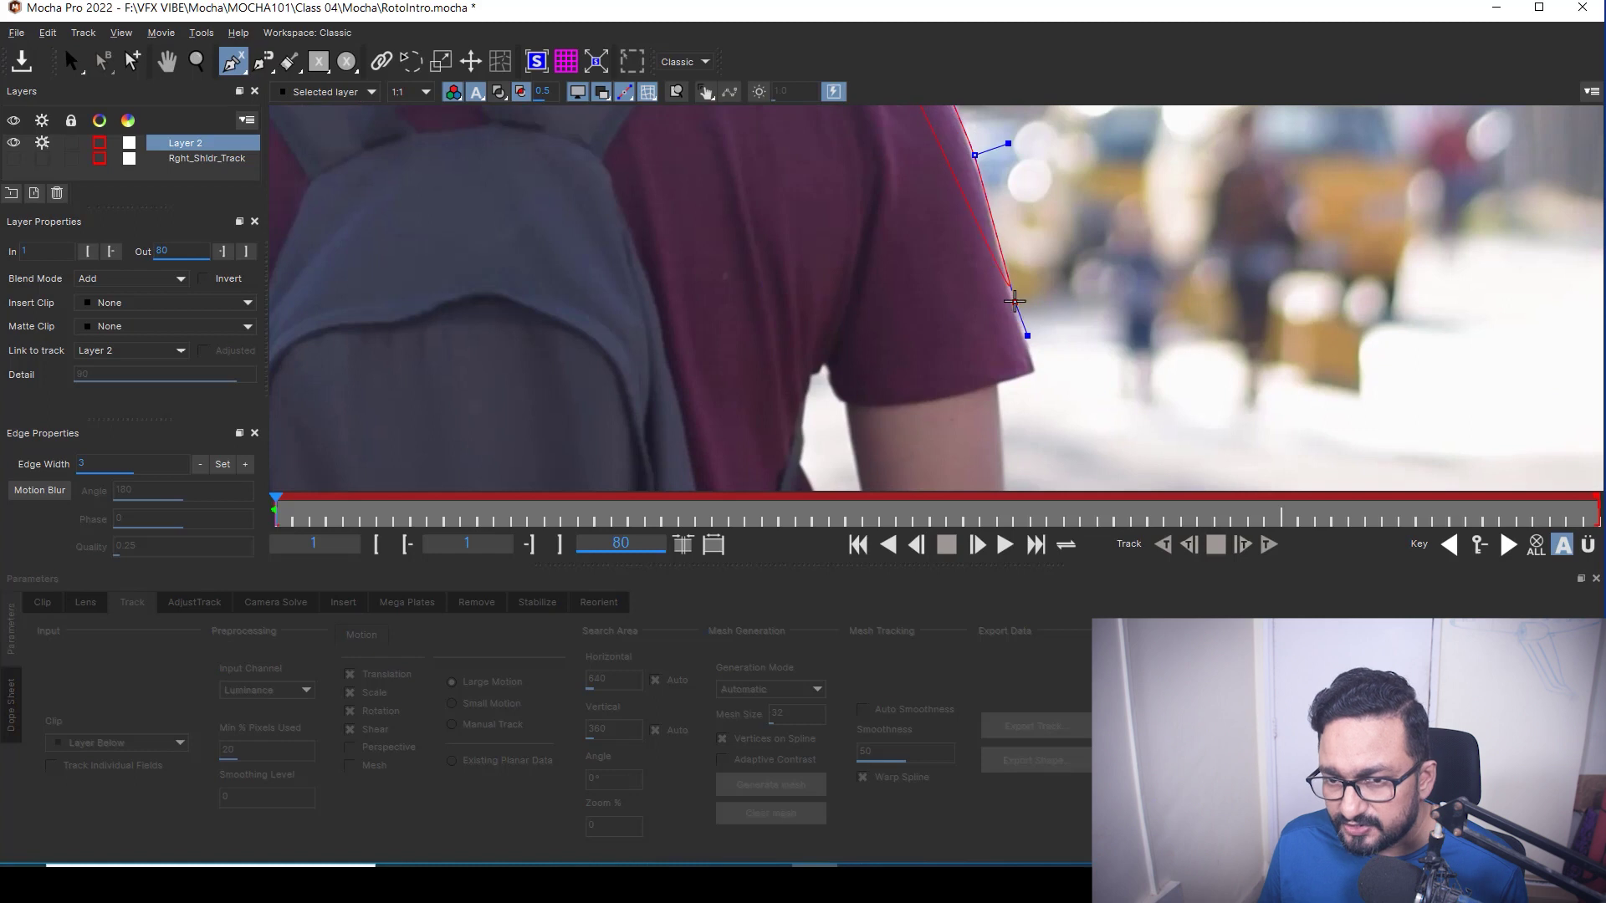
click(1037, 378)
click(893, 411)
click(845, 408)
click(826, 379)
click(823, 365)
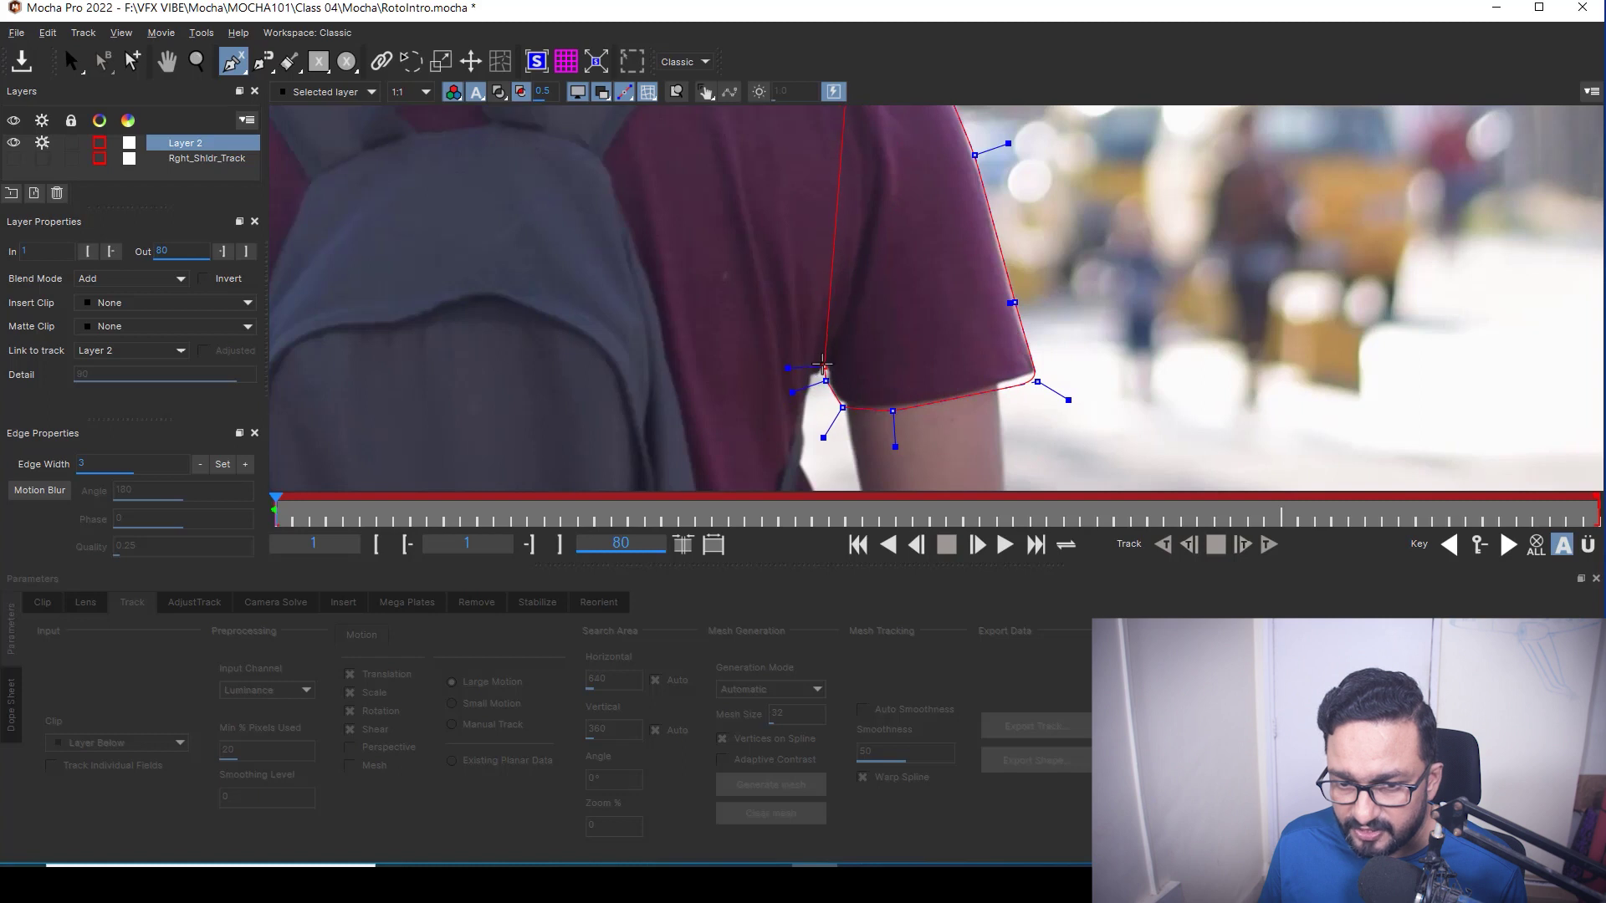
Step: Add spline points up the inner side of the right shoulder and close the shape near the backpack strap
key(x)
drag(786, 216, 838, 470)
click(818, 378)
click(800, 287)
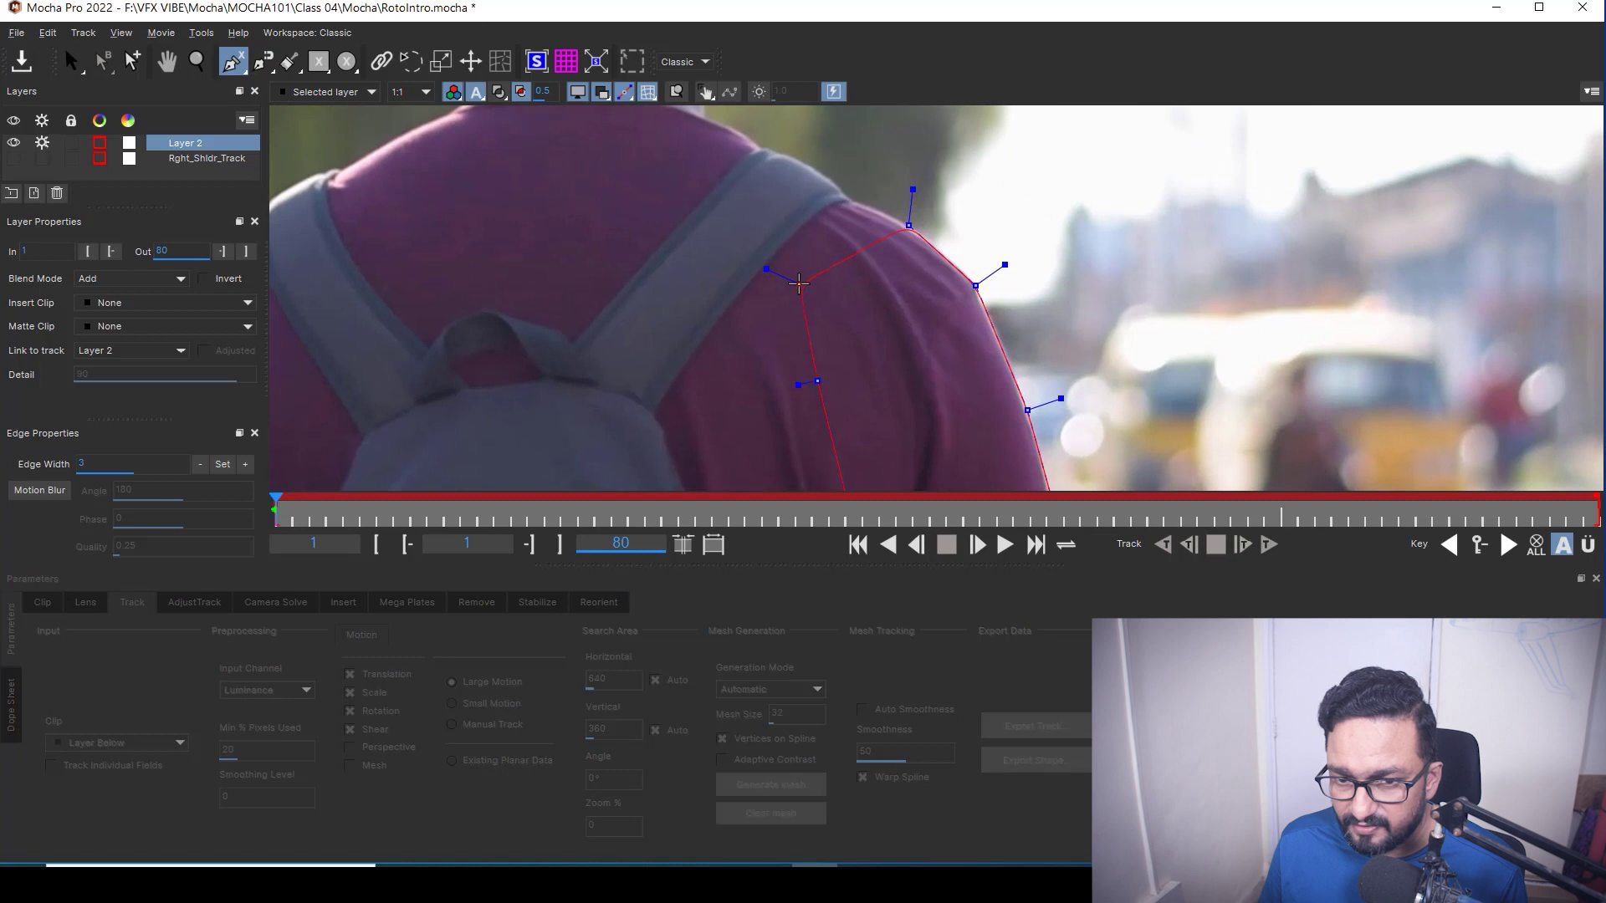
right_click(801, 289)
Step: Sharpen and reposition the spline's outer sleeve corner point, and move the hem point to match the sleeve edge
key(x)
mouse_move(921, 446)
mouse_down()
mouse_move(914, 328)
mouse_move(900, 454)
mouse_up()
key(x)
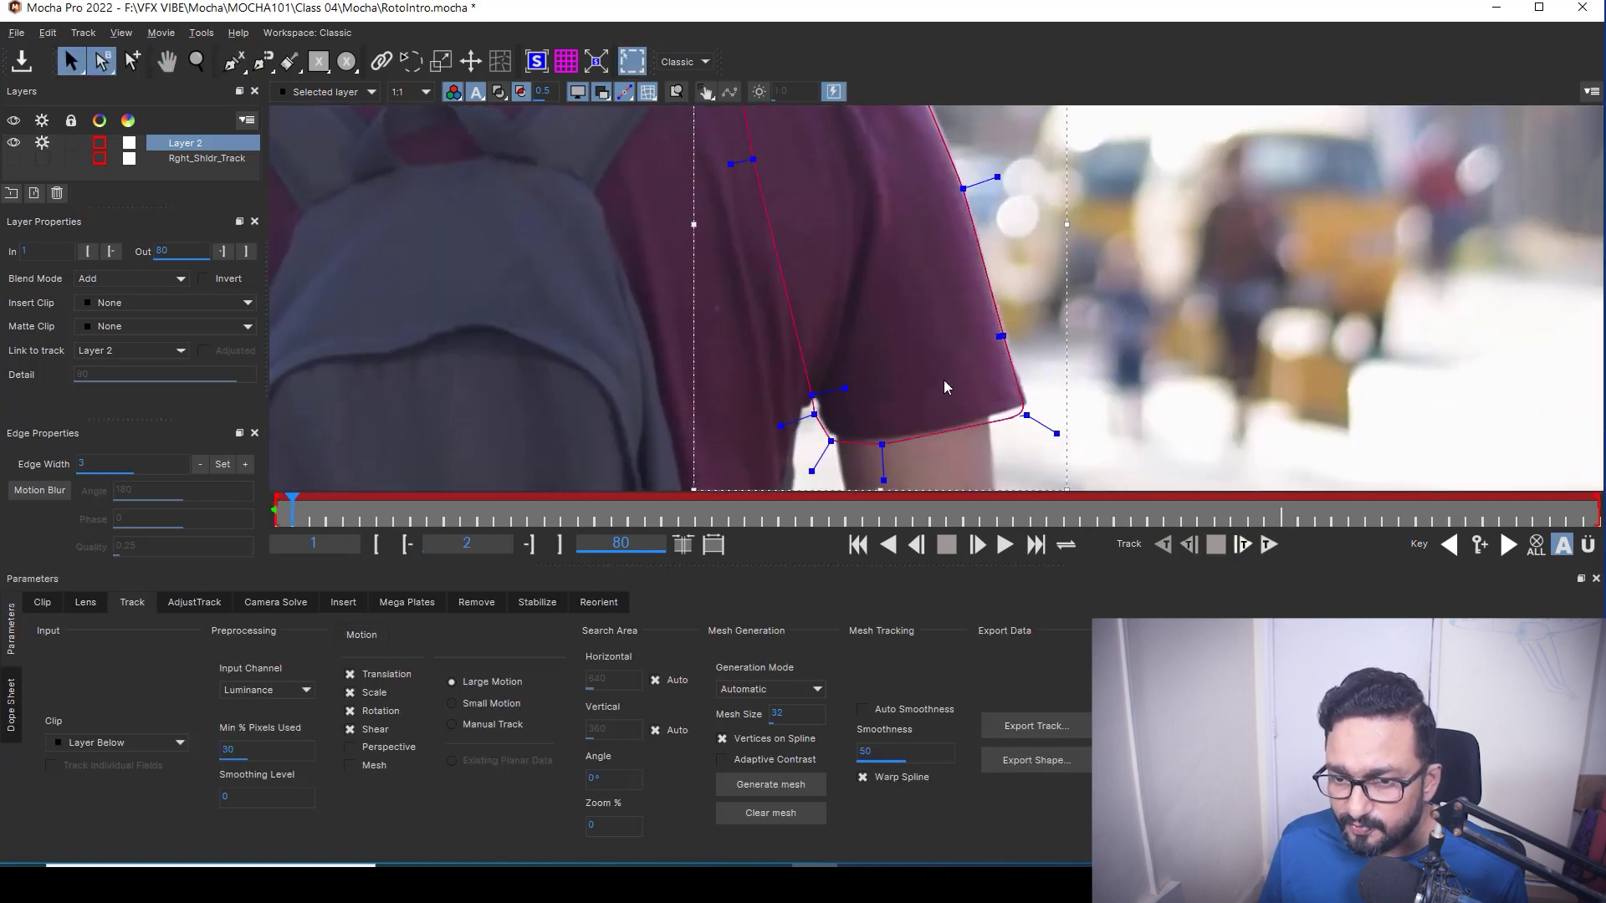
click(1027, 415)
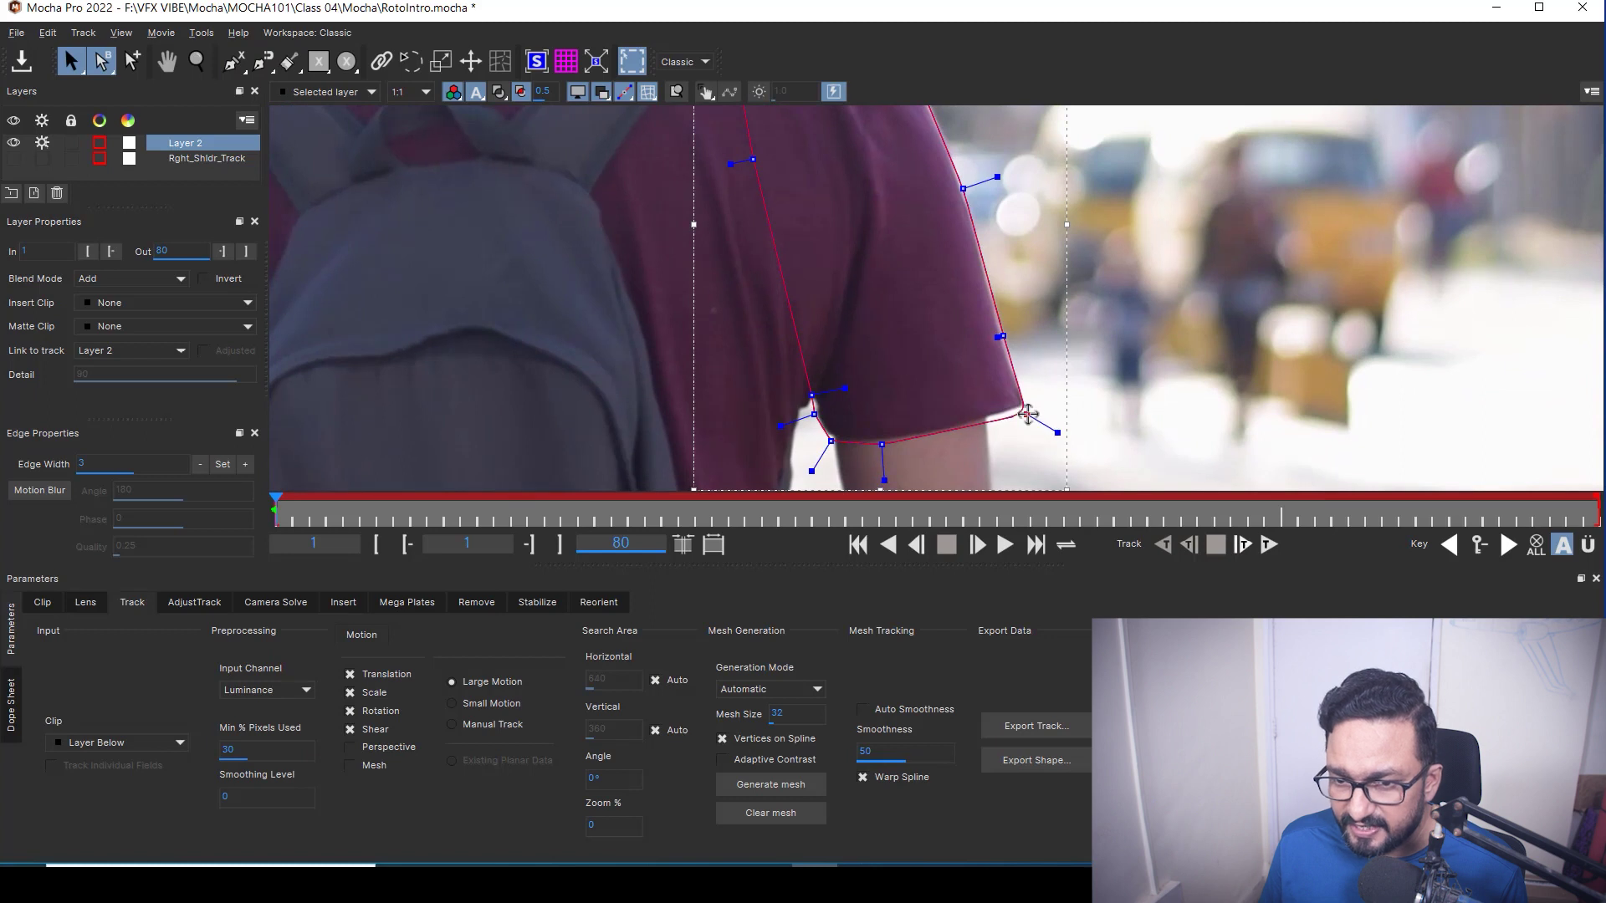
drag(1058, 433, 1023, 407)
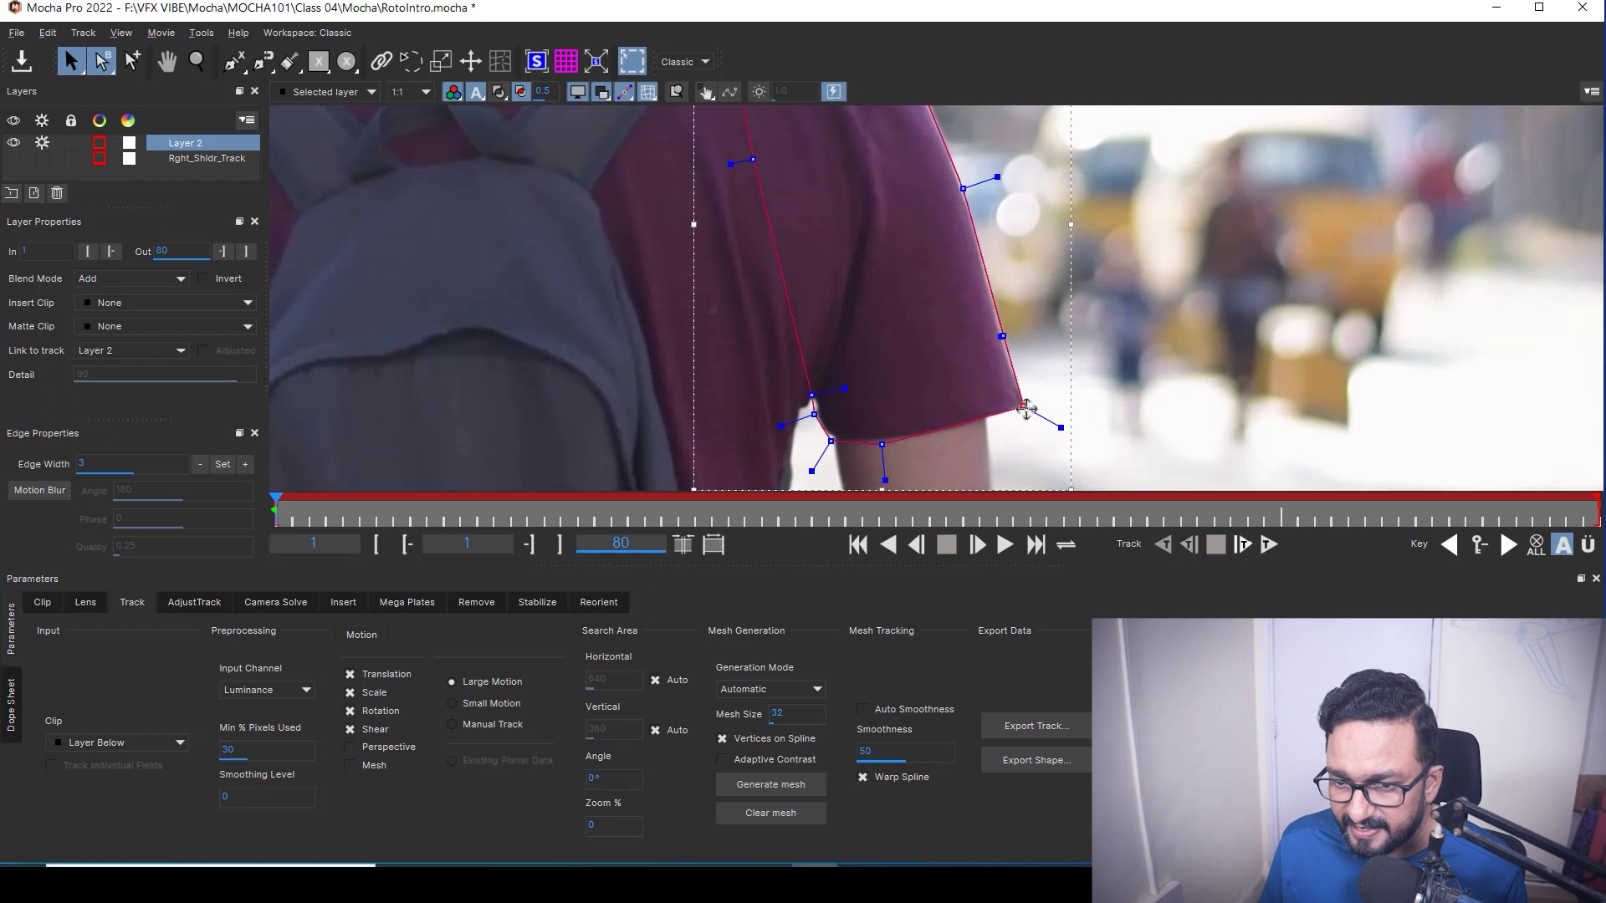
drag(882, 444, 901, 434)
key(x)
drag(868, 357, 815, 262)
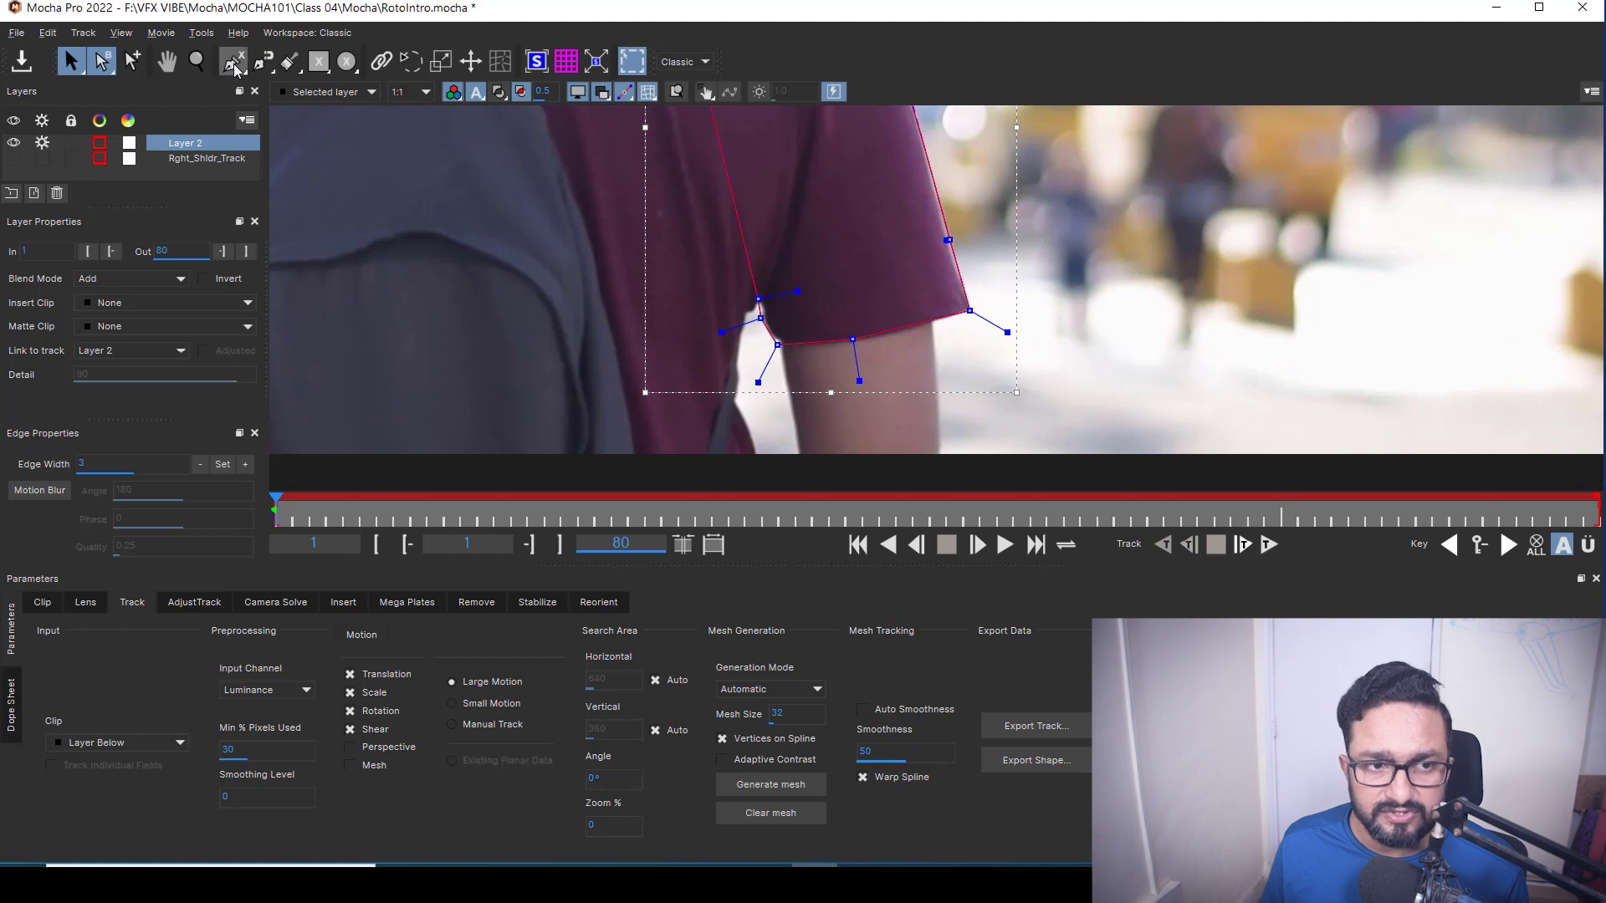
click(235, 66)
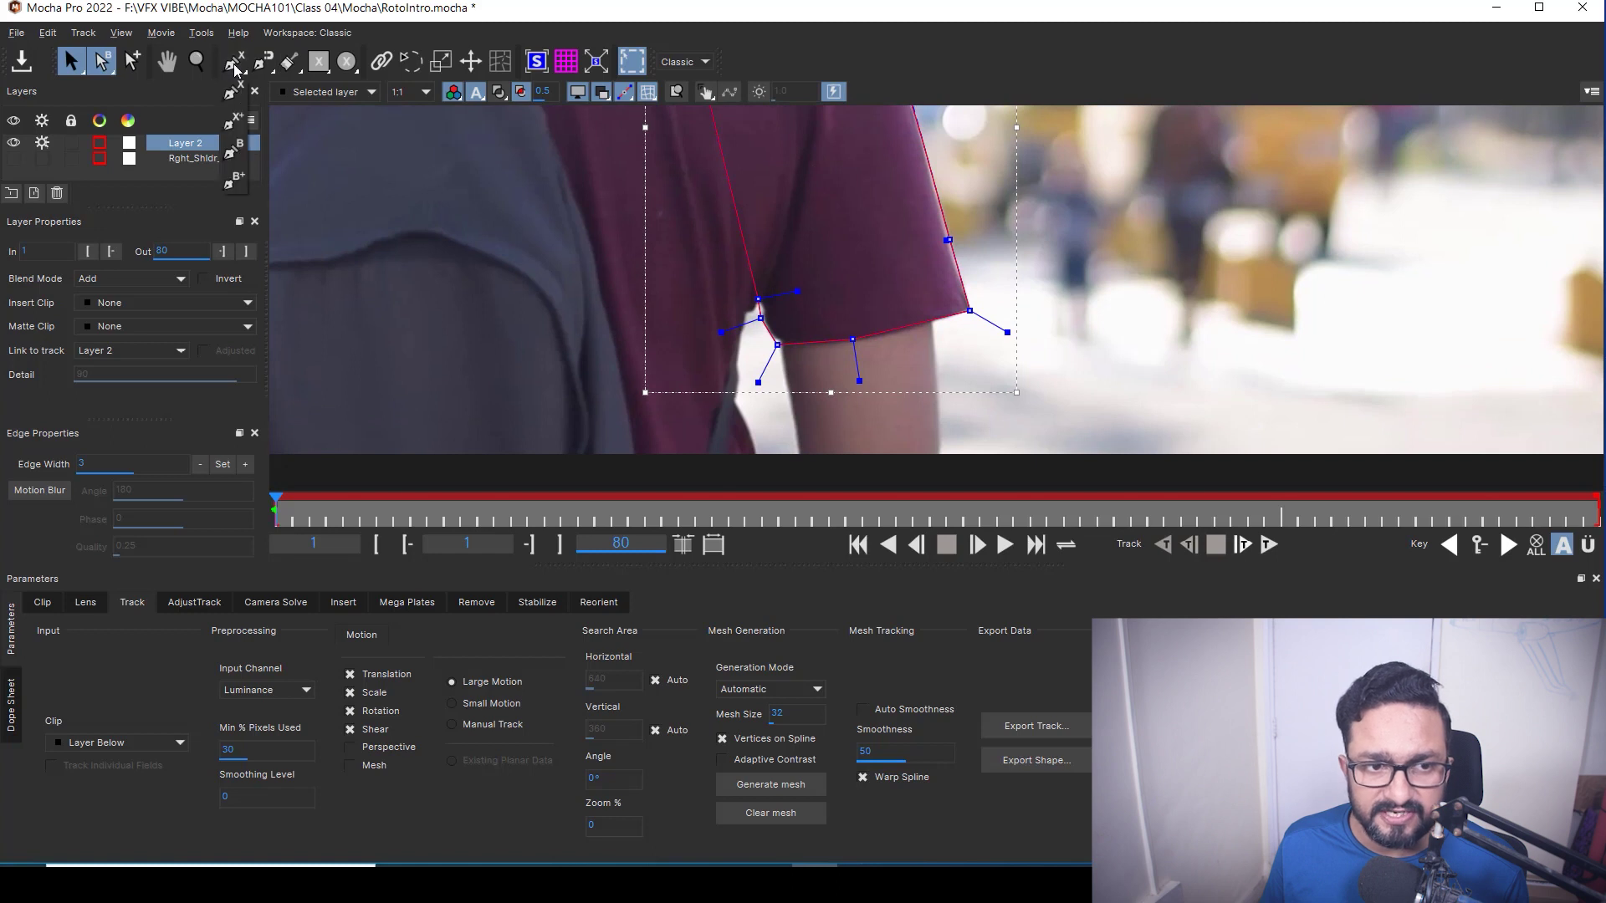
click(234, 150)
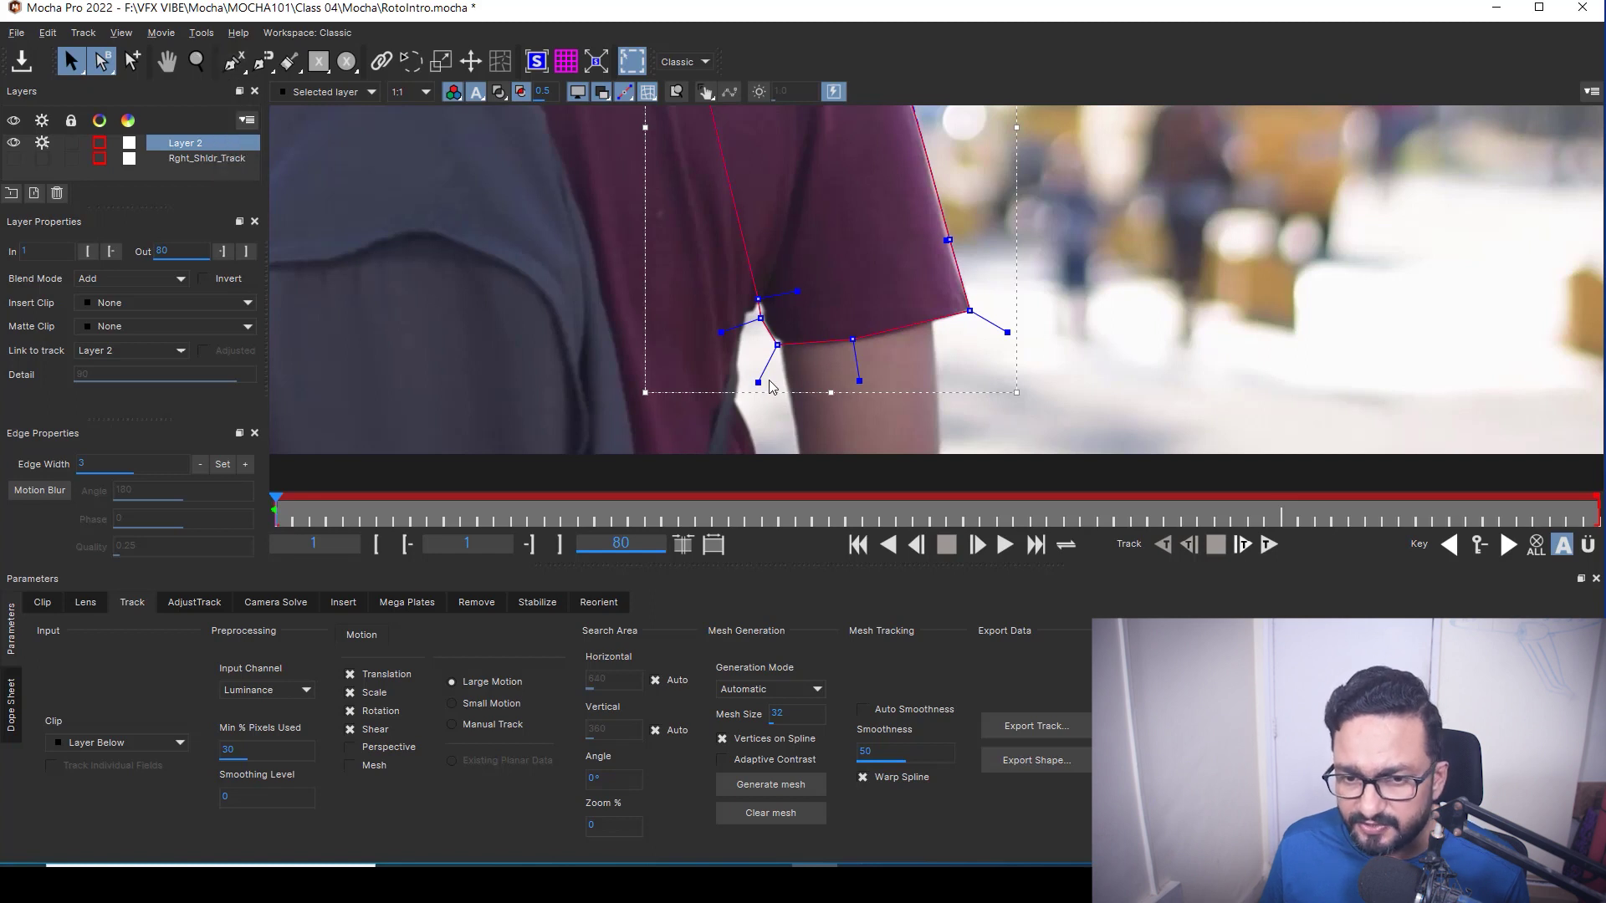
Step: Refine the curvature and placement of the spline points around the underarm corner and the inner part of the hem
drag(757, 382, 763, 373)
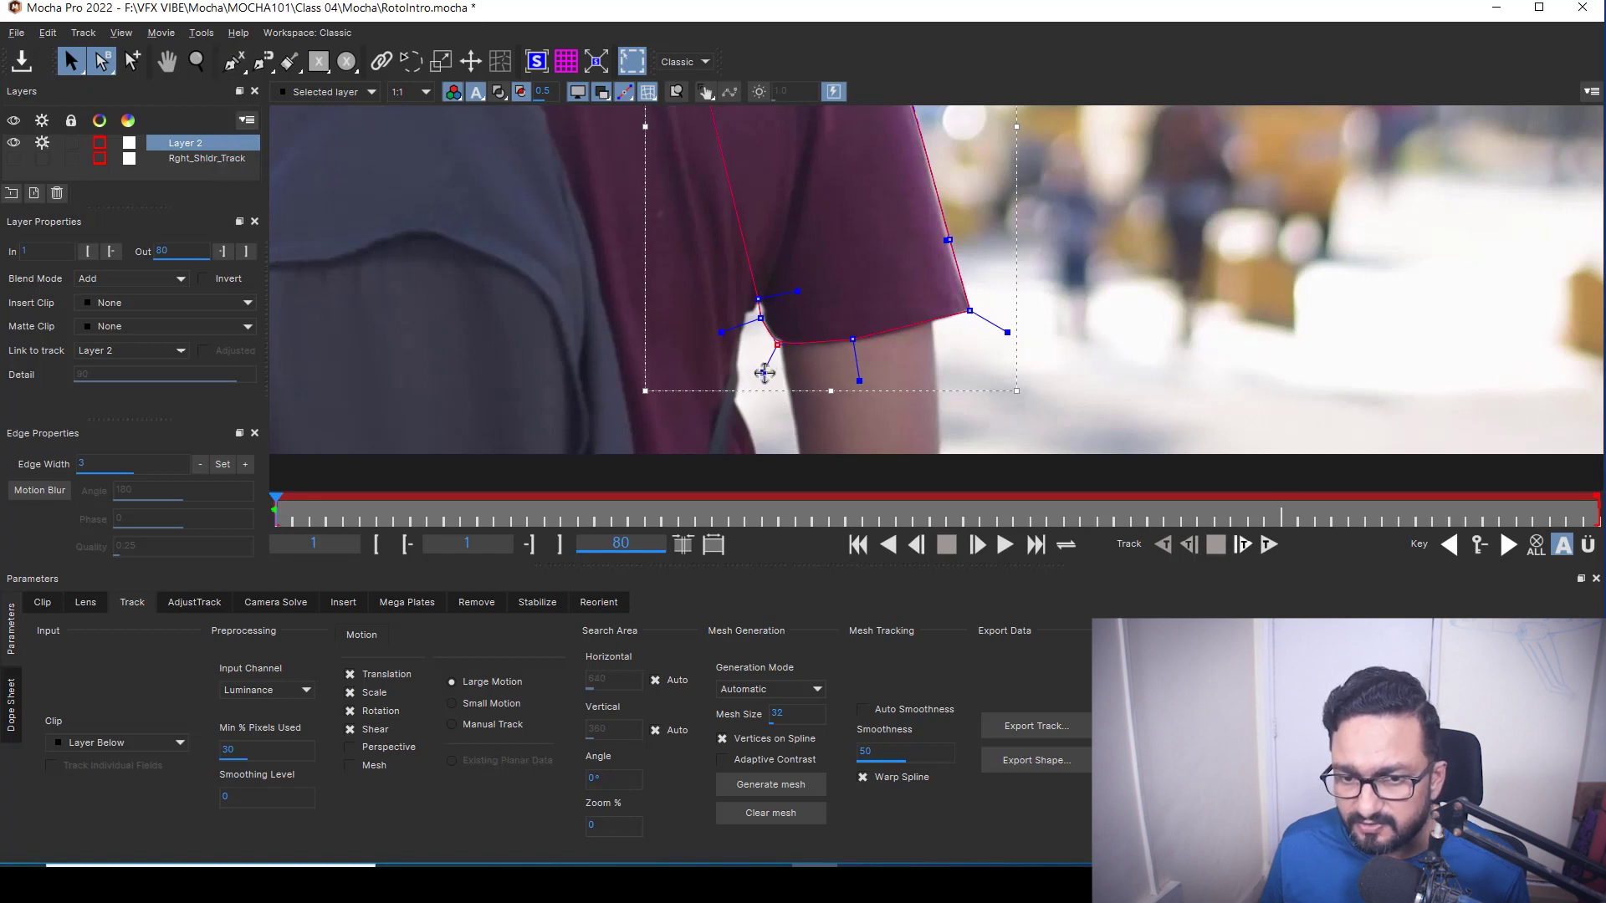
drag(758, 300, 854, 341)
key(x)
drag(992, 286, 1000, 195)
key(s)
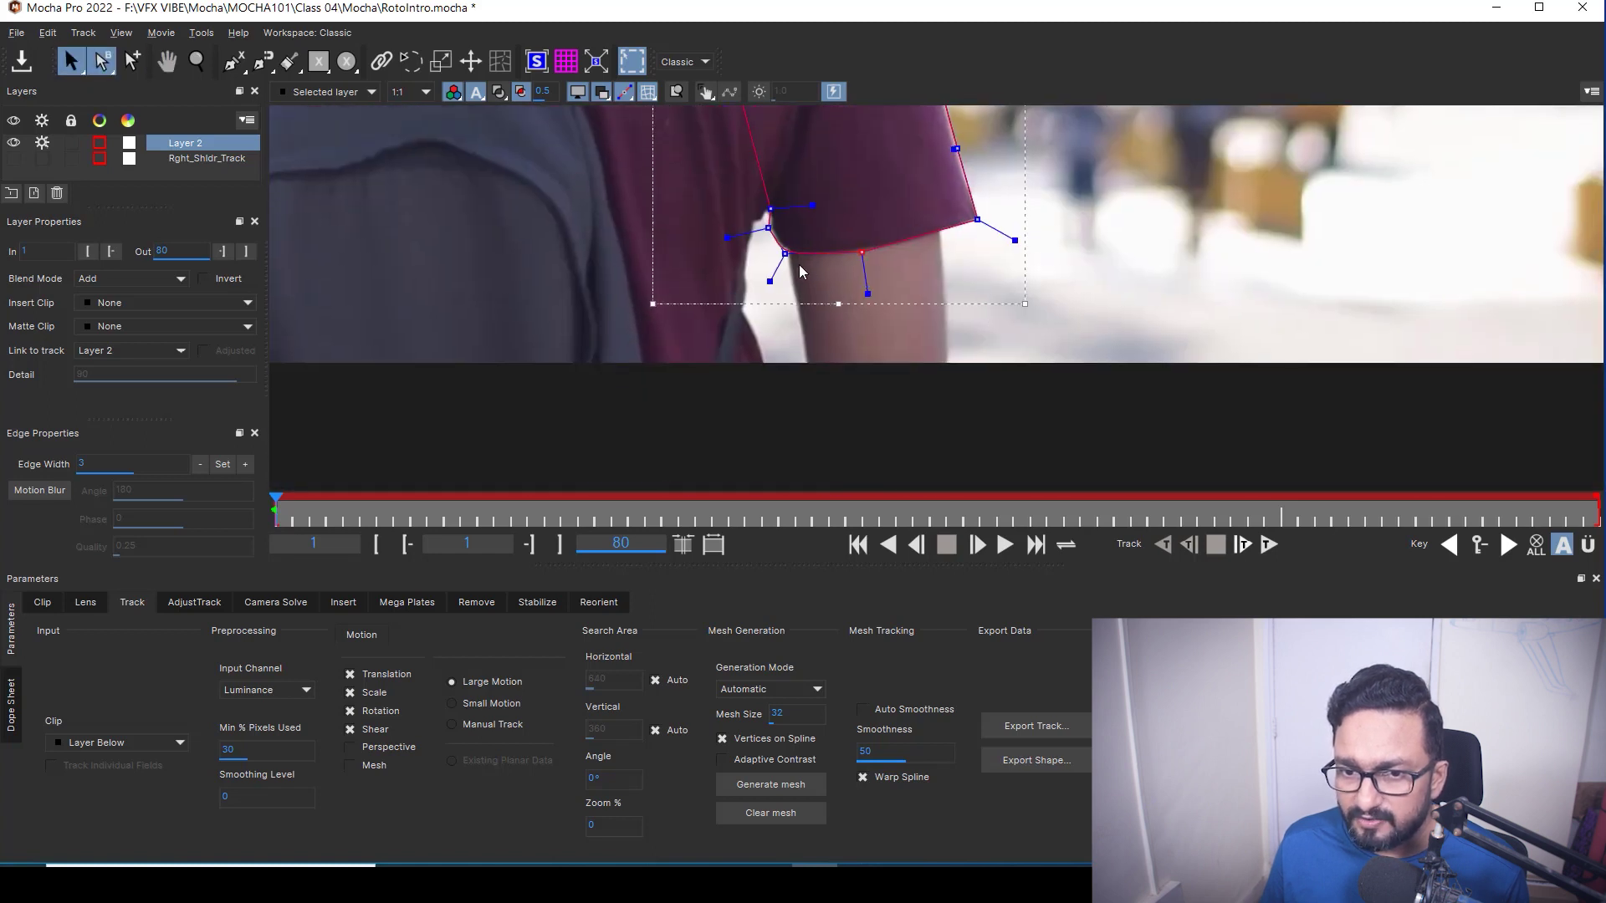
drag(864, 320, 864, 326)
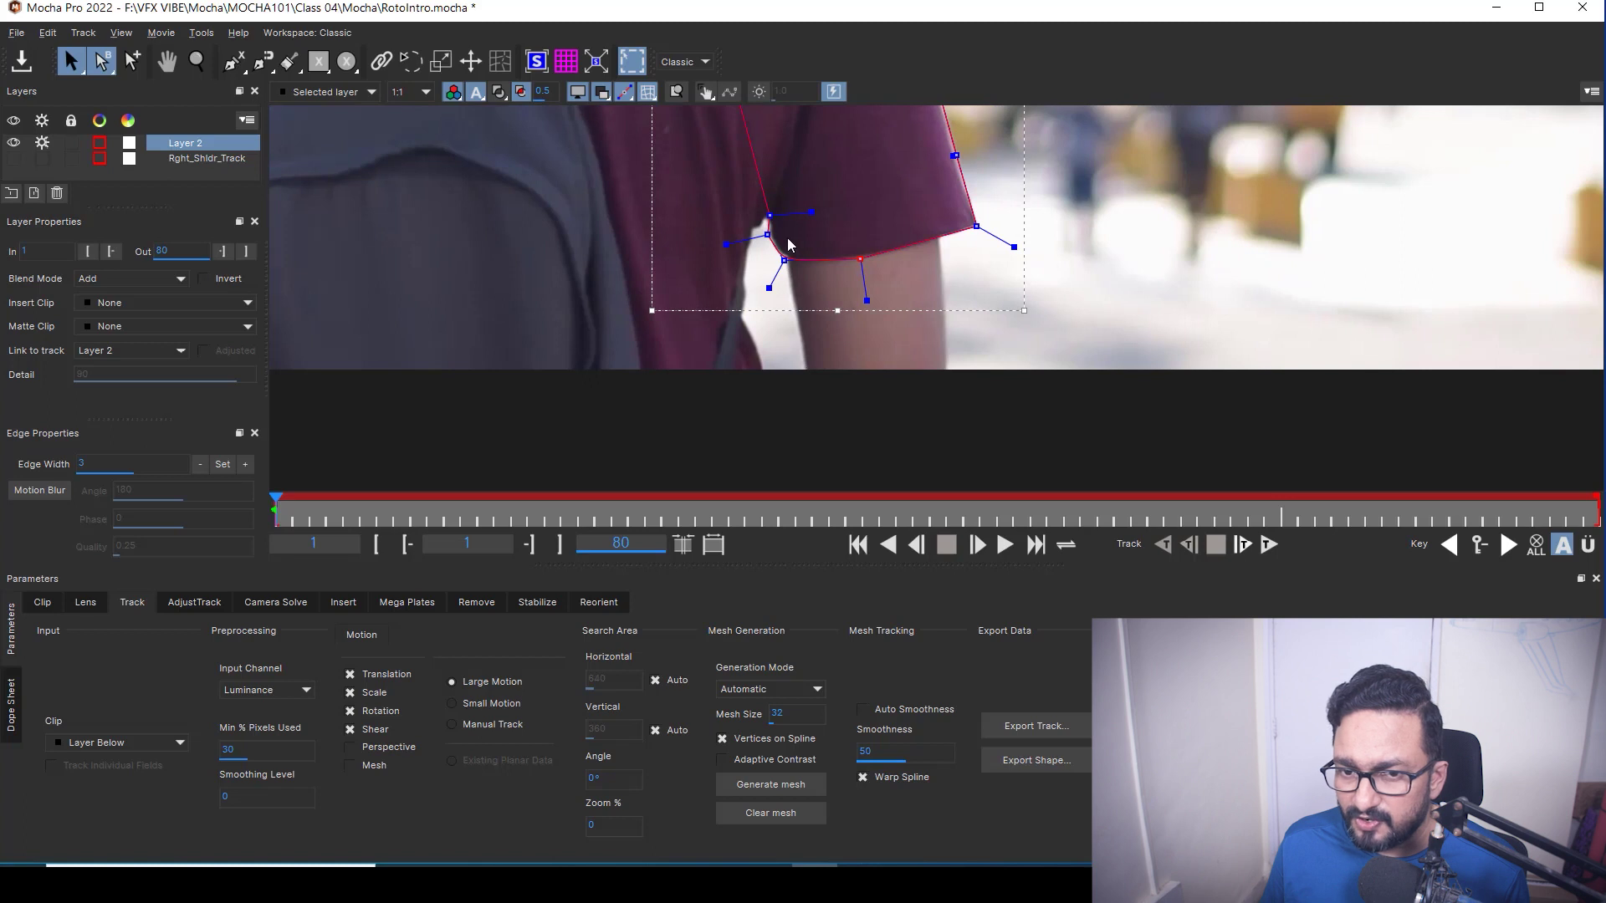
Step: Fit the spline point on the lower outer sleeve edge closely to the shirt and review the whole shoulder shape
key(x)
drag(910, 256, 921, 380)
key(s)
key(z)
drag(987, 328, 923, 319)
key(s)
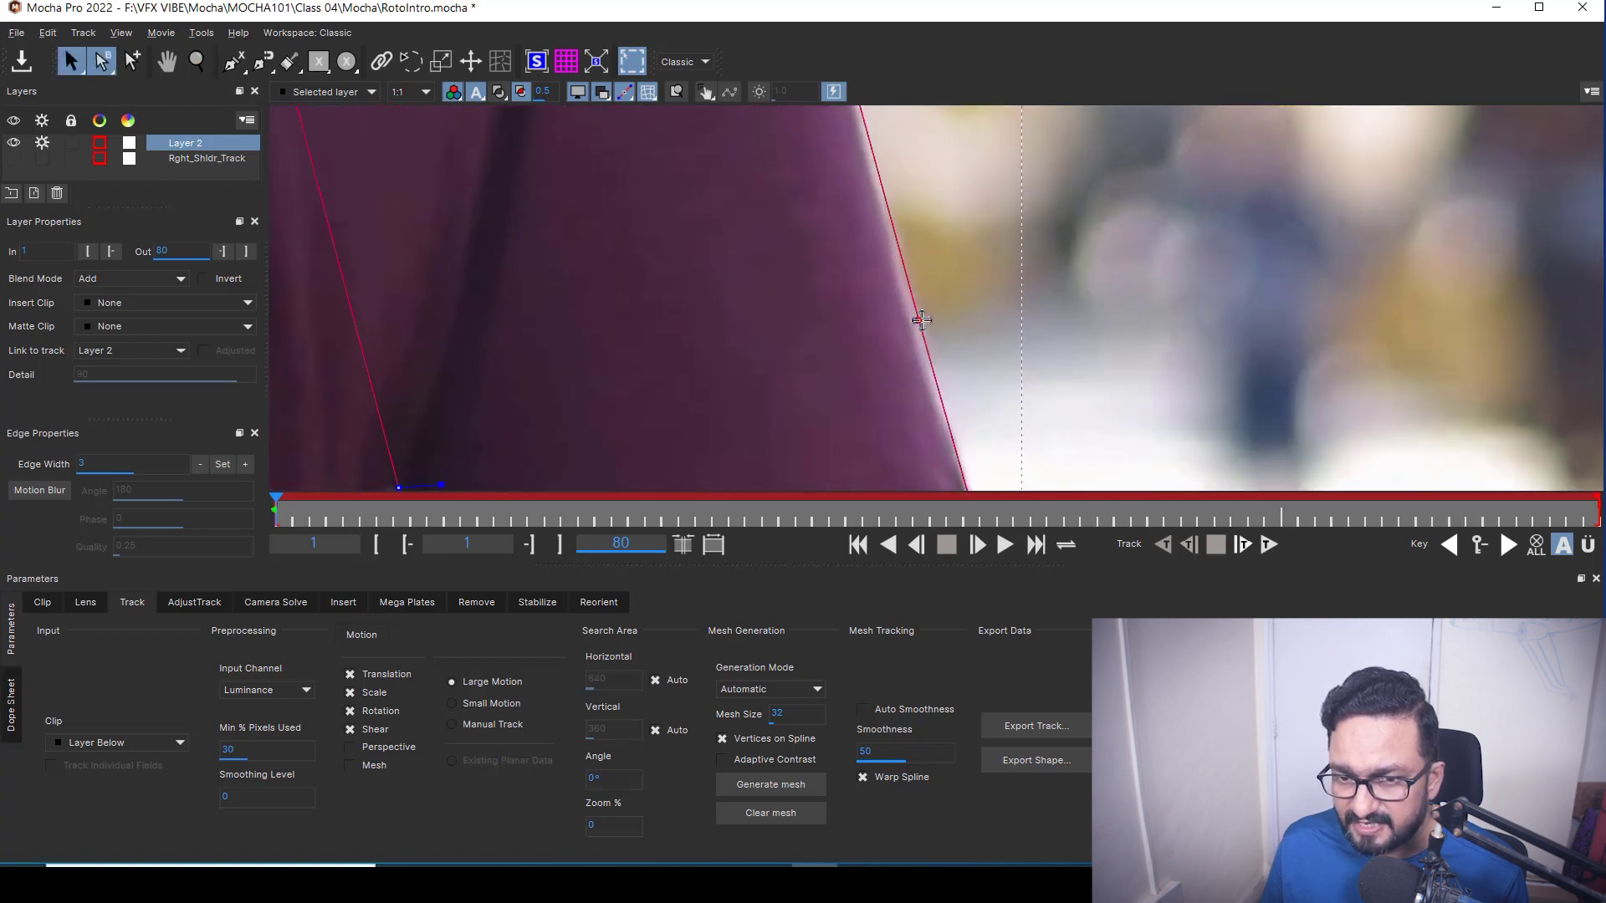
scroll(1025, 405, down, 5)
key(x)
drag(1091, 351, 1129, 356)
key(z)
drag(1151, 302, 1138, 382)
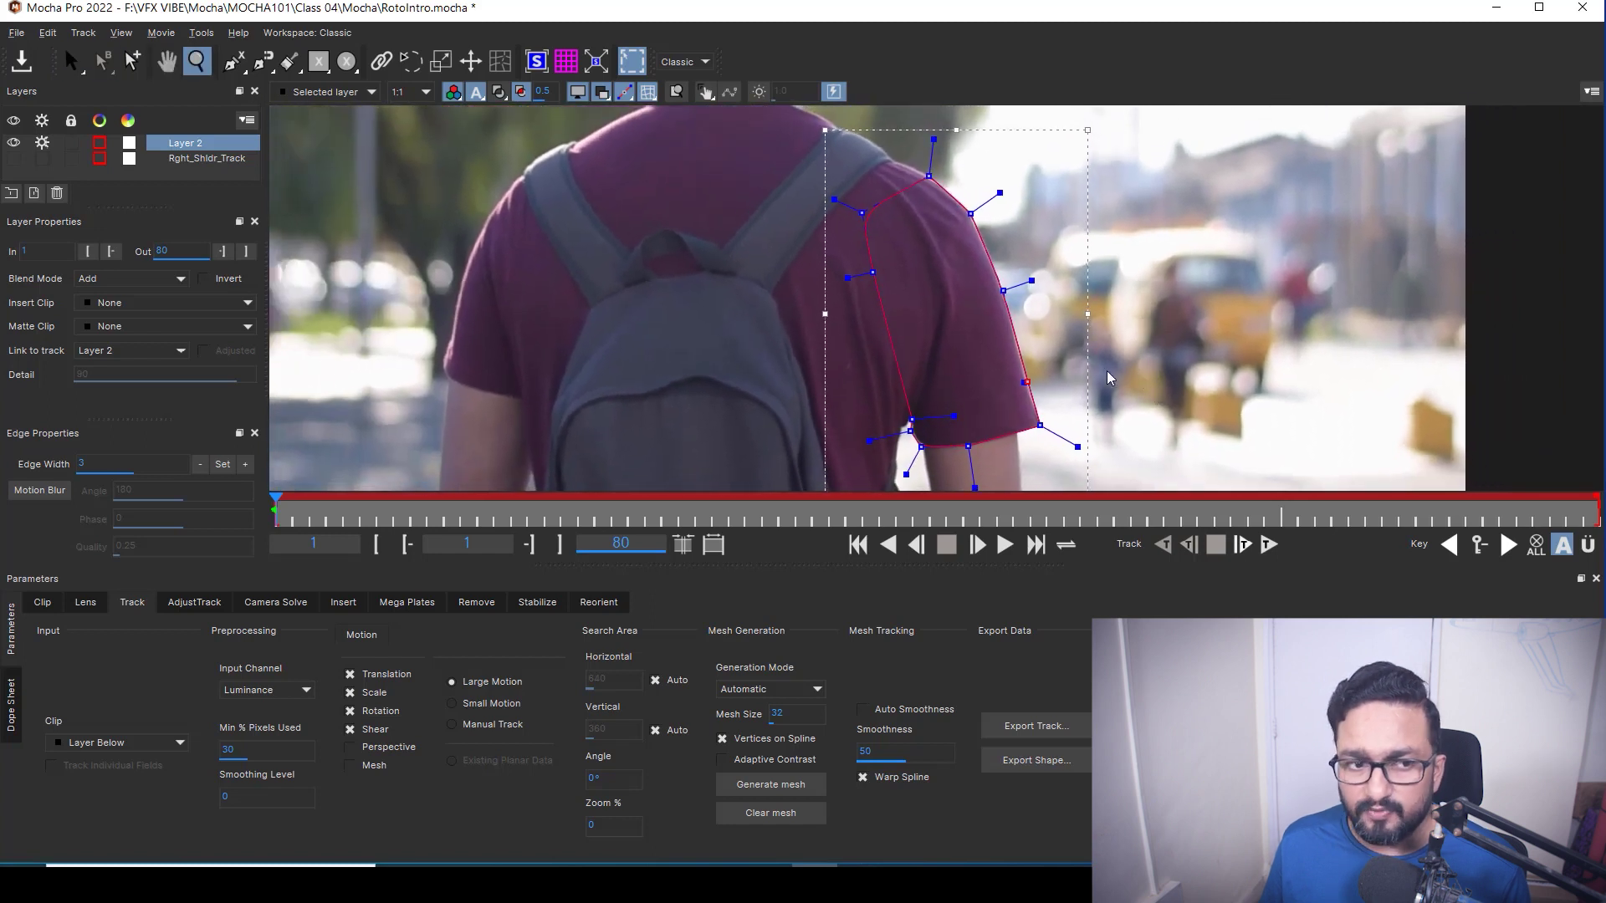
key(s)
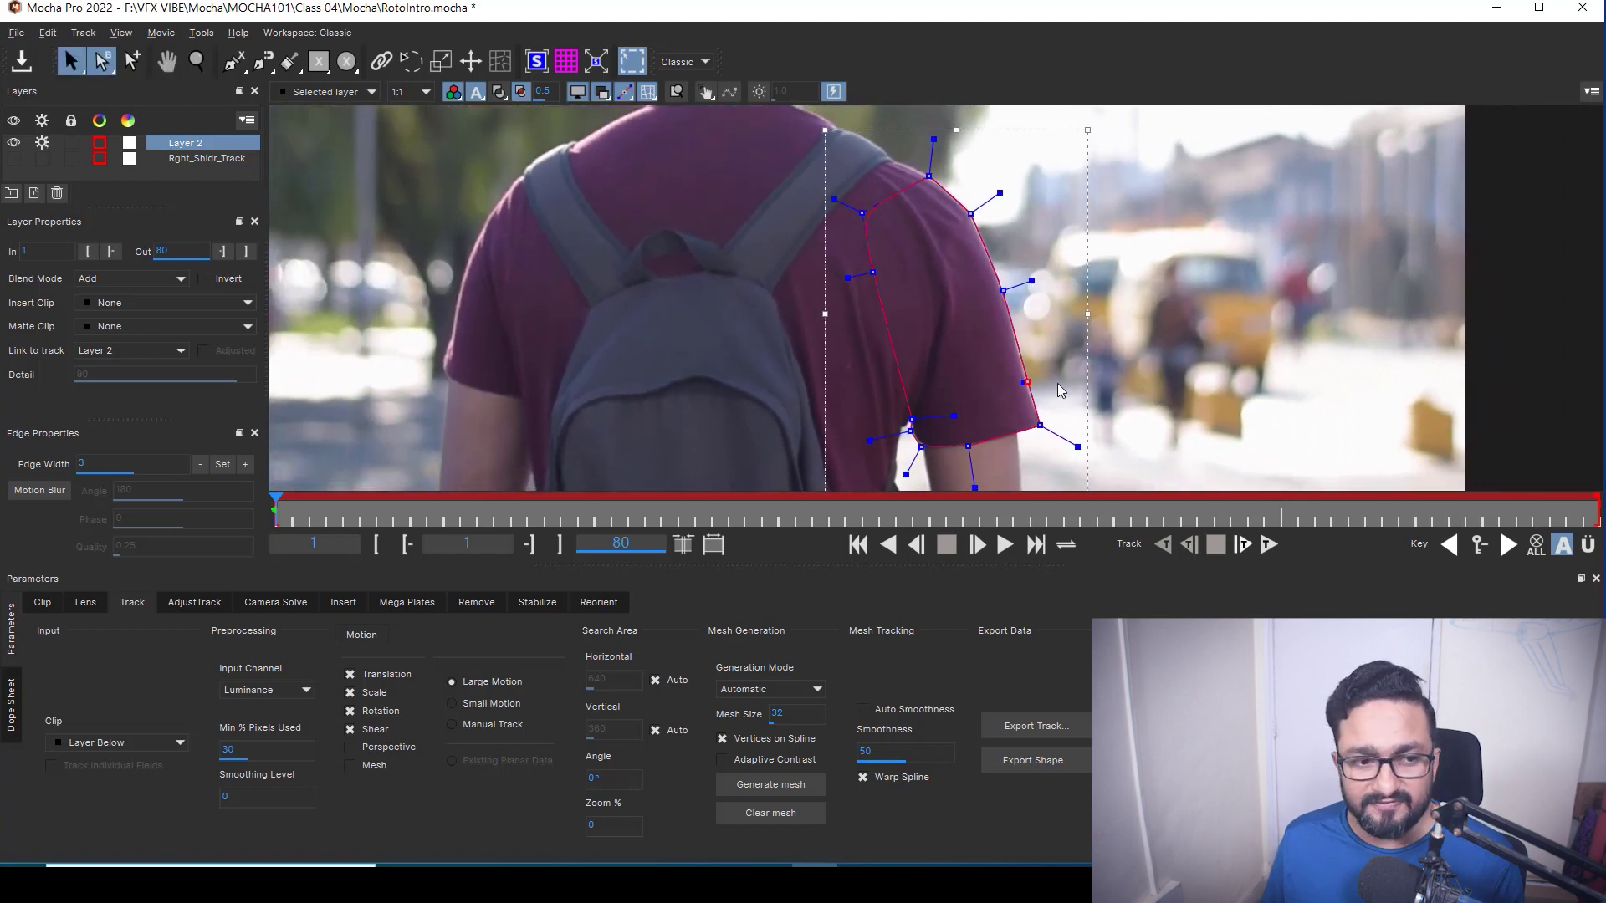
Step: Rename Layer 2 as Rgt_Shldr_Shape
double_click(193, 145)
text(Rgt_Shldr_Shapr)
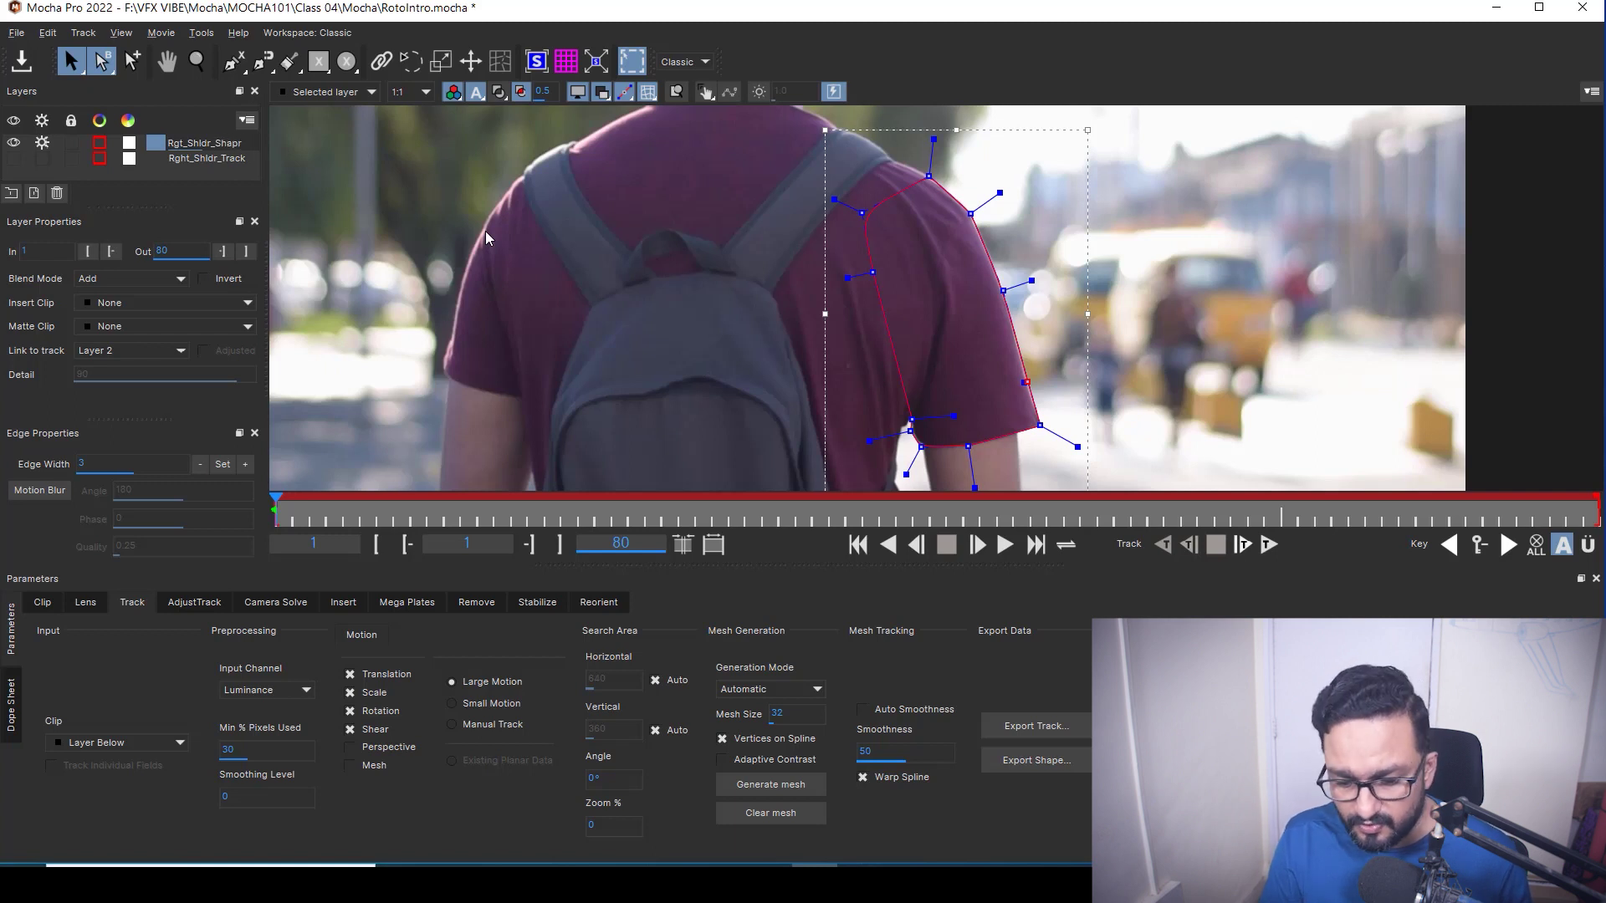
key(BackSpace)
text(e)
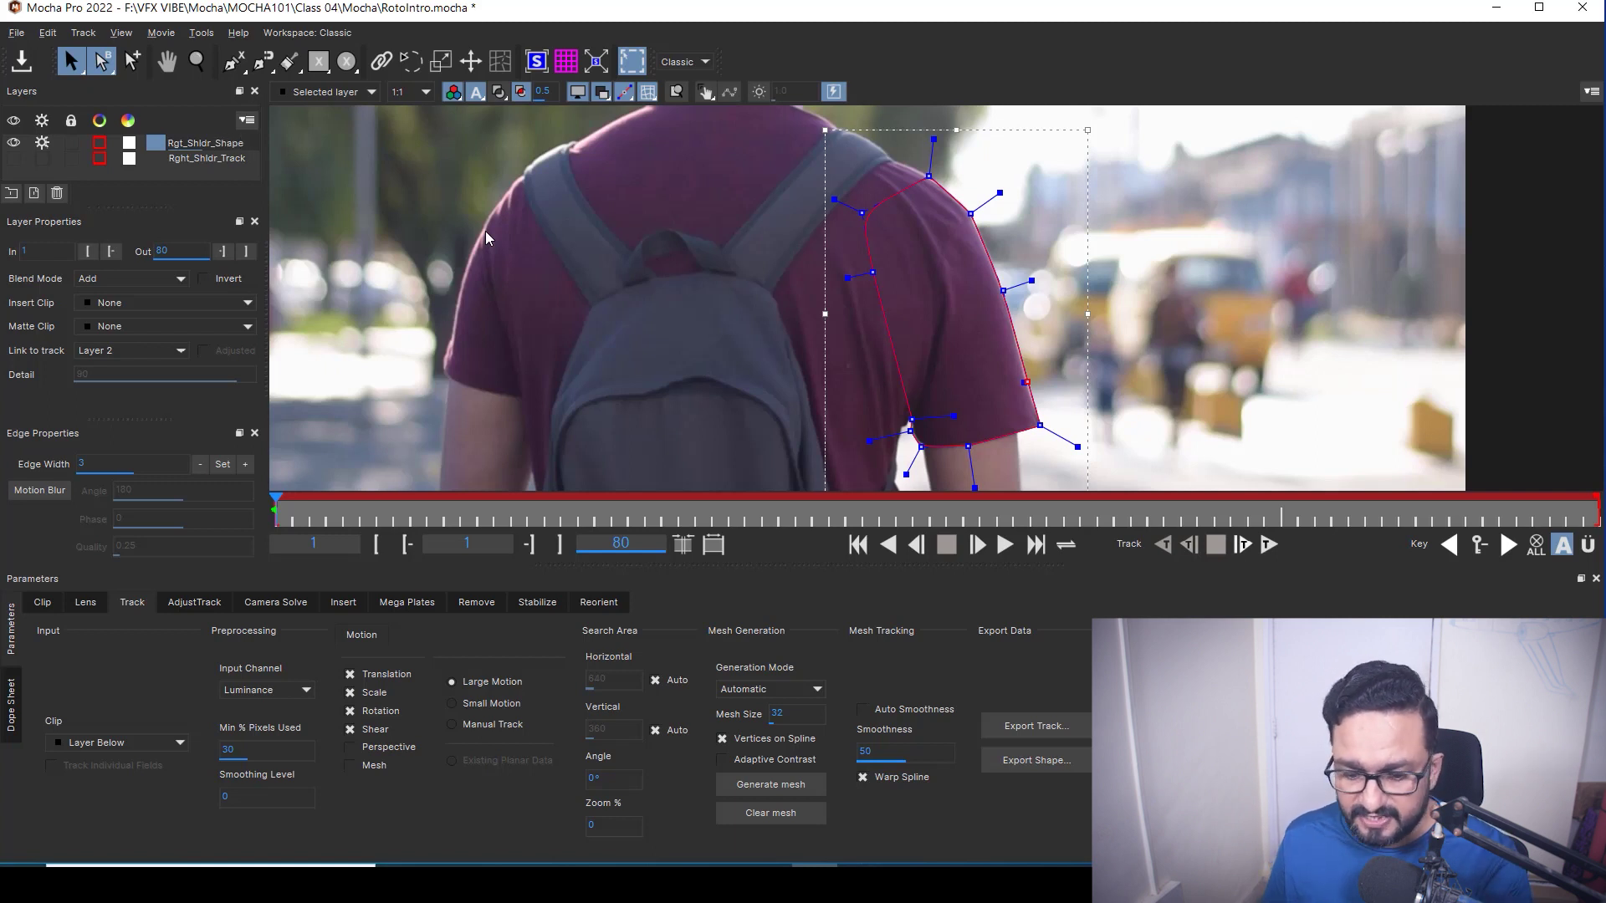
key(Return)
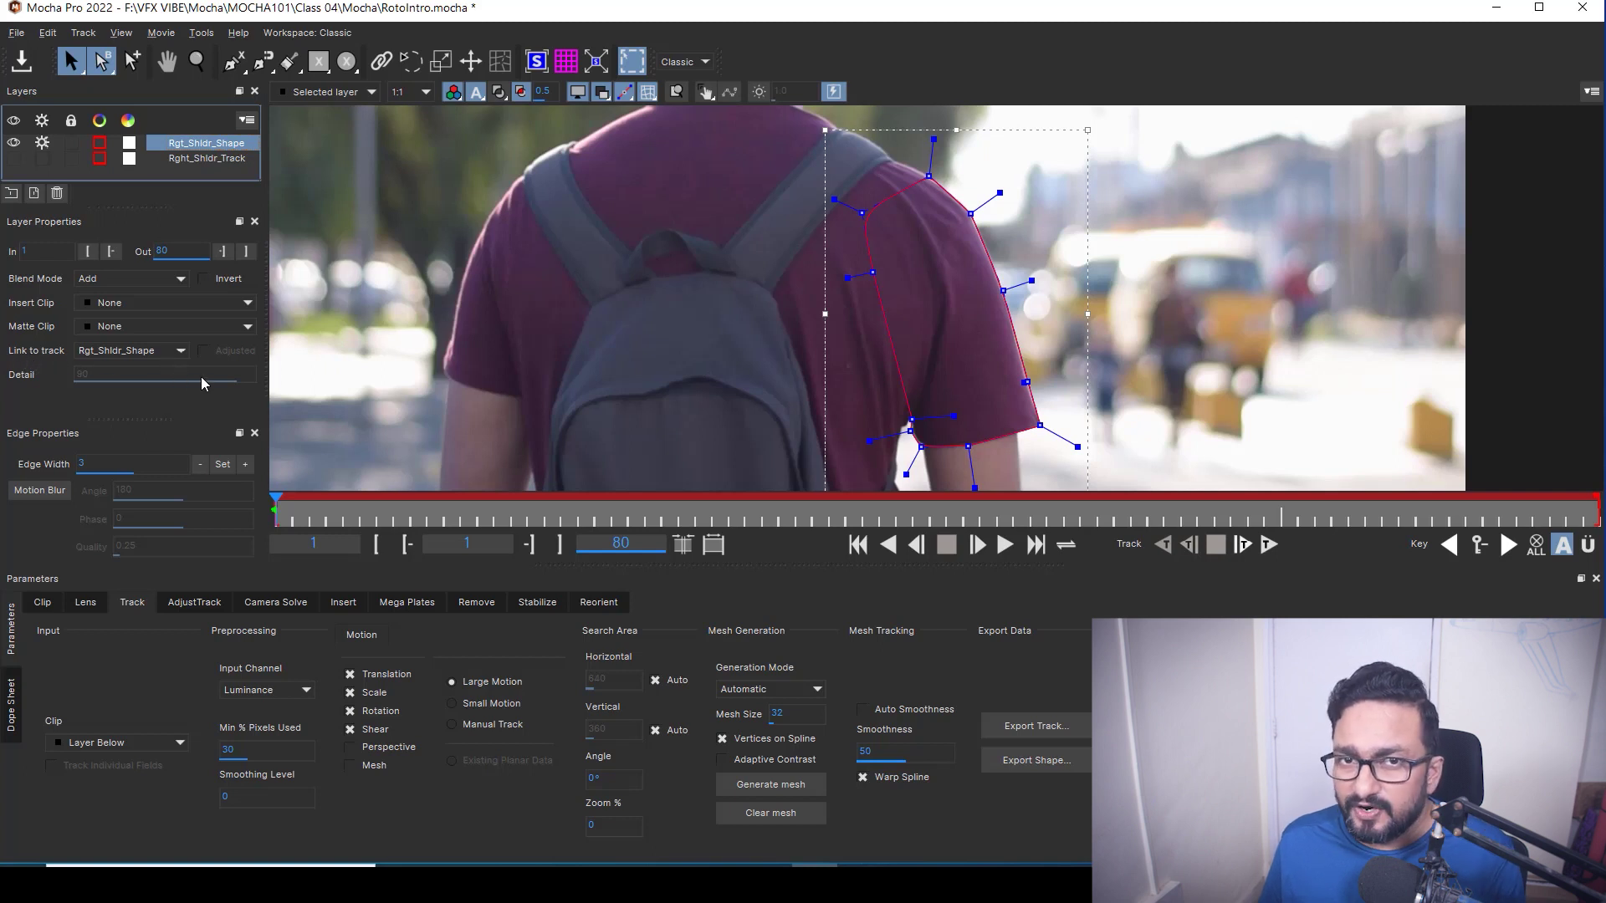
Step: Link Rgt_Shldr_Shape to the Rght_Shldr_Track track and play the clip to check that the shape follows
click(148, 351)
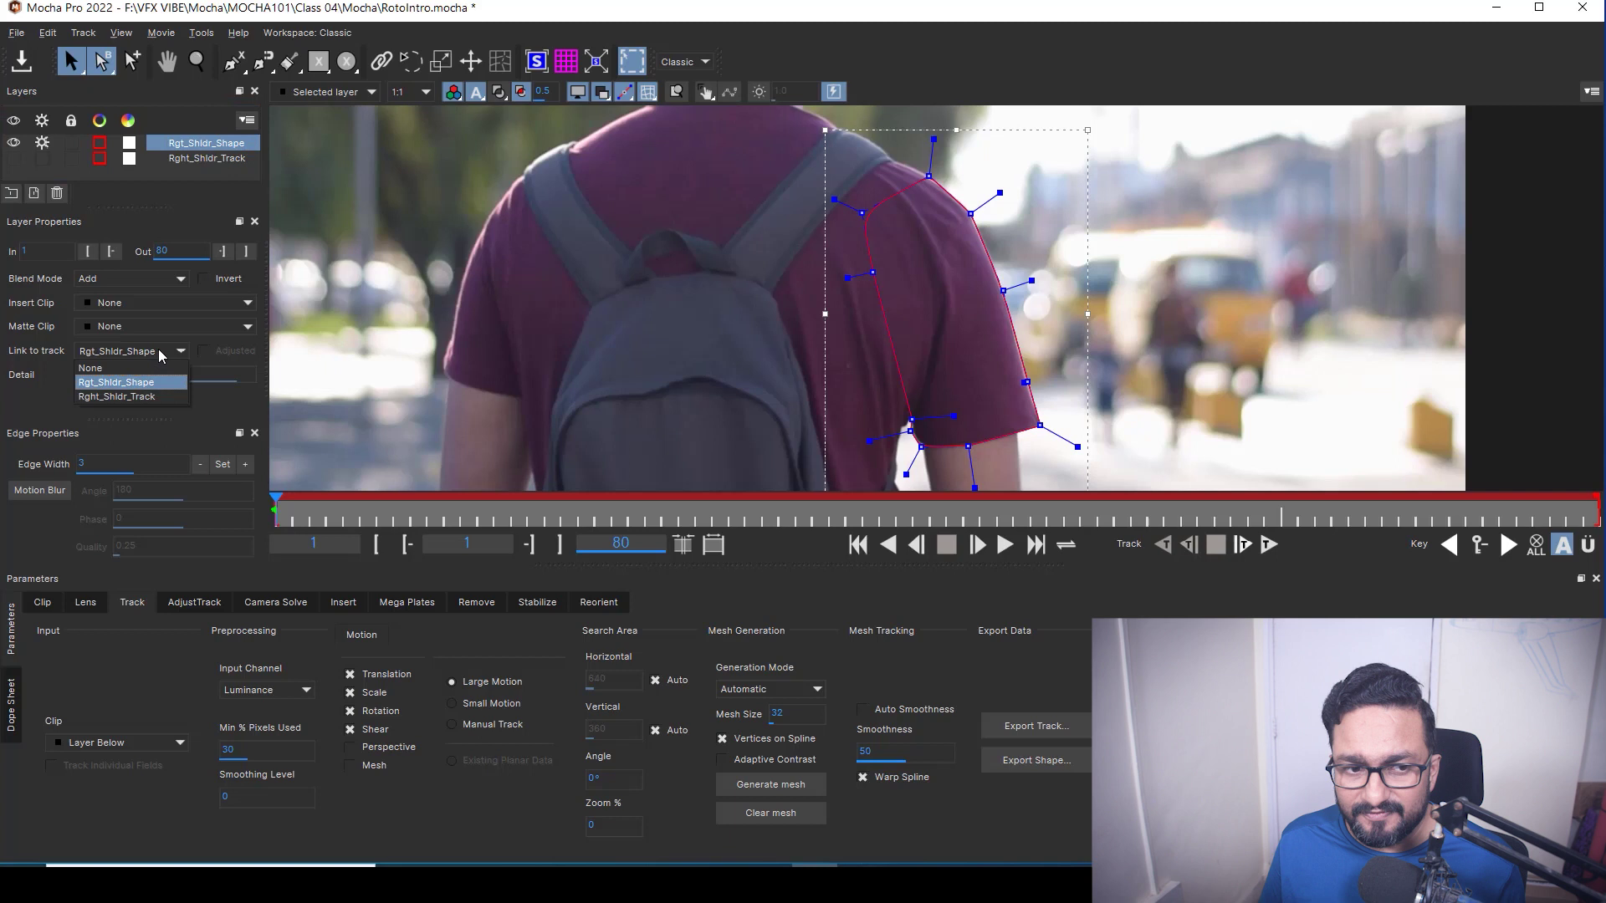
click(113, 397)
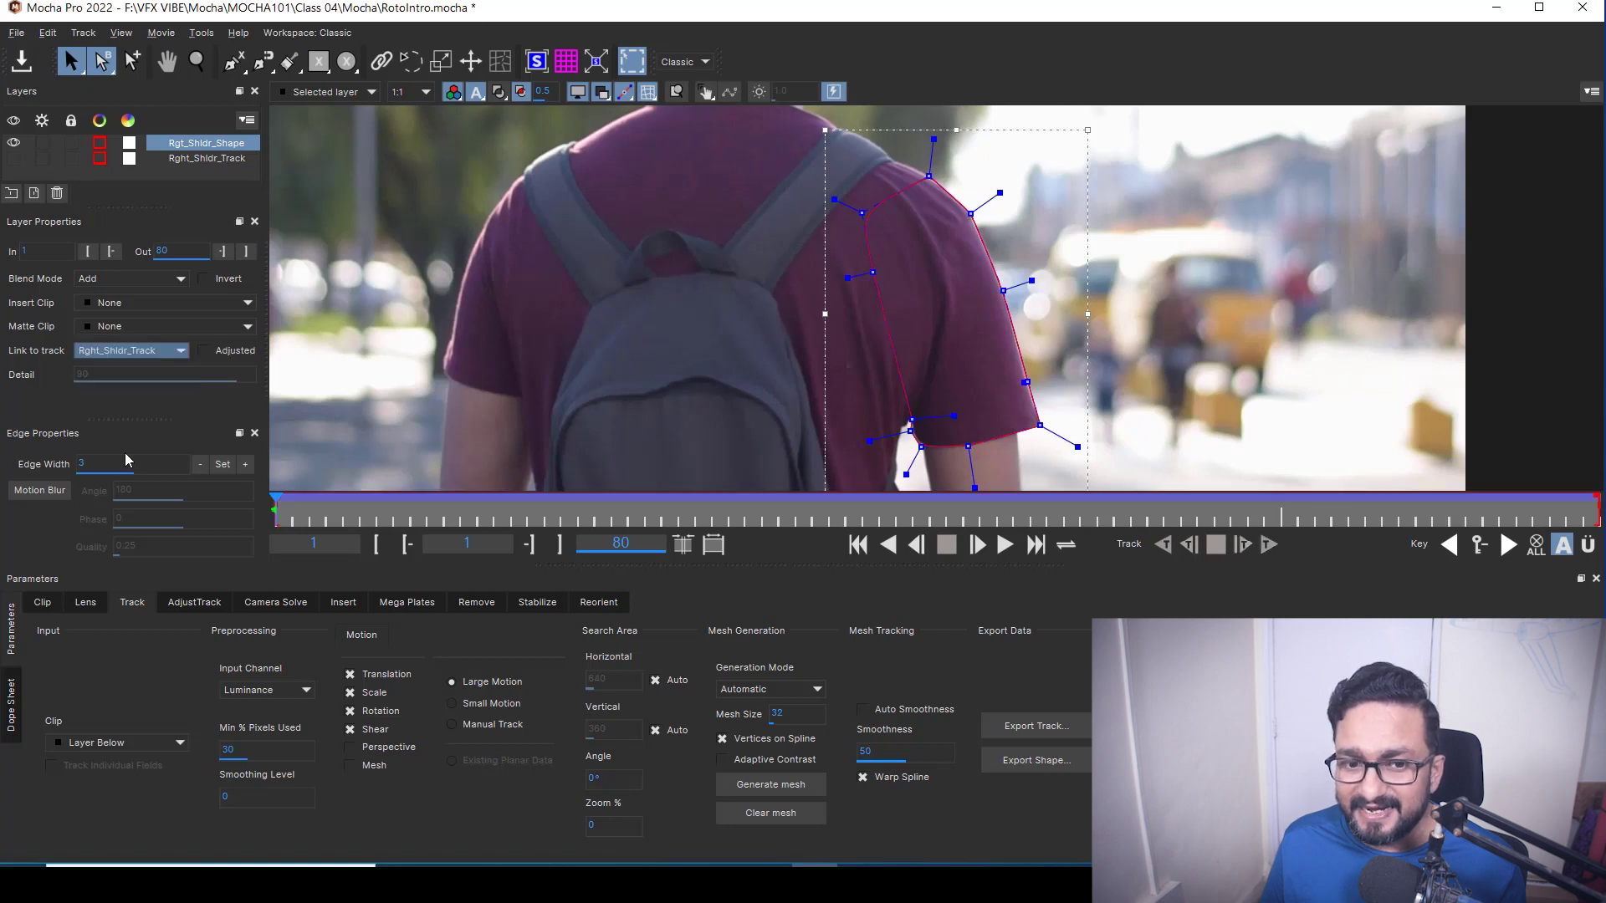
click(1007, 545)
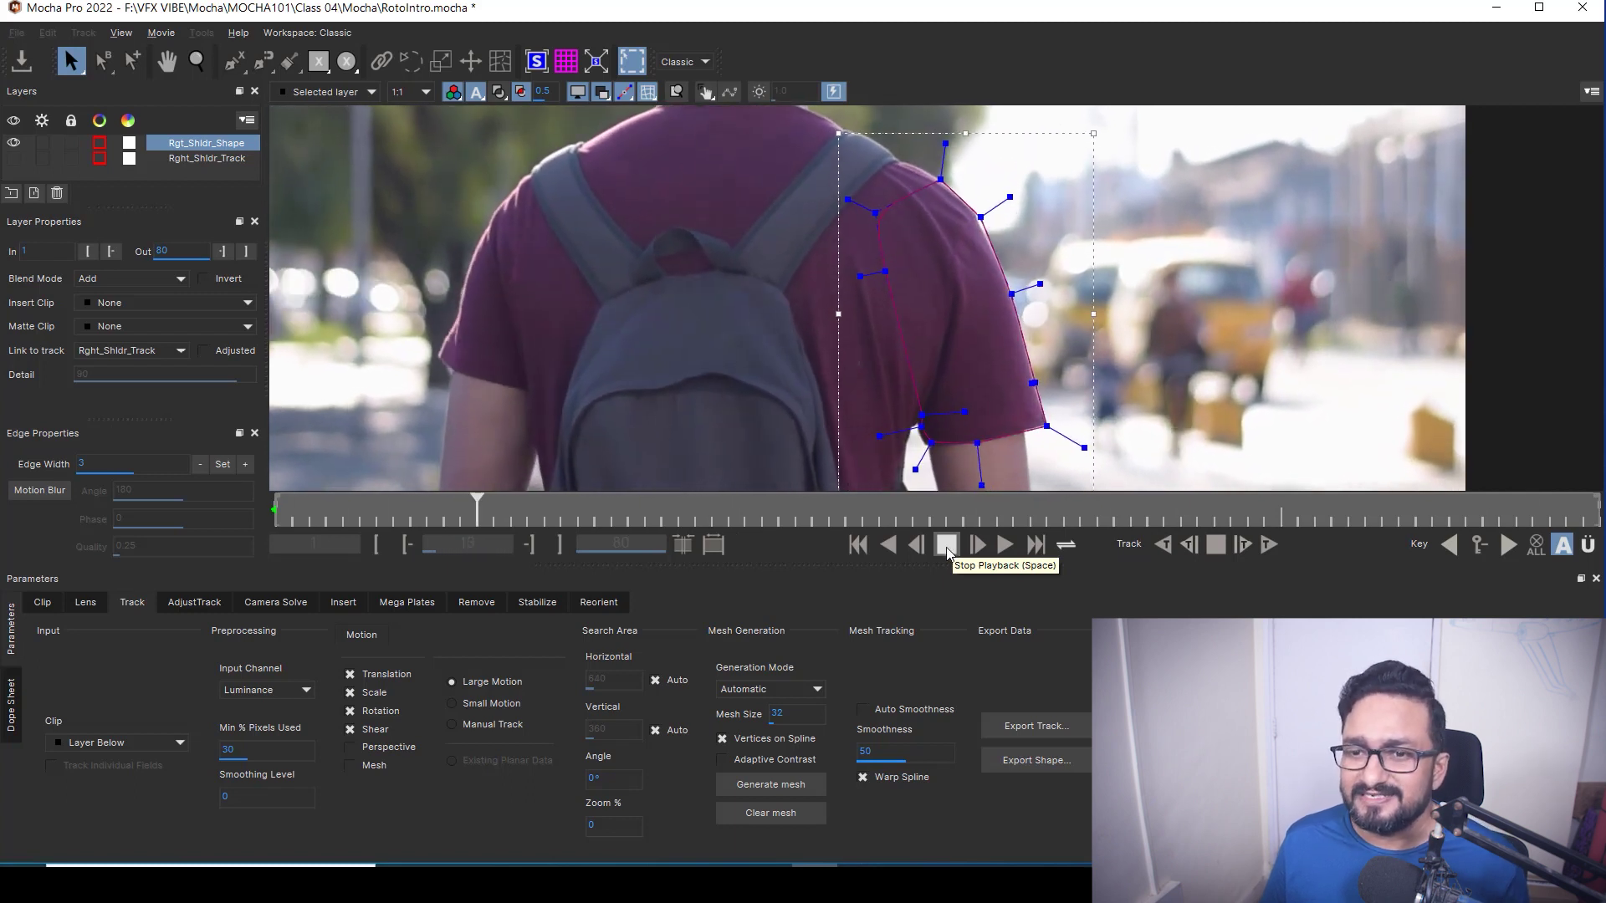
click(947, 545)
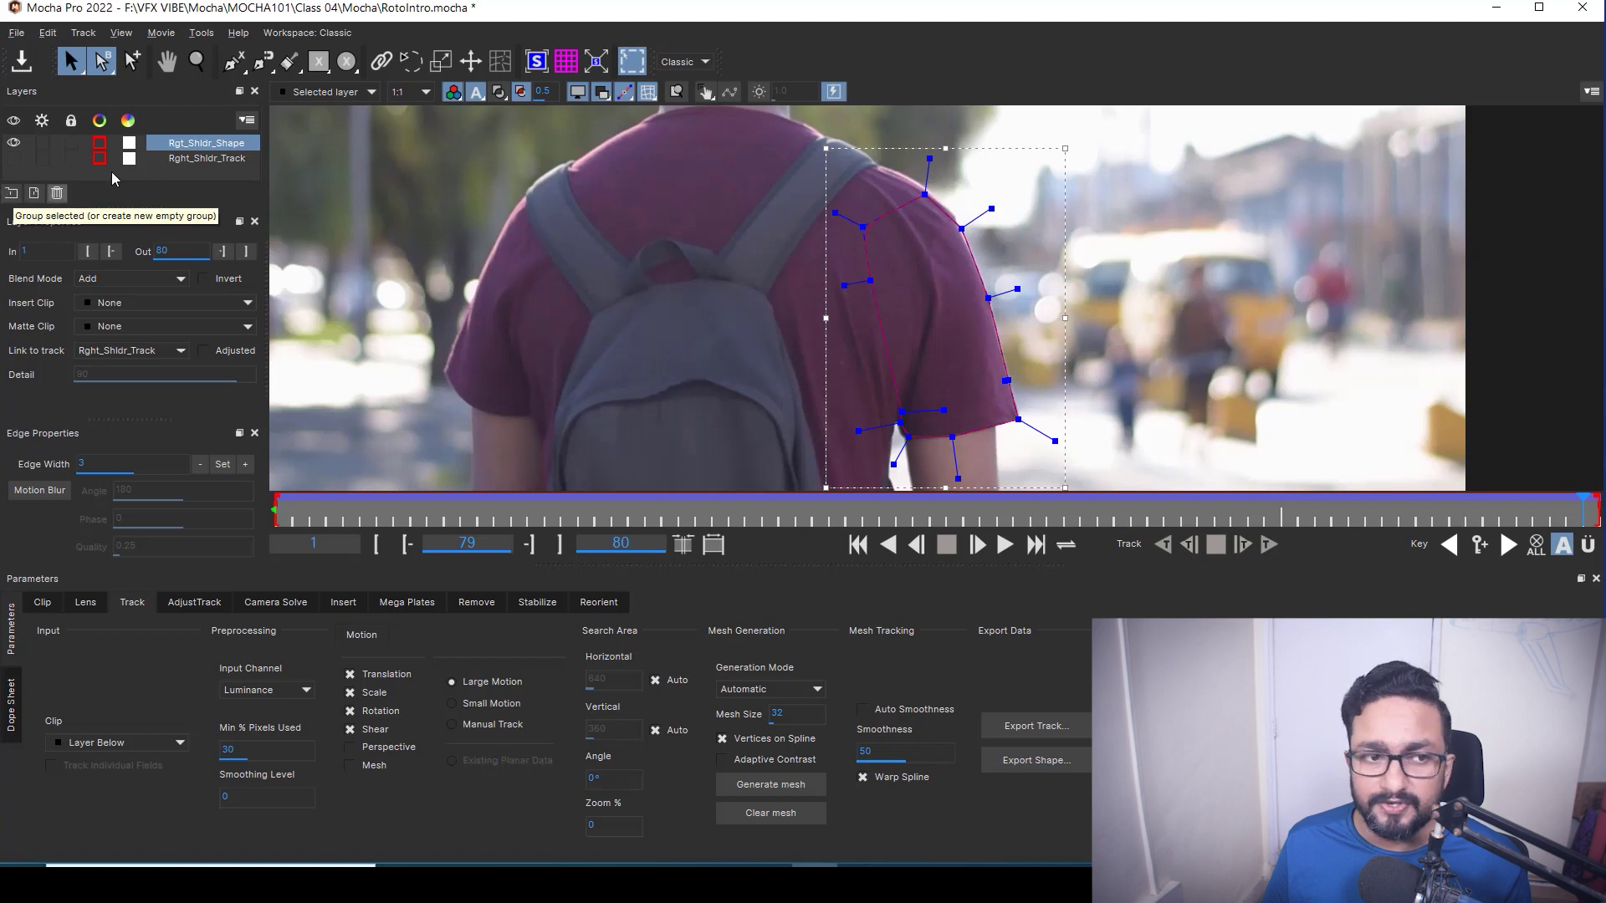
Step: Put the Rght_Shldr_Track layer into a new layer group named AllTrackData
click(174, 174)
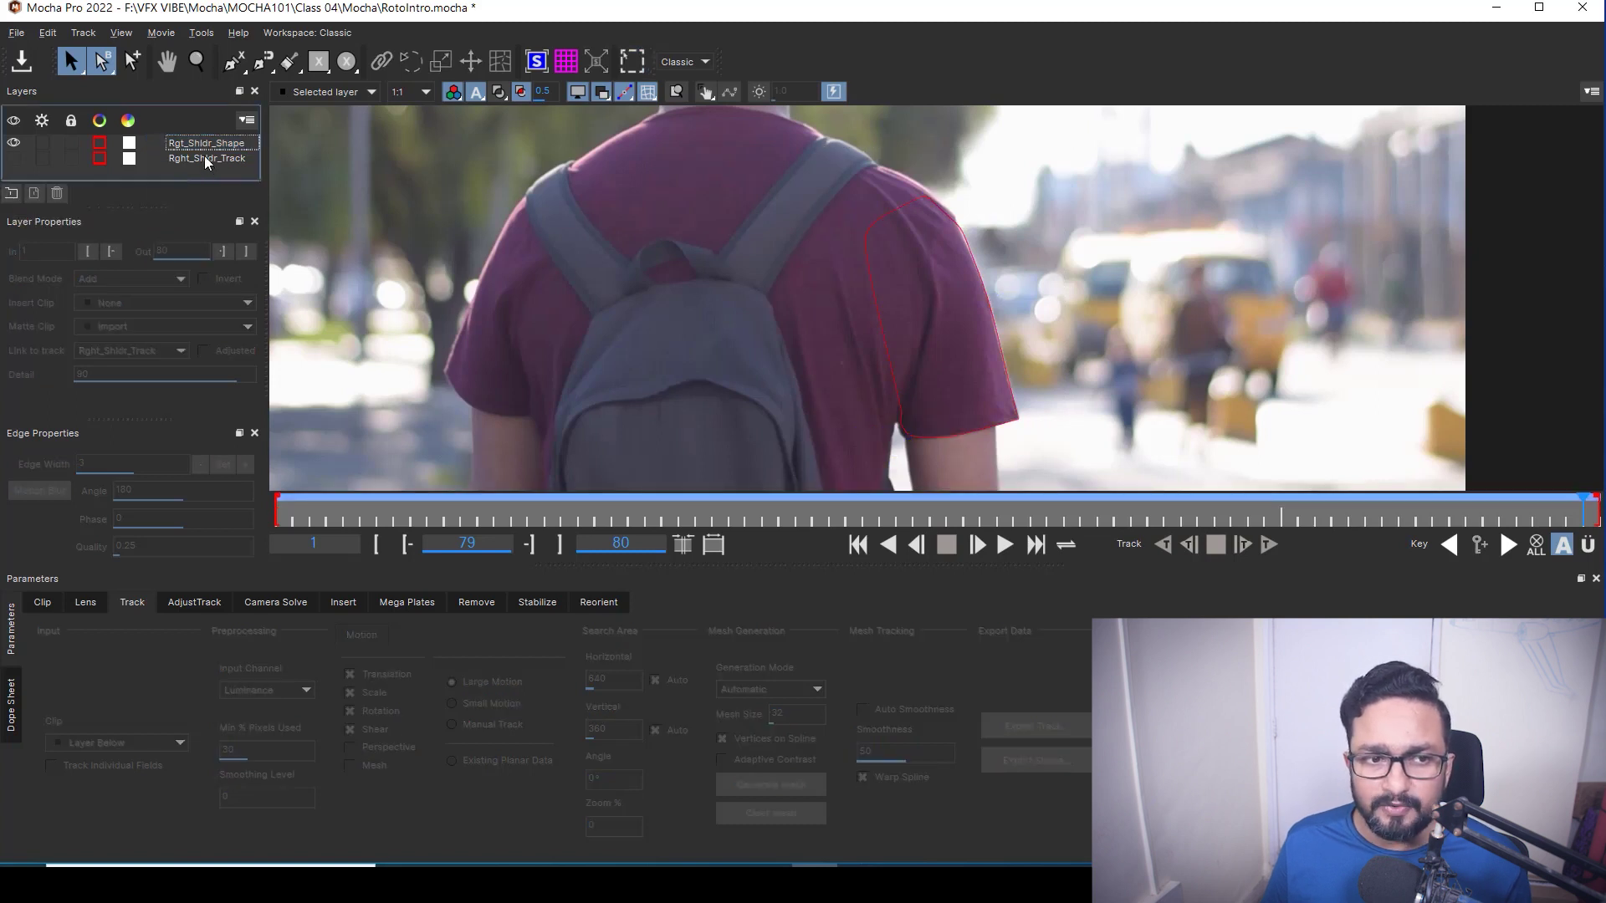
click(204, 157)
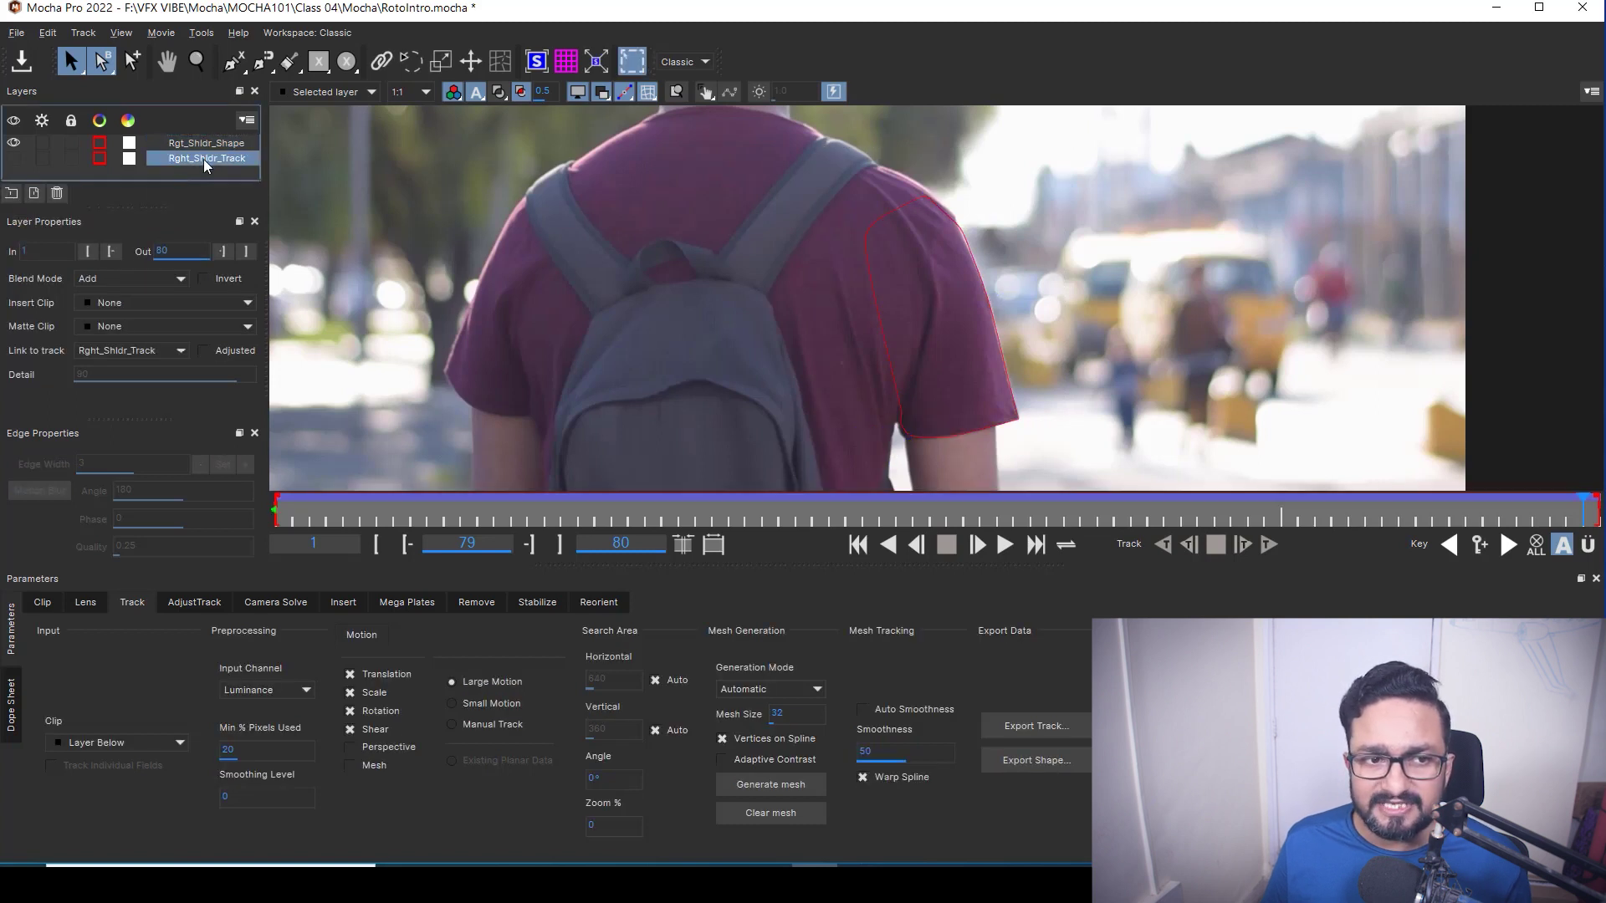
click(11, 193)
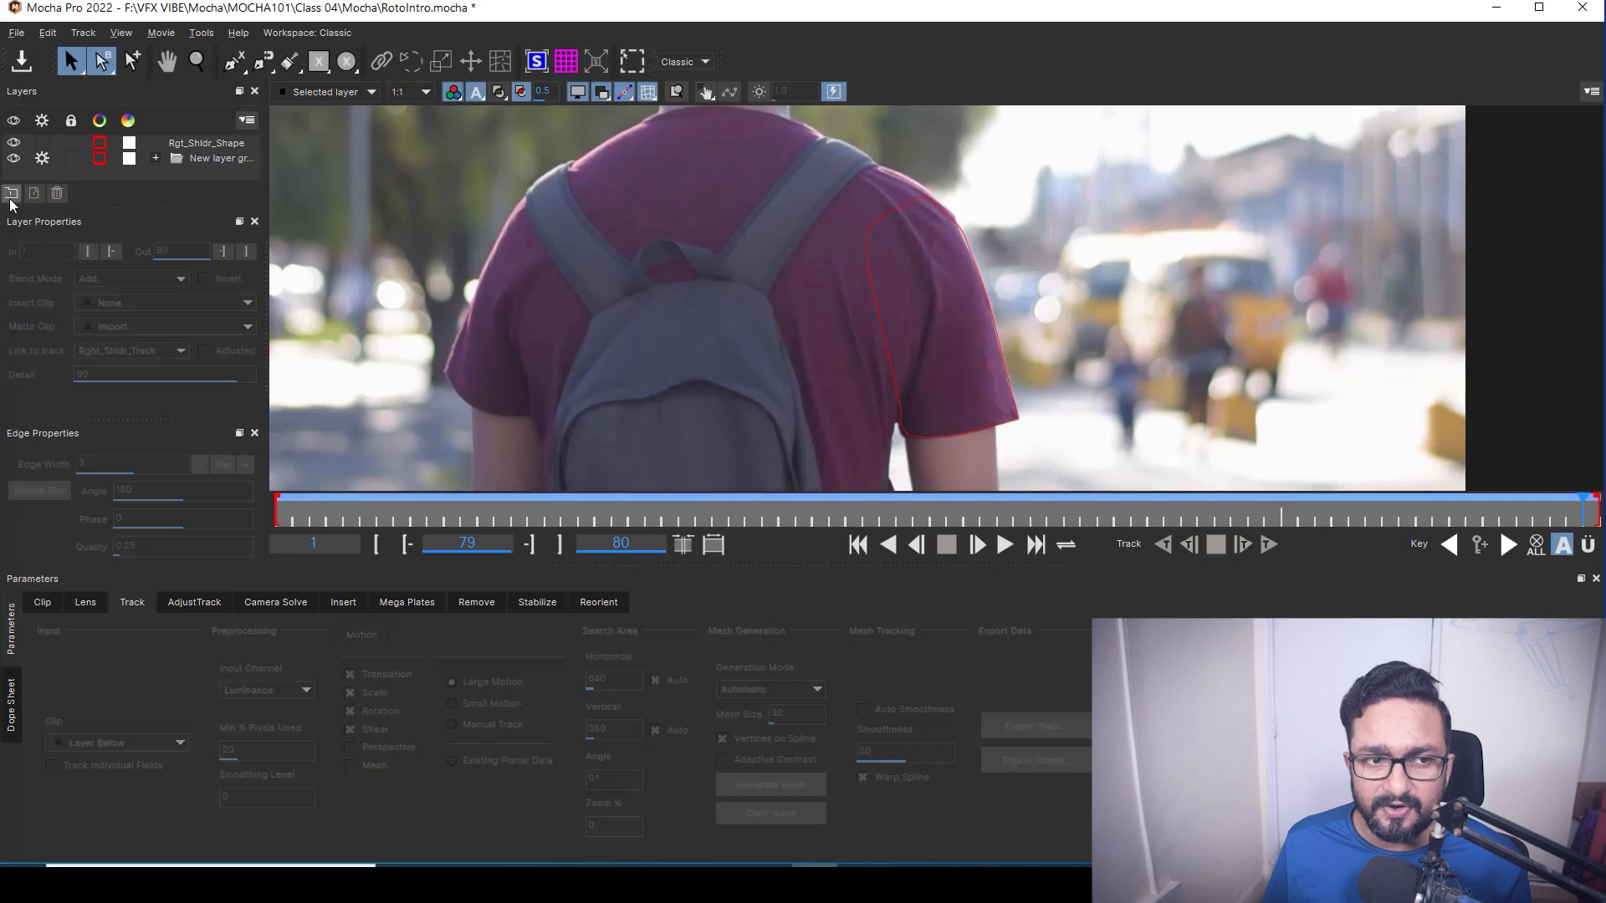
click(228, 159)
double_click(224, 159)
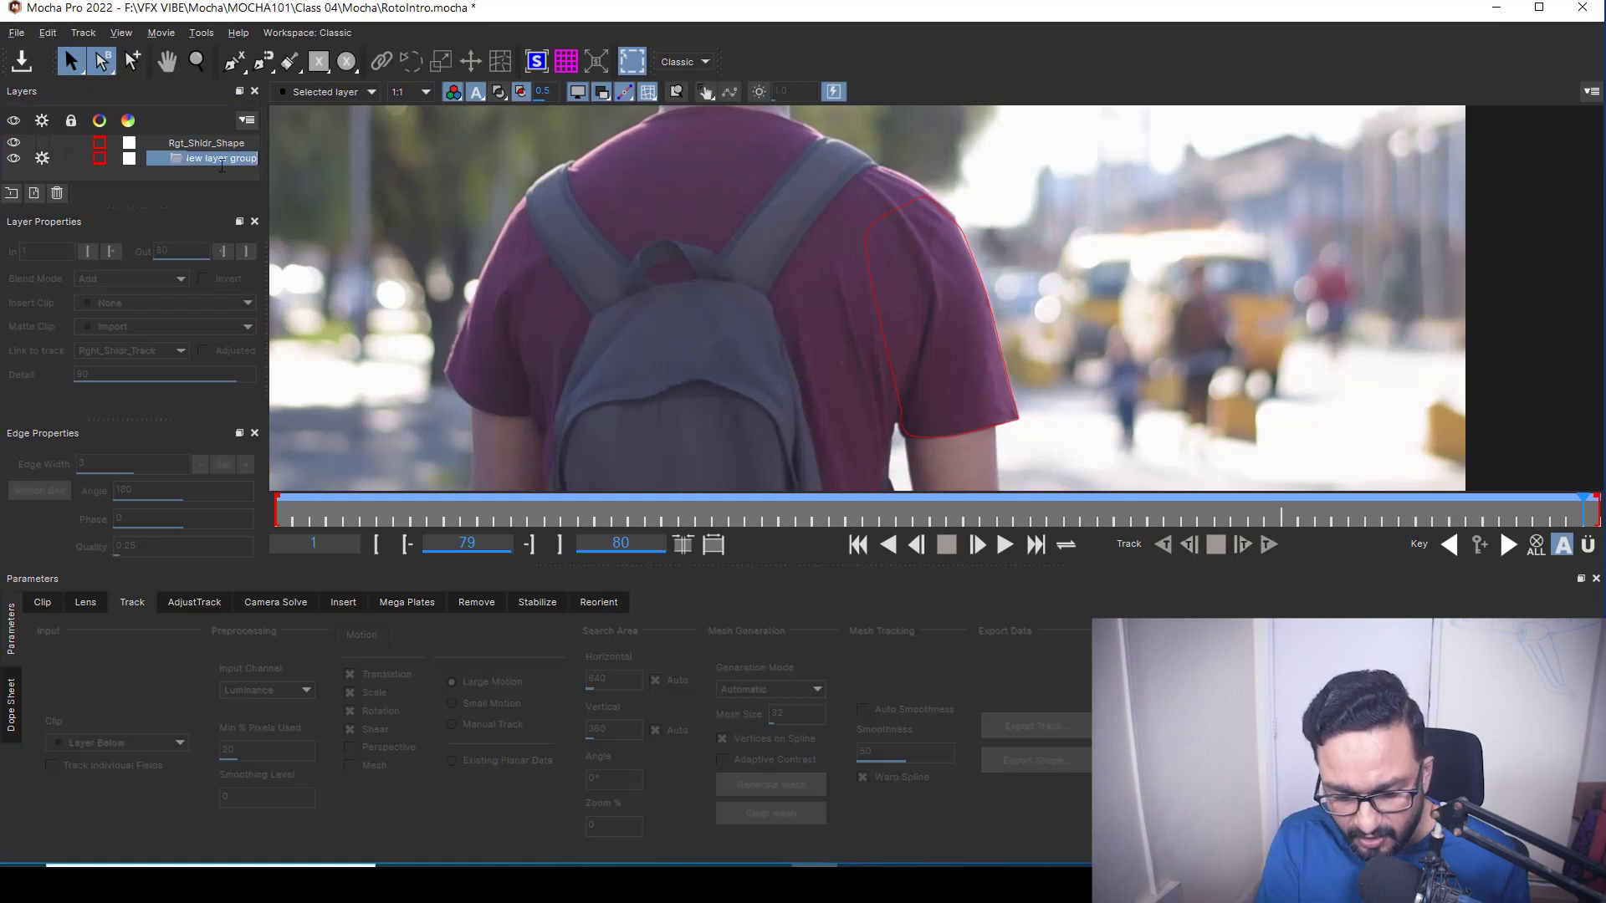
text(AllTrackData)
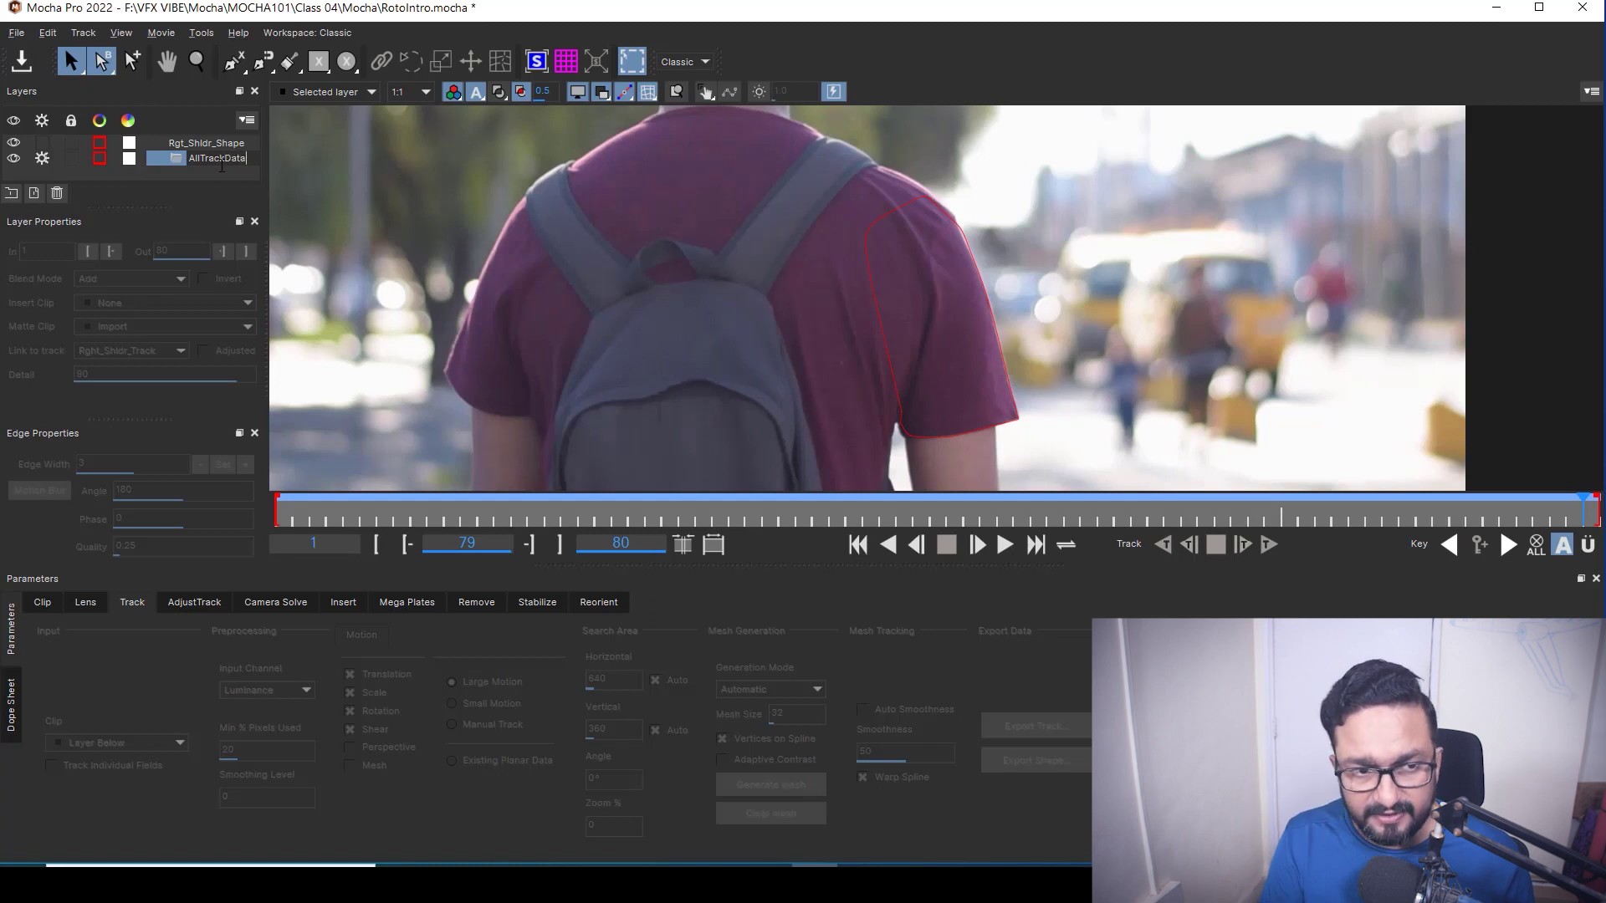
key(Return)
click(174, 162)
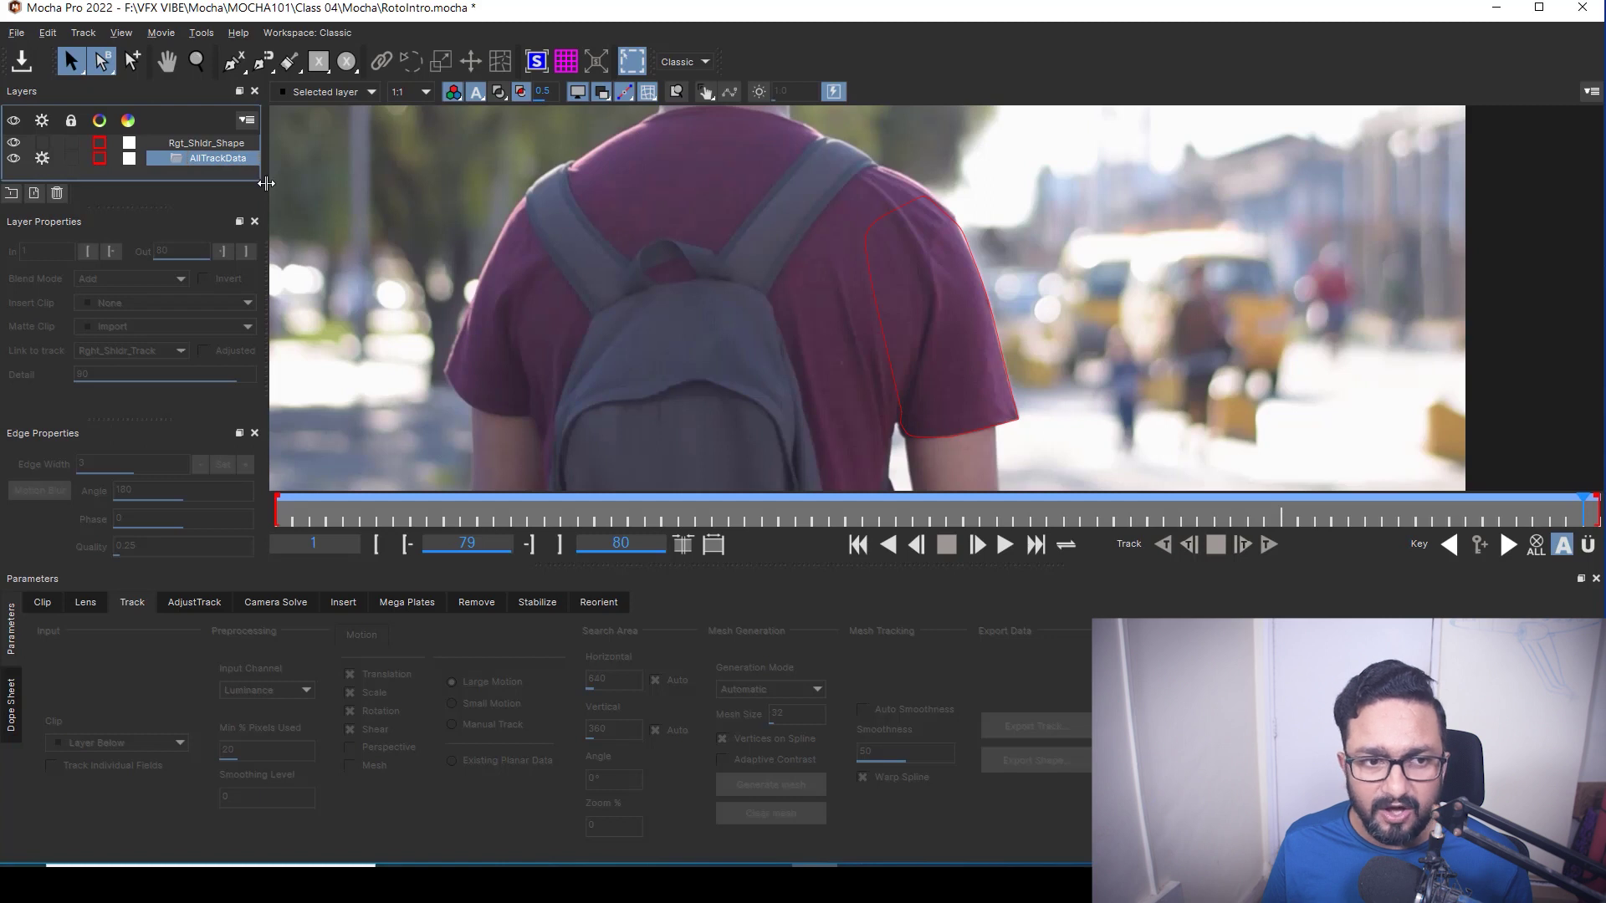
Step: Check the contents of the AllTrackData group, collapse it, and turn off the group's visibility and processing
click(197, 145)
click(154, 159)
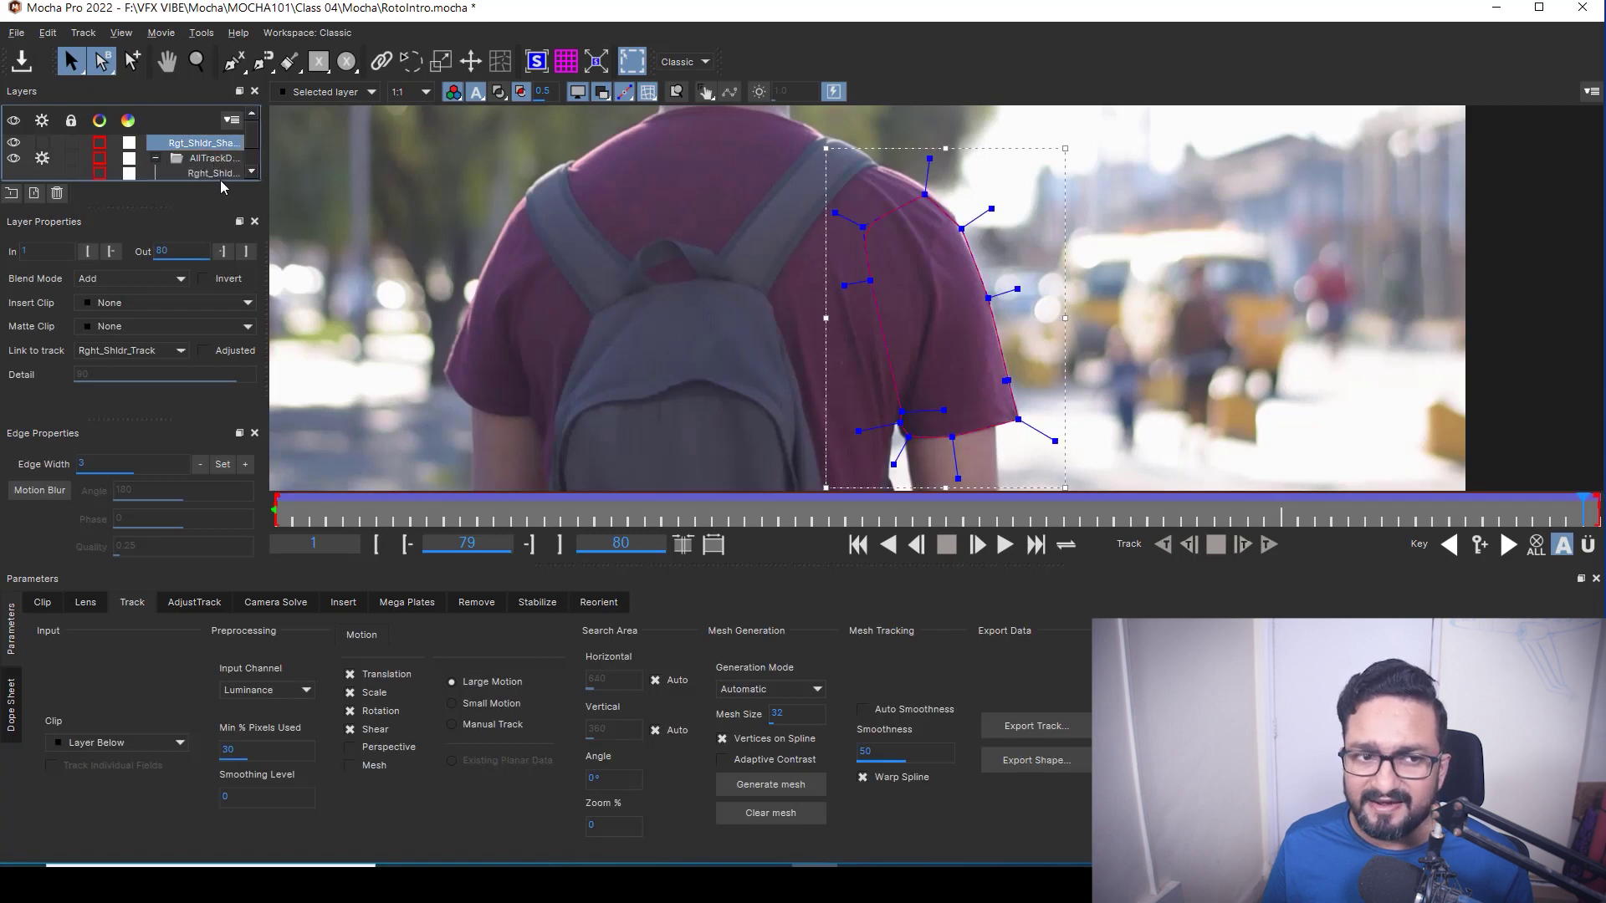
click(155, 158)
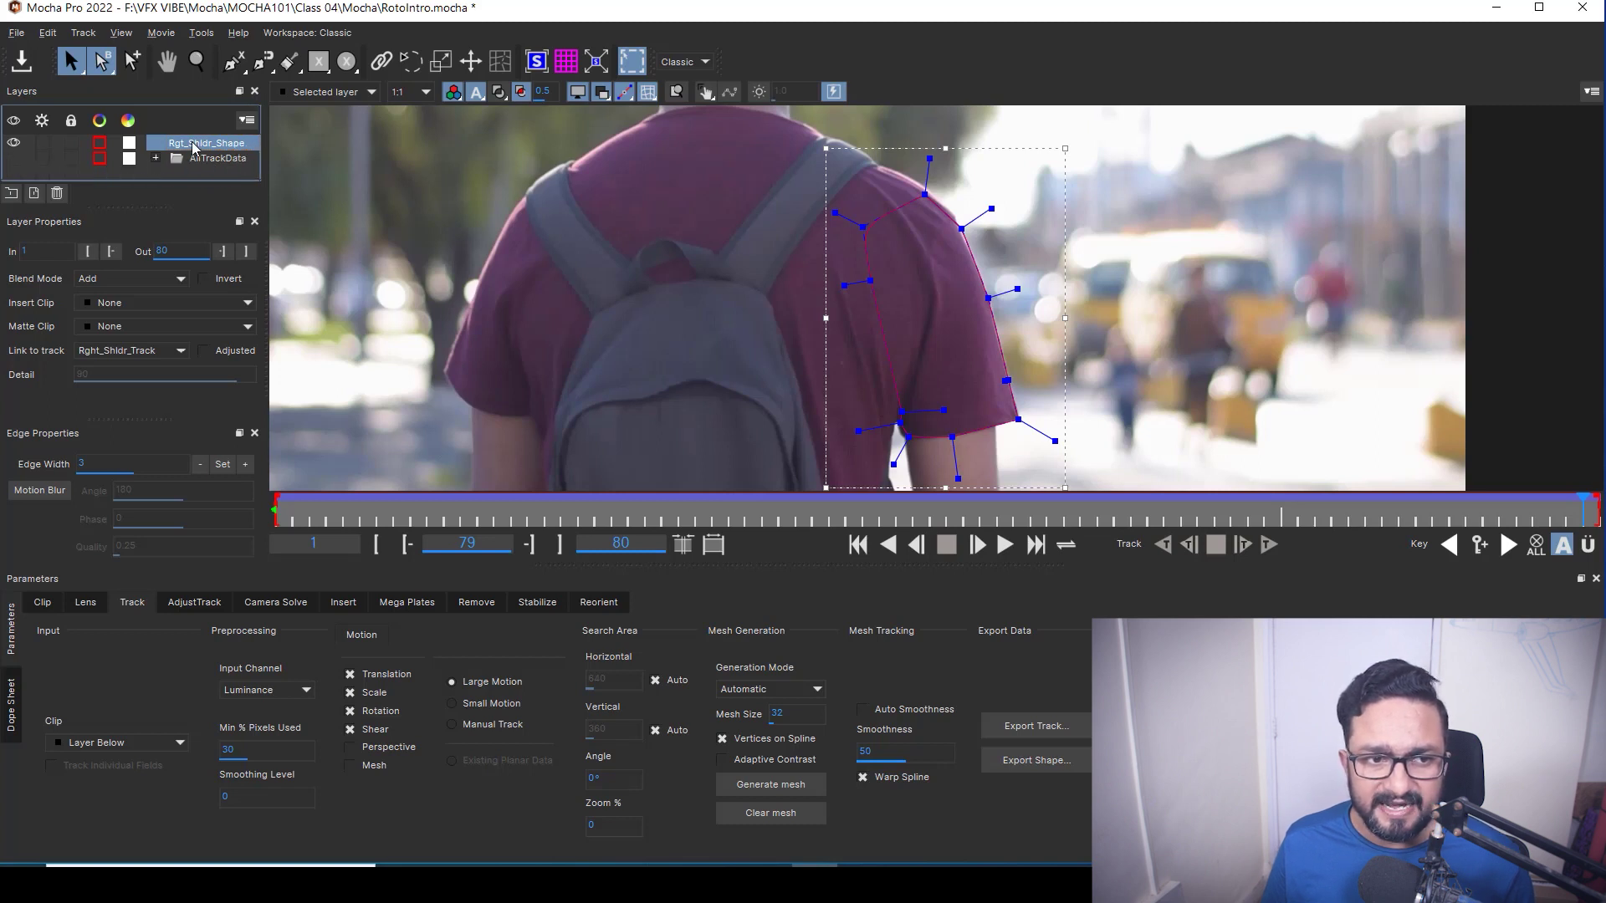
Step: Put the Rgt_Shldr_Shape layer into a new layer group named AllShapeData
click(11, 193)
double_click(218, 144)
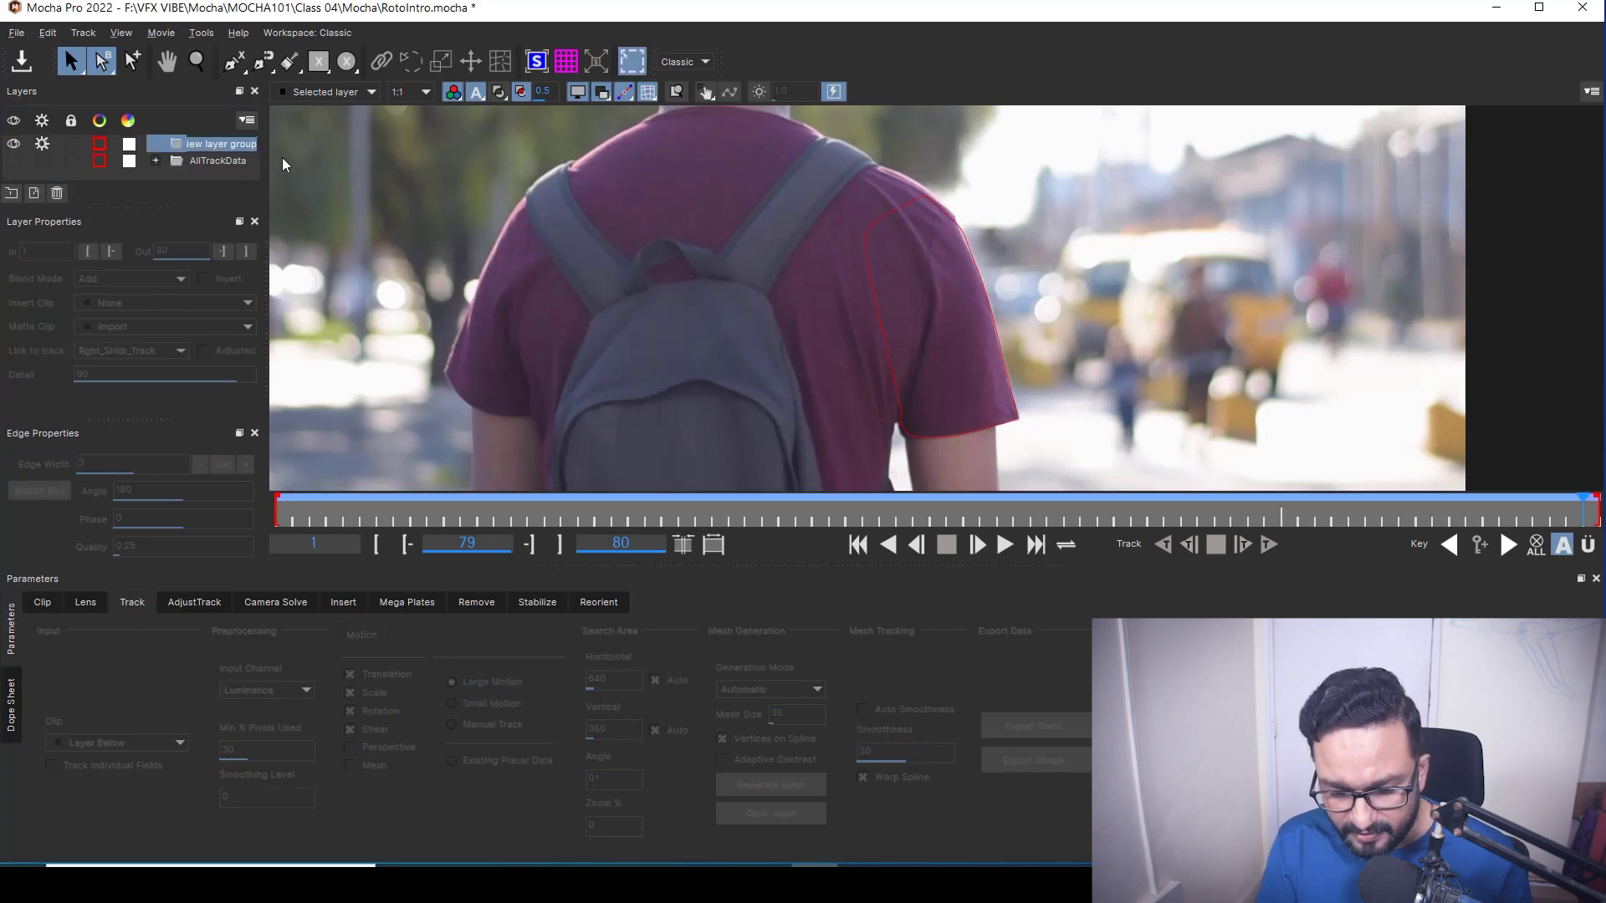
text(AllShapeData)
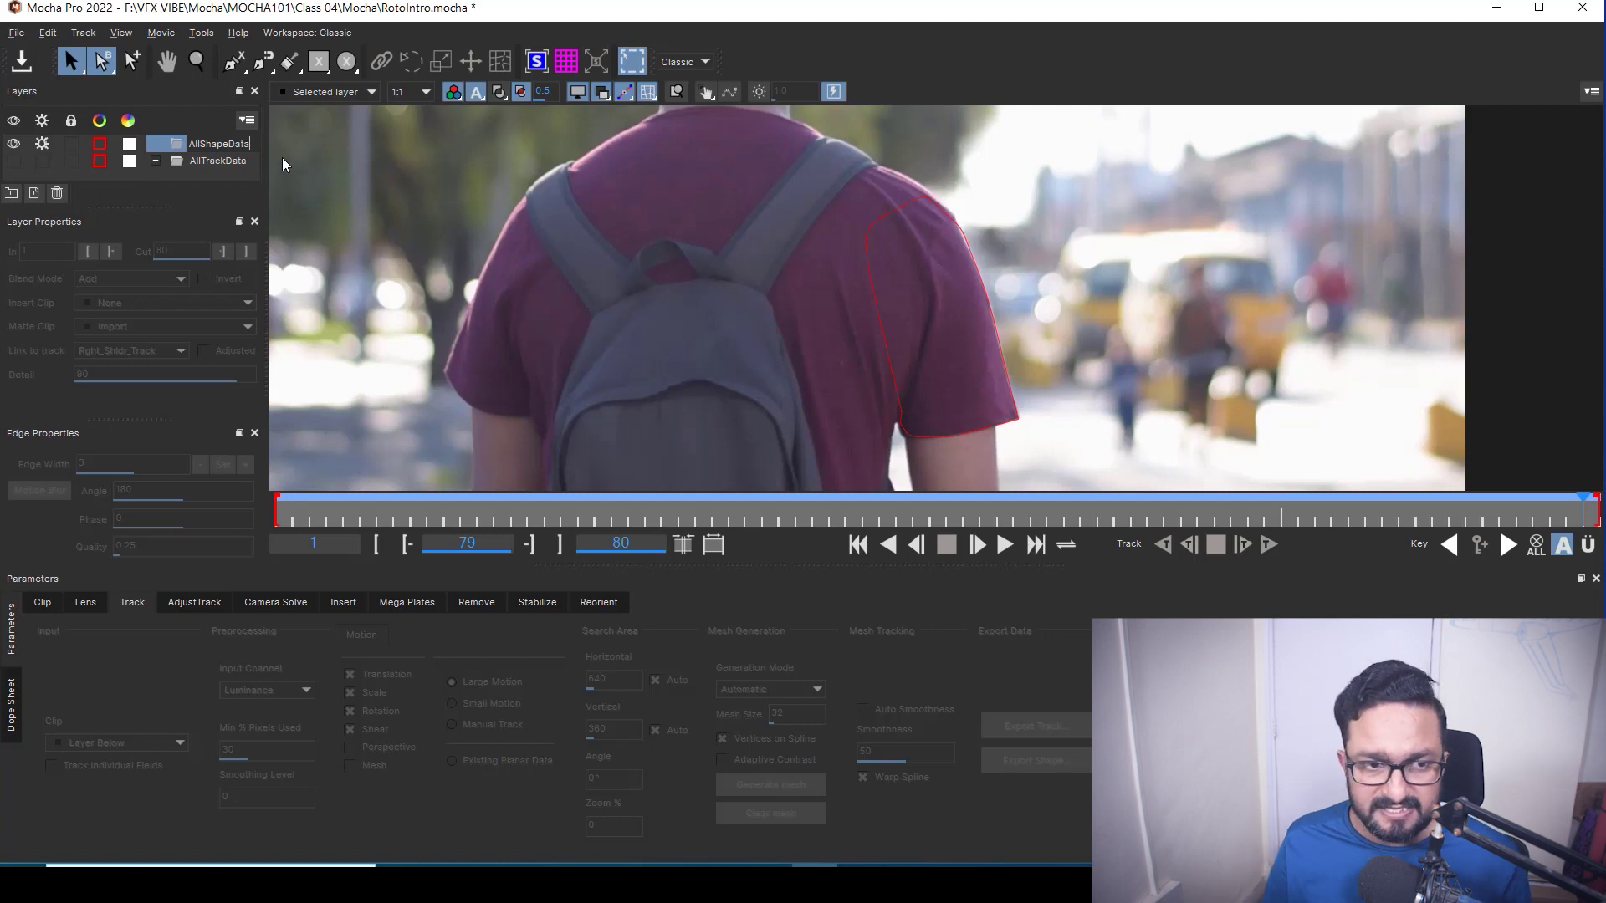
click(176, 146)
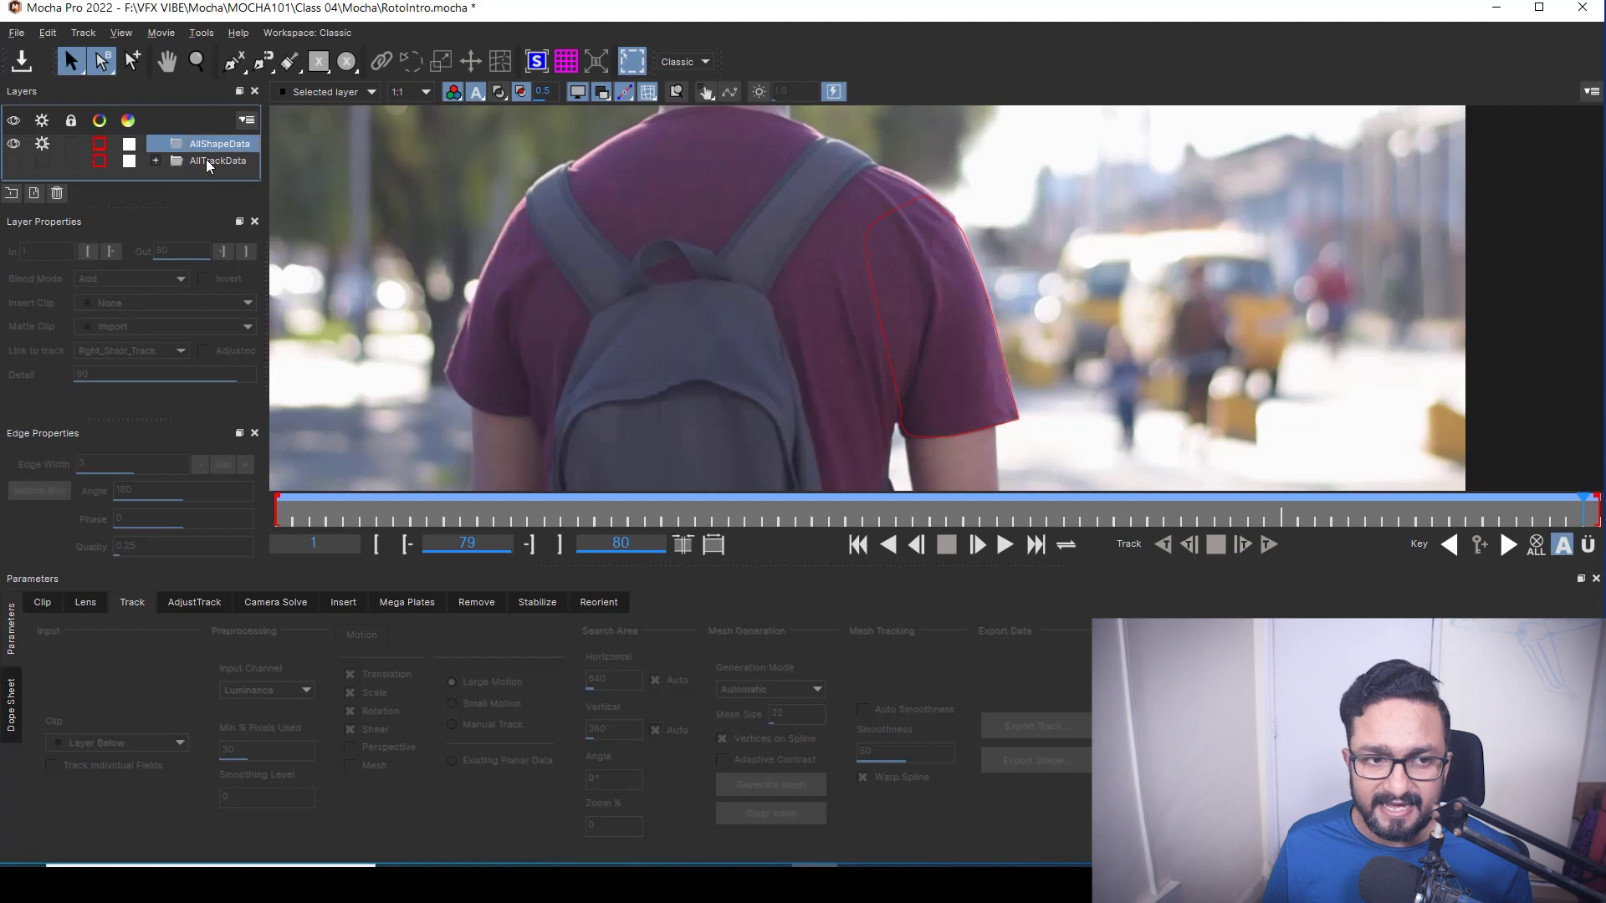
Step: Expand the AllShapeData group and select the Rgt_Shldr_Shape layer inside it
click(206, 161)
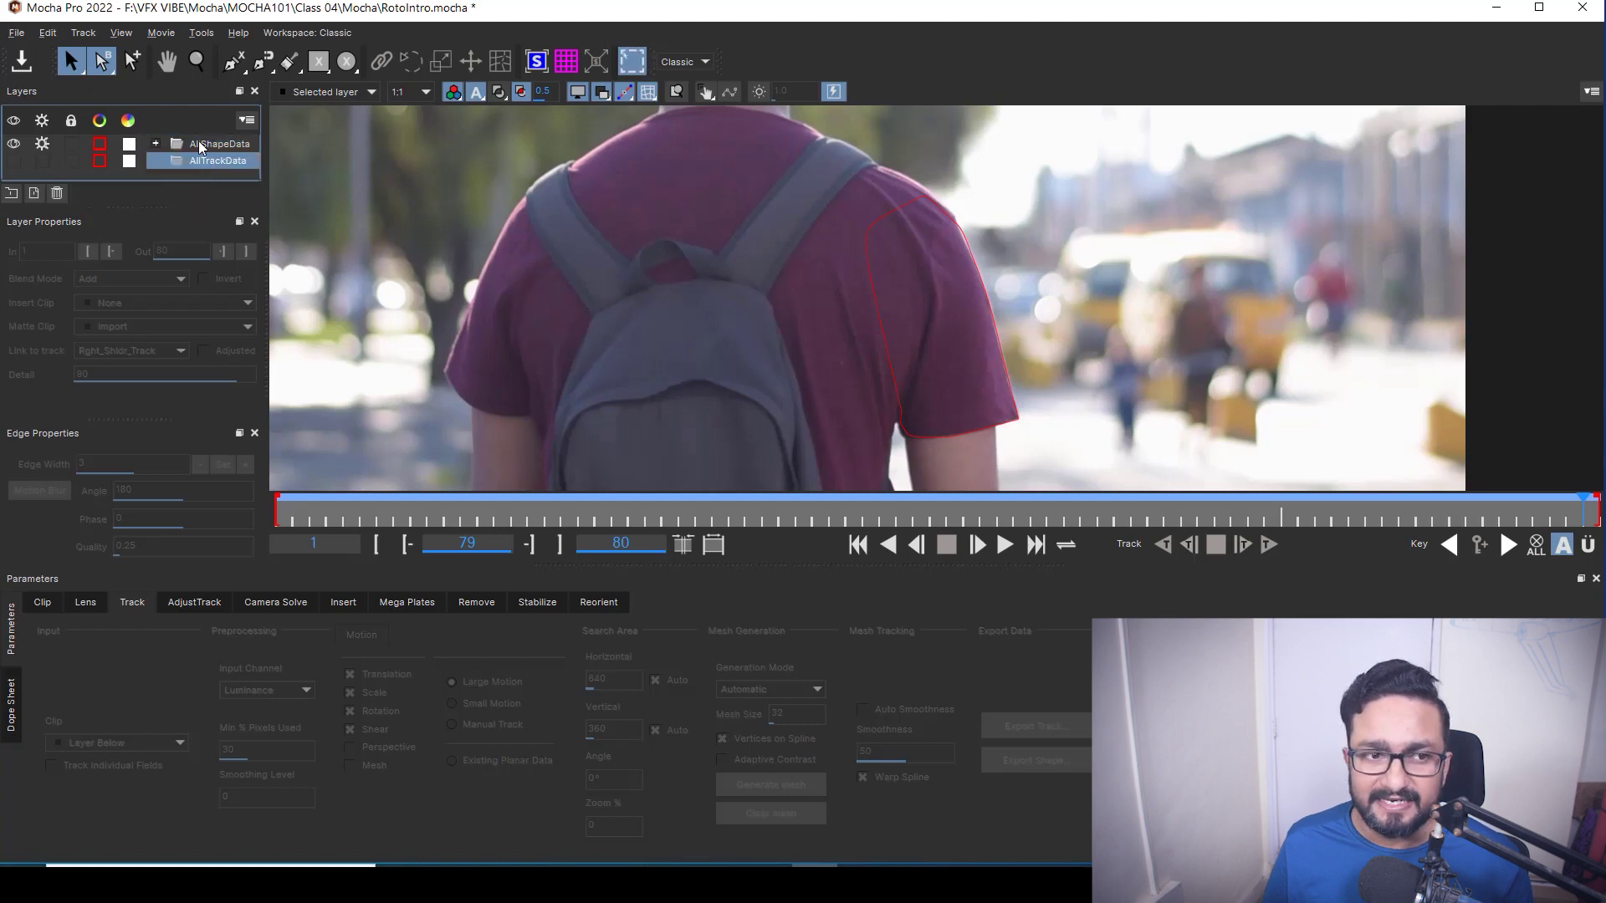
click(156, 143)
click(201, 166)
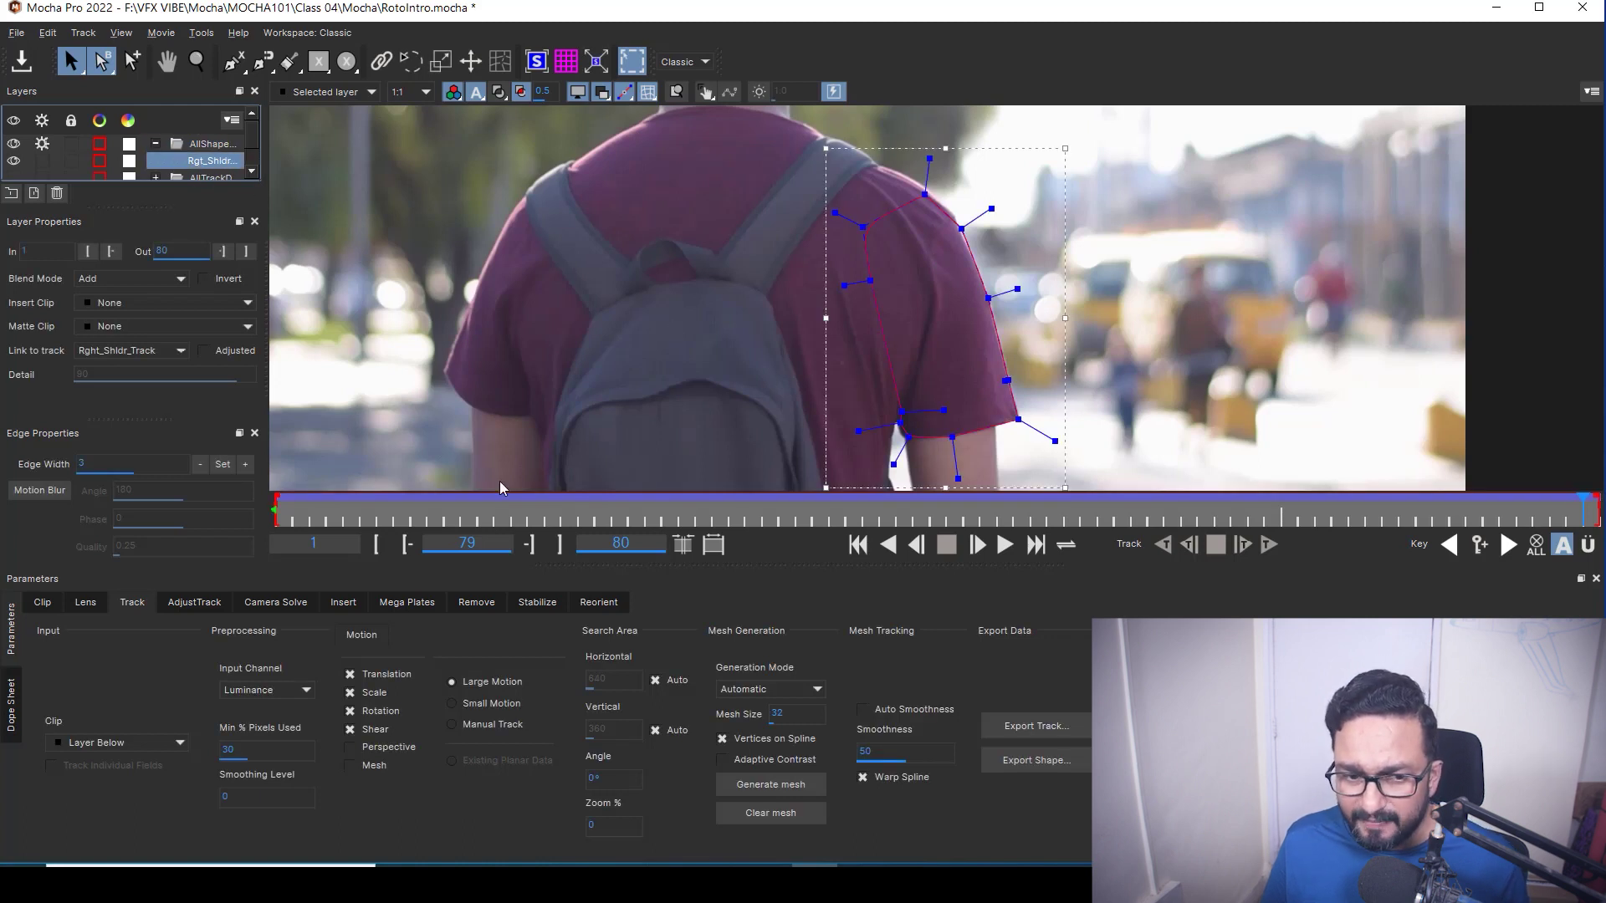
Step: Correct the Rgt_Shldr_Shape points along the shoulder and sleeve at frames 19 and 20
mouse_move(281, 508)
mouse_down()
mouse_move(410, 508)
mouse_move(243, 510)
mouse_up()
mouse_move(585, 514)
mouse_down()
mouse_move(417, 526)
mouse_move(769, 542)
mouse_move(577, 526)
mouse_up()
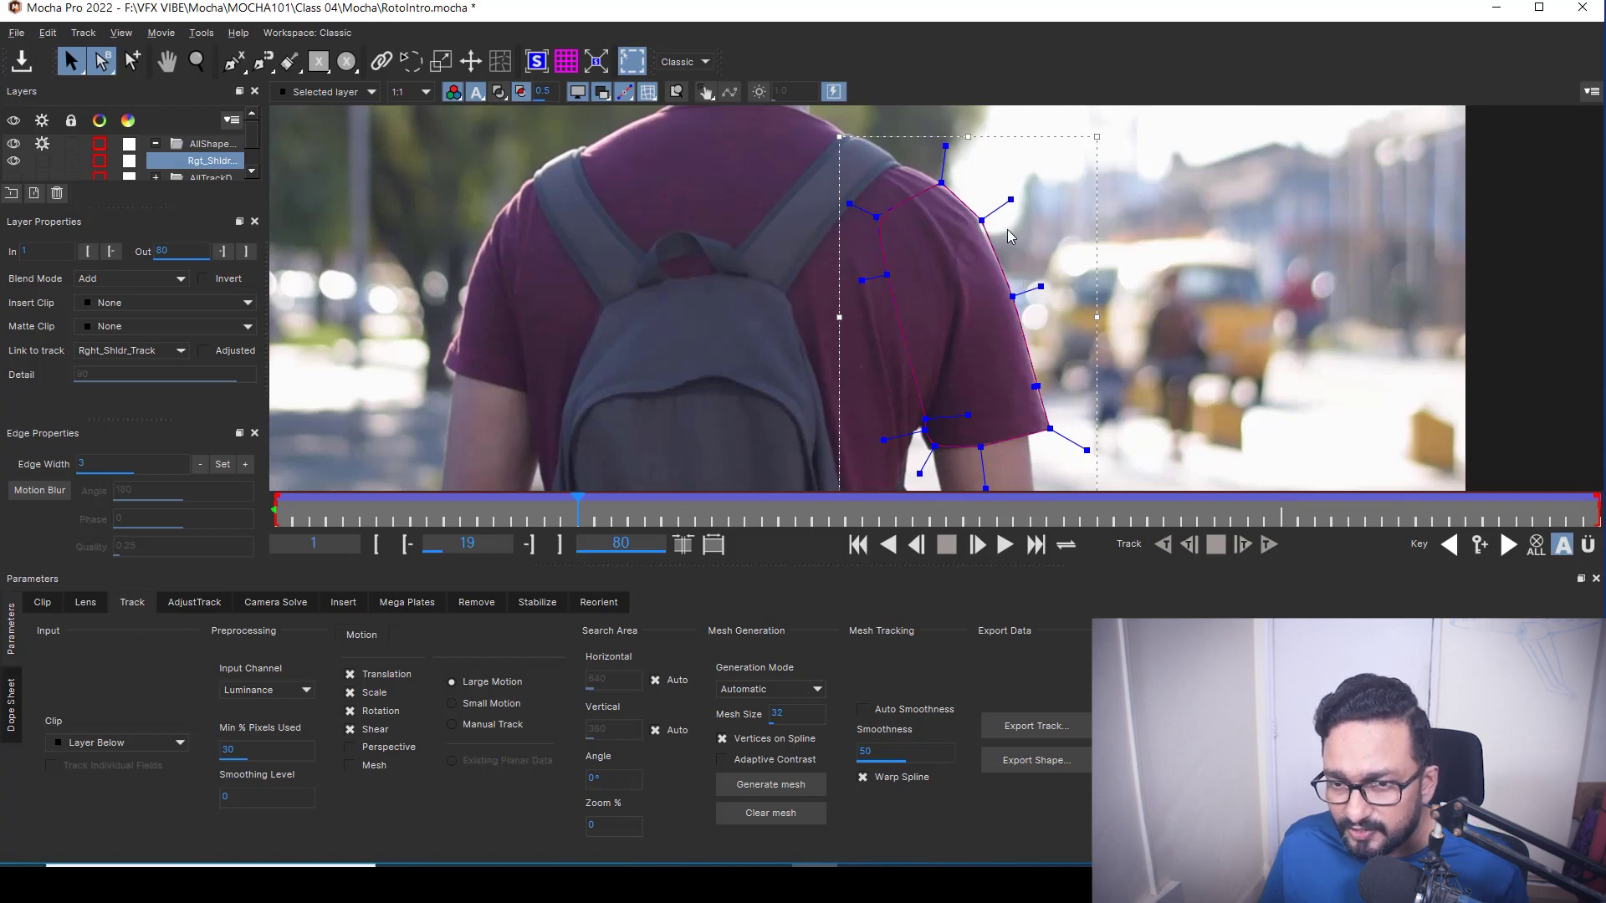
key(z)
drag(1026, 234, 884, 209)
key(s)
key(x)
drag(972, 271, 906, 52)
drag(995, 456, 950, 117)
drag(571, 439, 728, 281)
drag(752, 364, 757, 361)
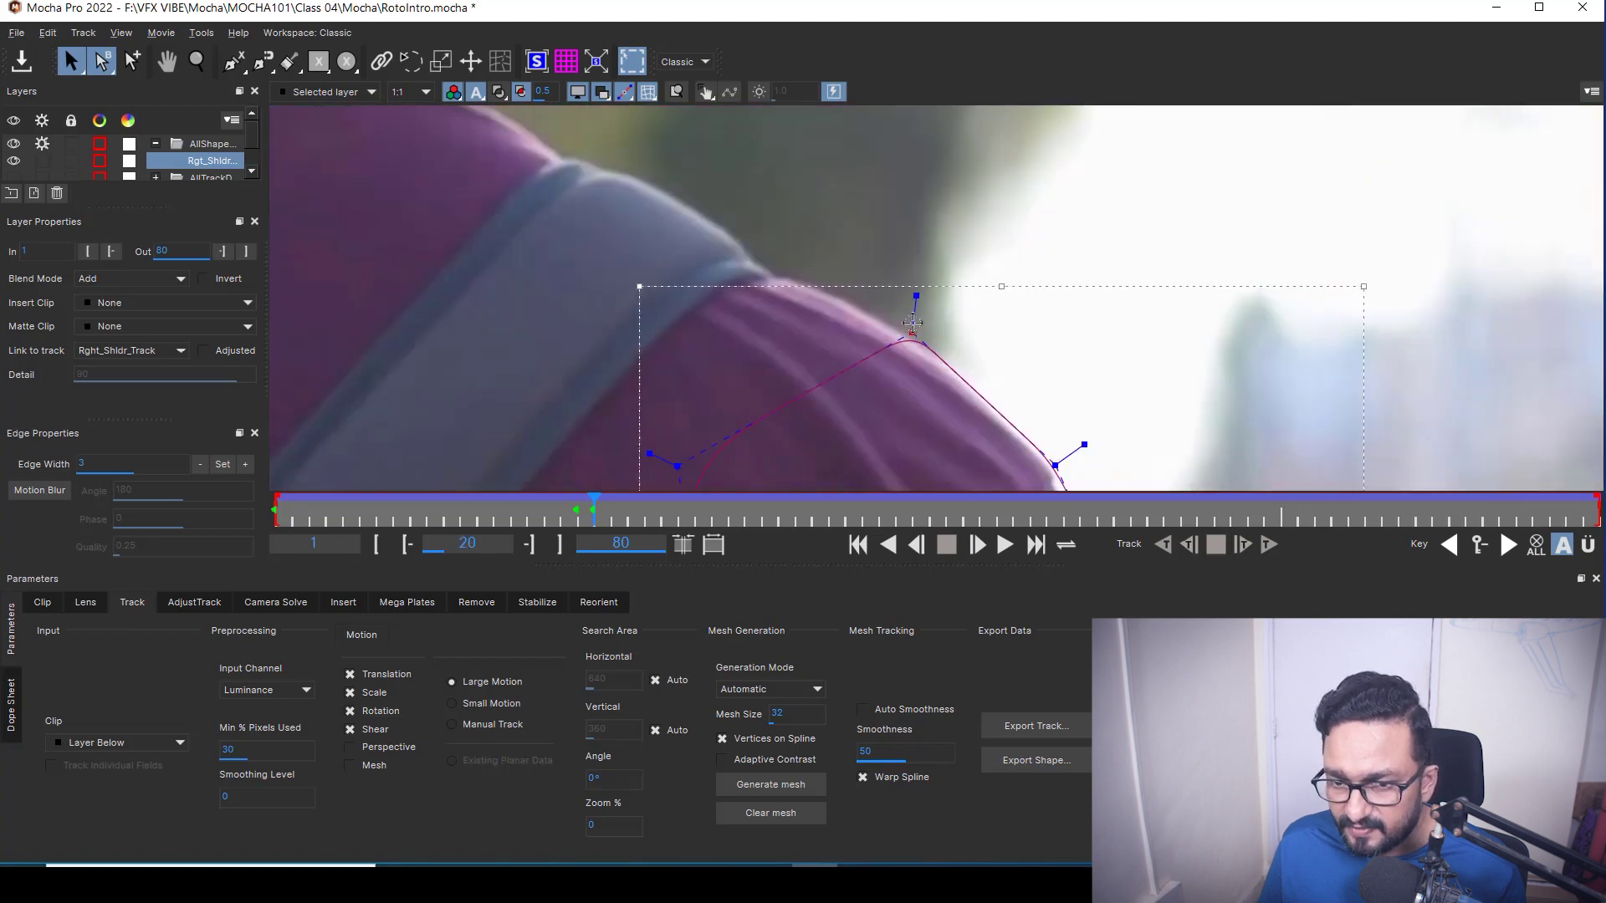
key(x)
Step: Refit the Rgt_Shldr_Shape points to the sleeve and shoulder edges at frame 42
click(963, 507)
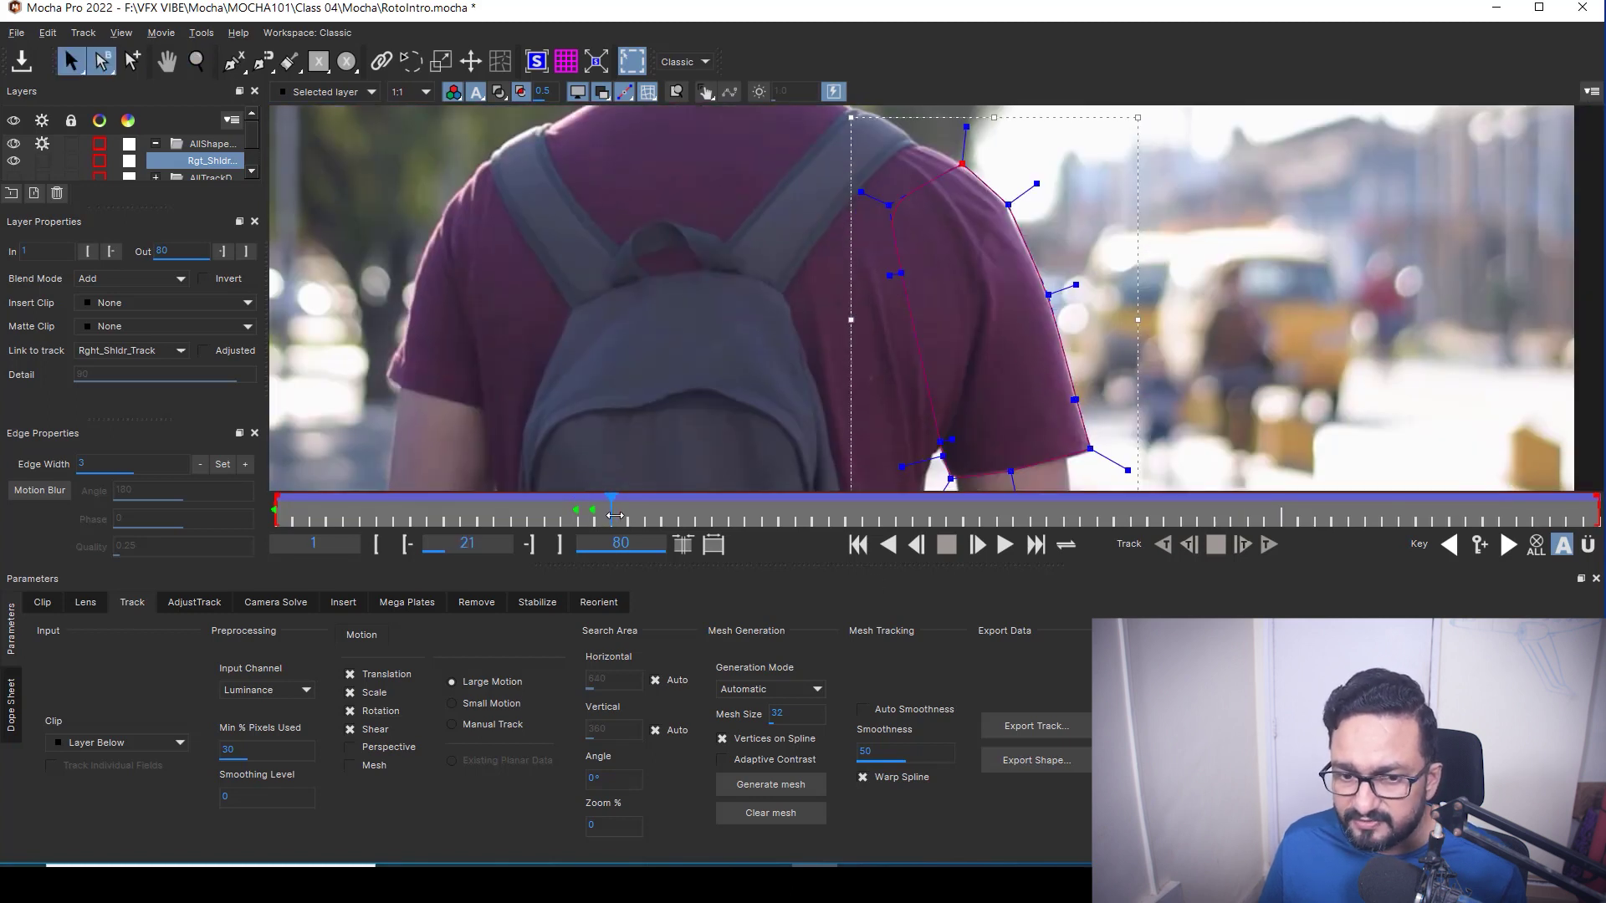
scroll(1062, 377, up, 3)
key(x)
drag(954, 401, 870, 279)
key(x)
drag(837, 243, 871, 448)
drag(771, 192, 856, 633)
drag(767, 266, 770, 301)
drag(627, 179, 667, 108)
key(x)
key(x)
drag(635, 469, 841, 109)
click(816, 310)
key(x)
drag(962, 365, 887, 468)
Step: Refit the Rgt_Shldr_Shape points at the sleeve hem and top of the shoulder at frame 66
key(z)
drag(853, 510, 1365, 512)
key(z)
drag(1041, 426, 1112, 217)
drag(703, 338, 703, 324)
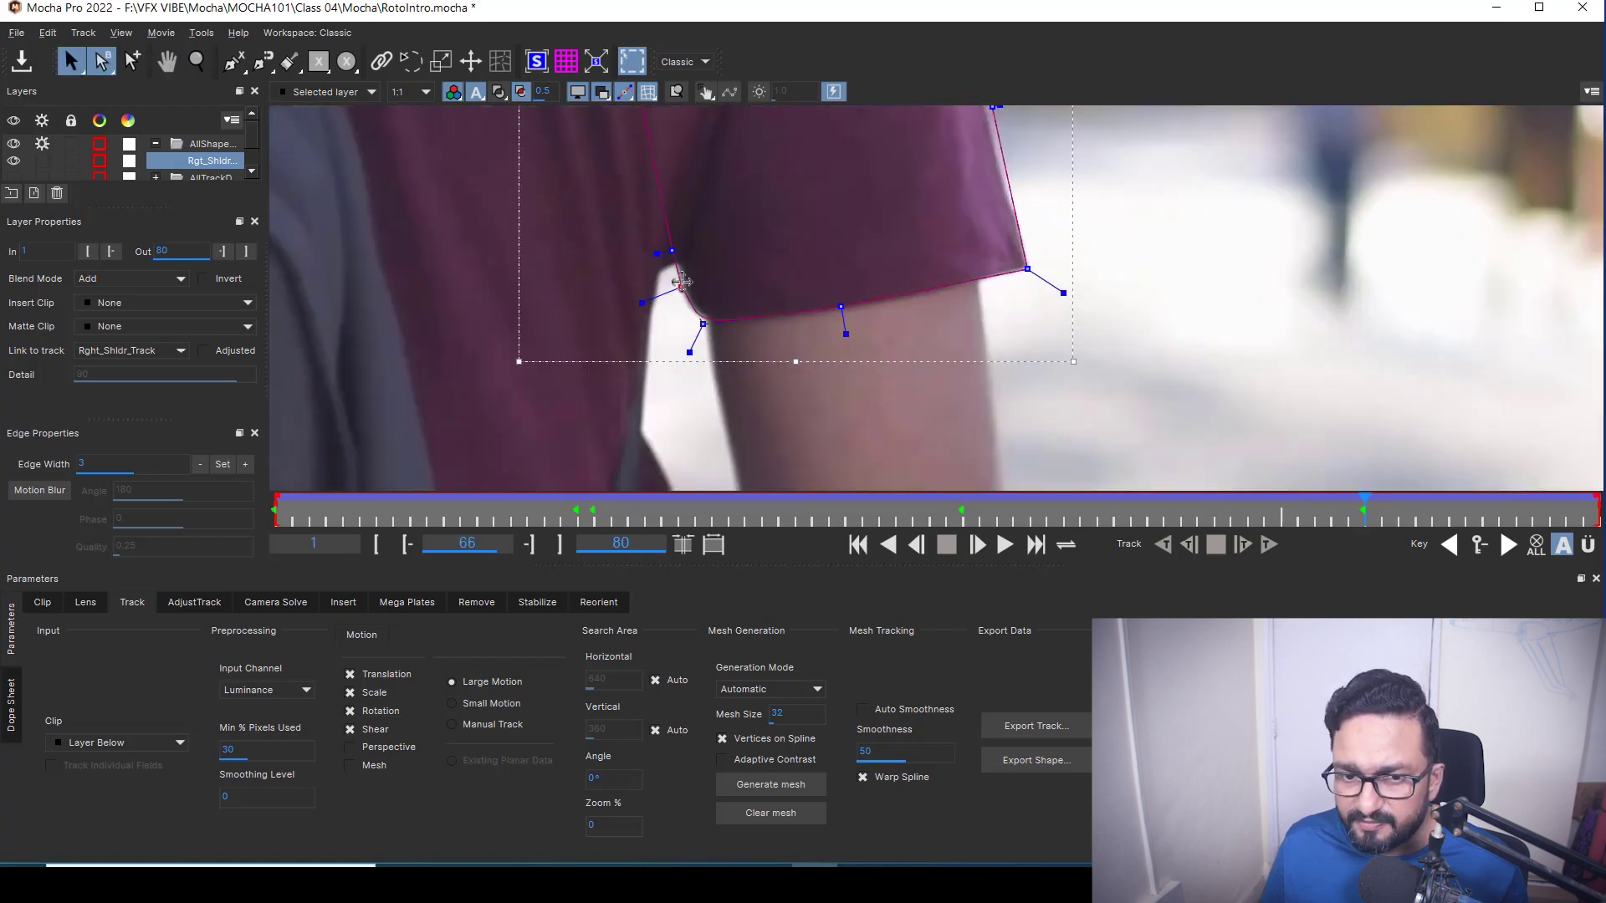
key(x)
drag(980, 204, 980, 848)
key(z)
drag(1303, 166, 1161, 405)
key(x)
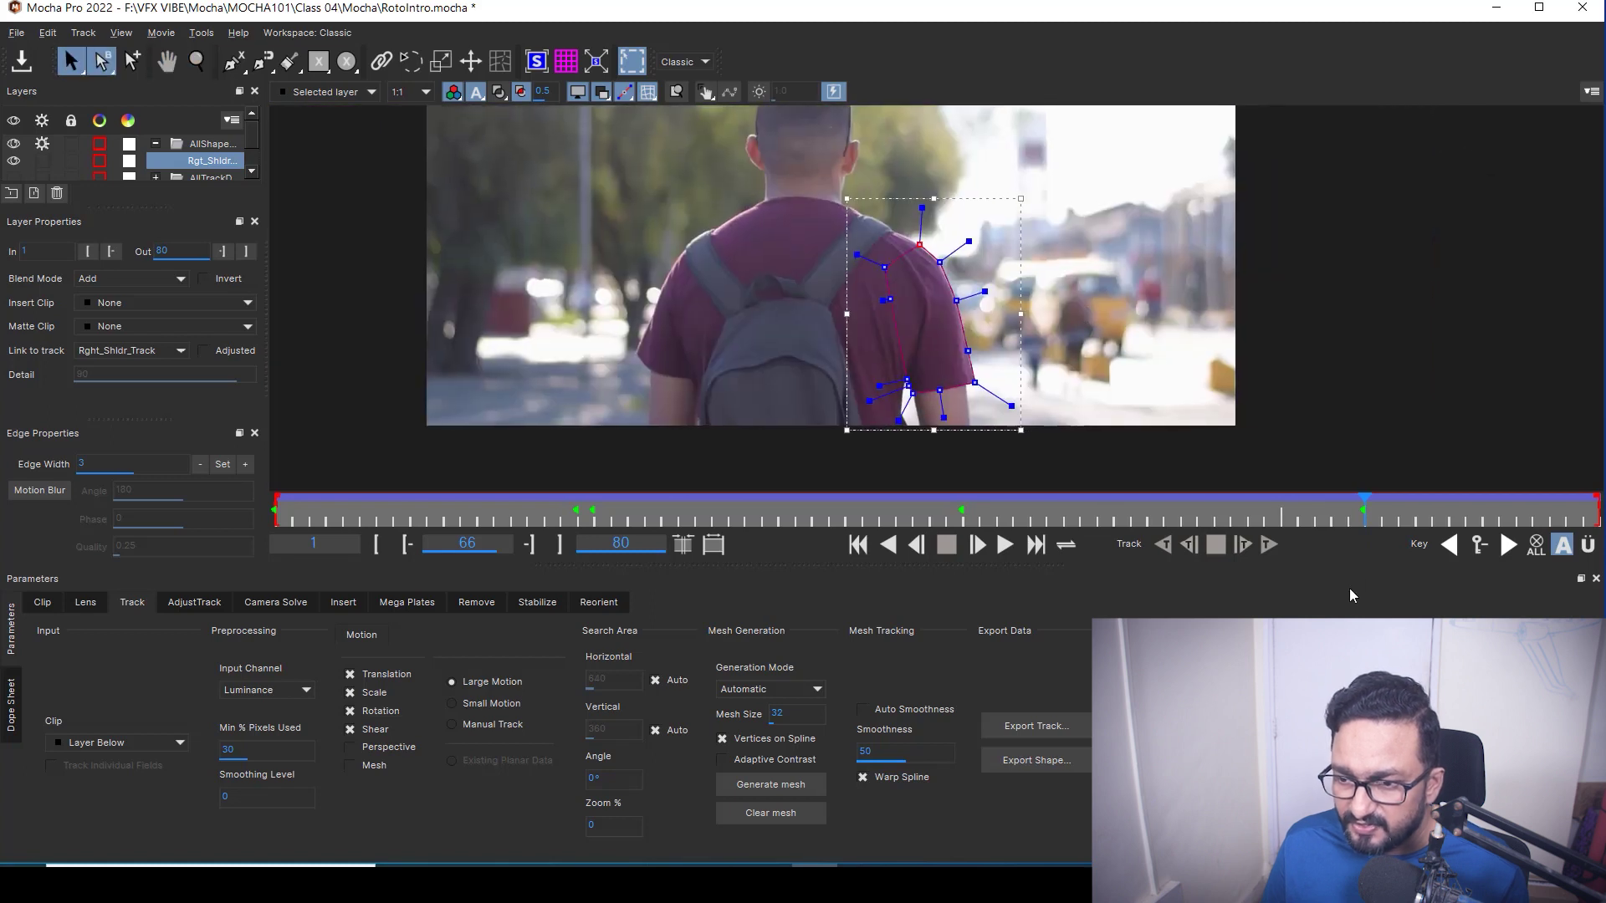
Step: Fit the Rgt_Shldr_Shape points to the sleeve hem and outer sleeve edge at the last frame, 80
click(1036, 545)
key(z)
scroll(1242, 274, up, 2)
scroll(978, 333, up, 4)
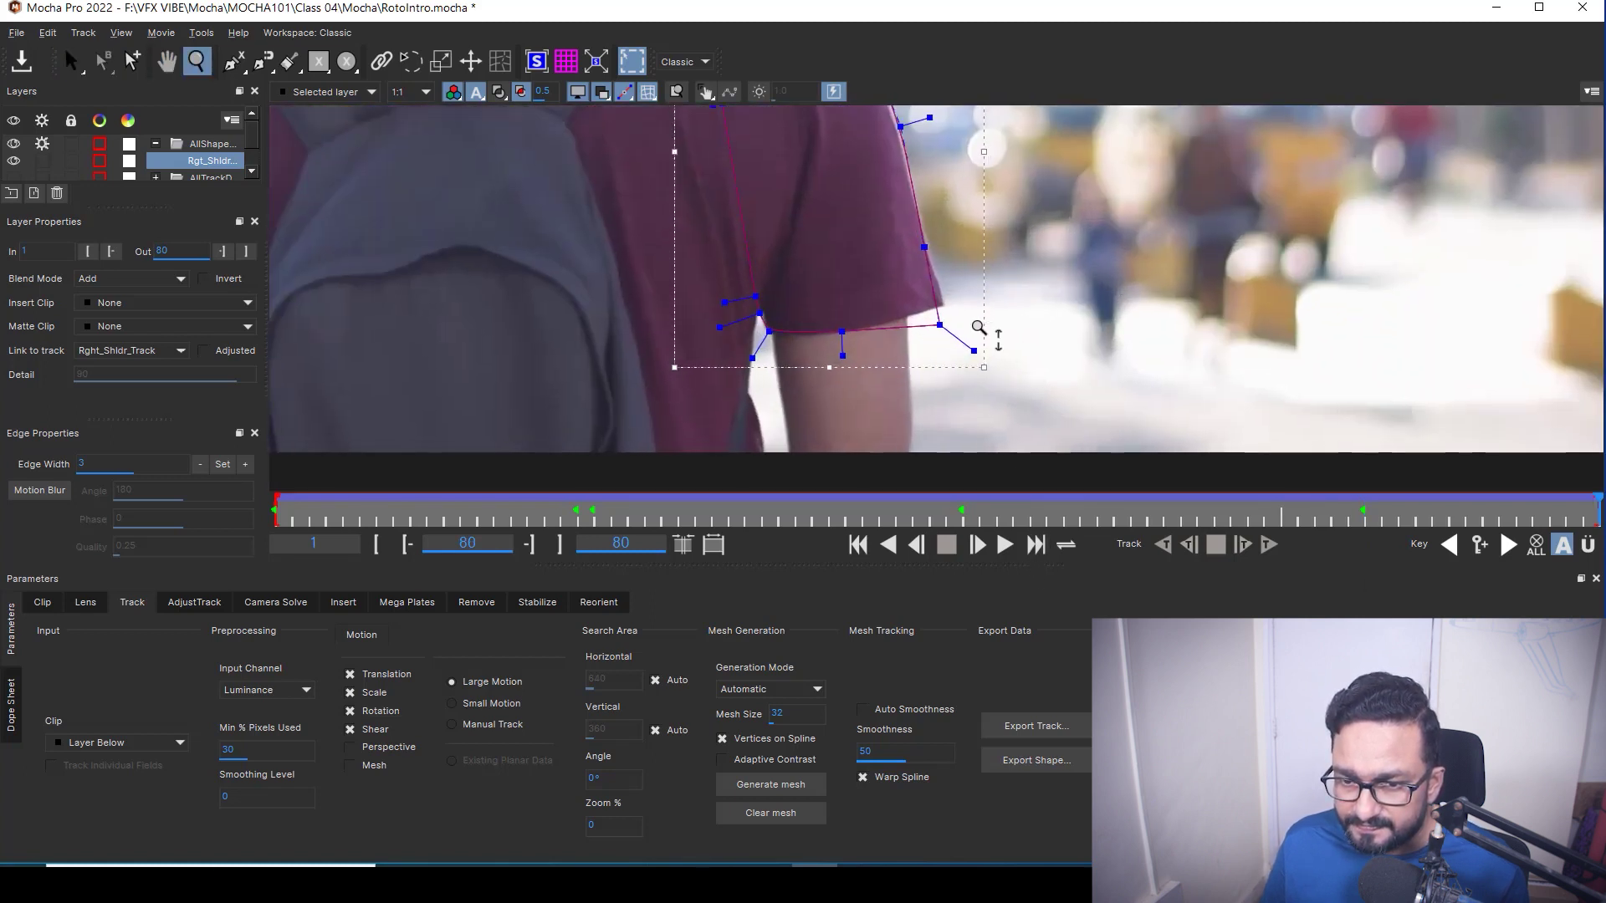
key(s)
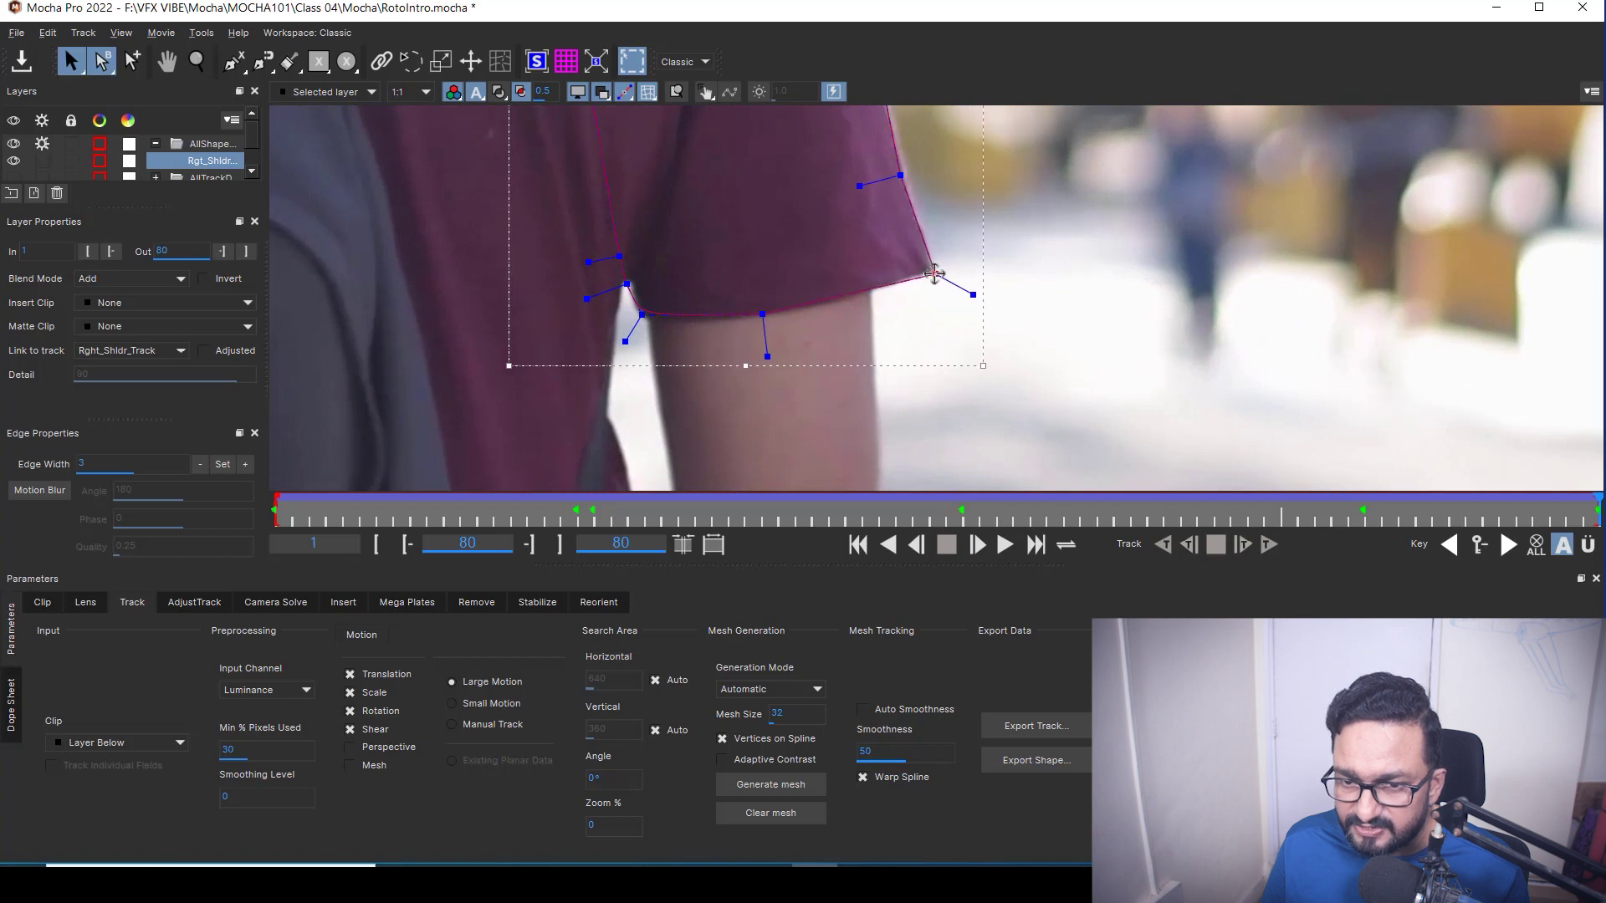
key(z)
drag(907, 334, 1016, 185)
key(s)
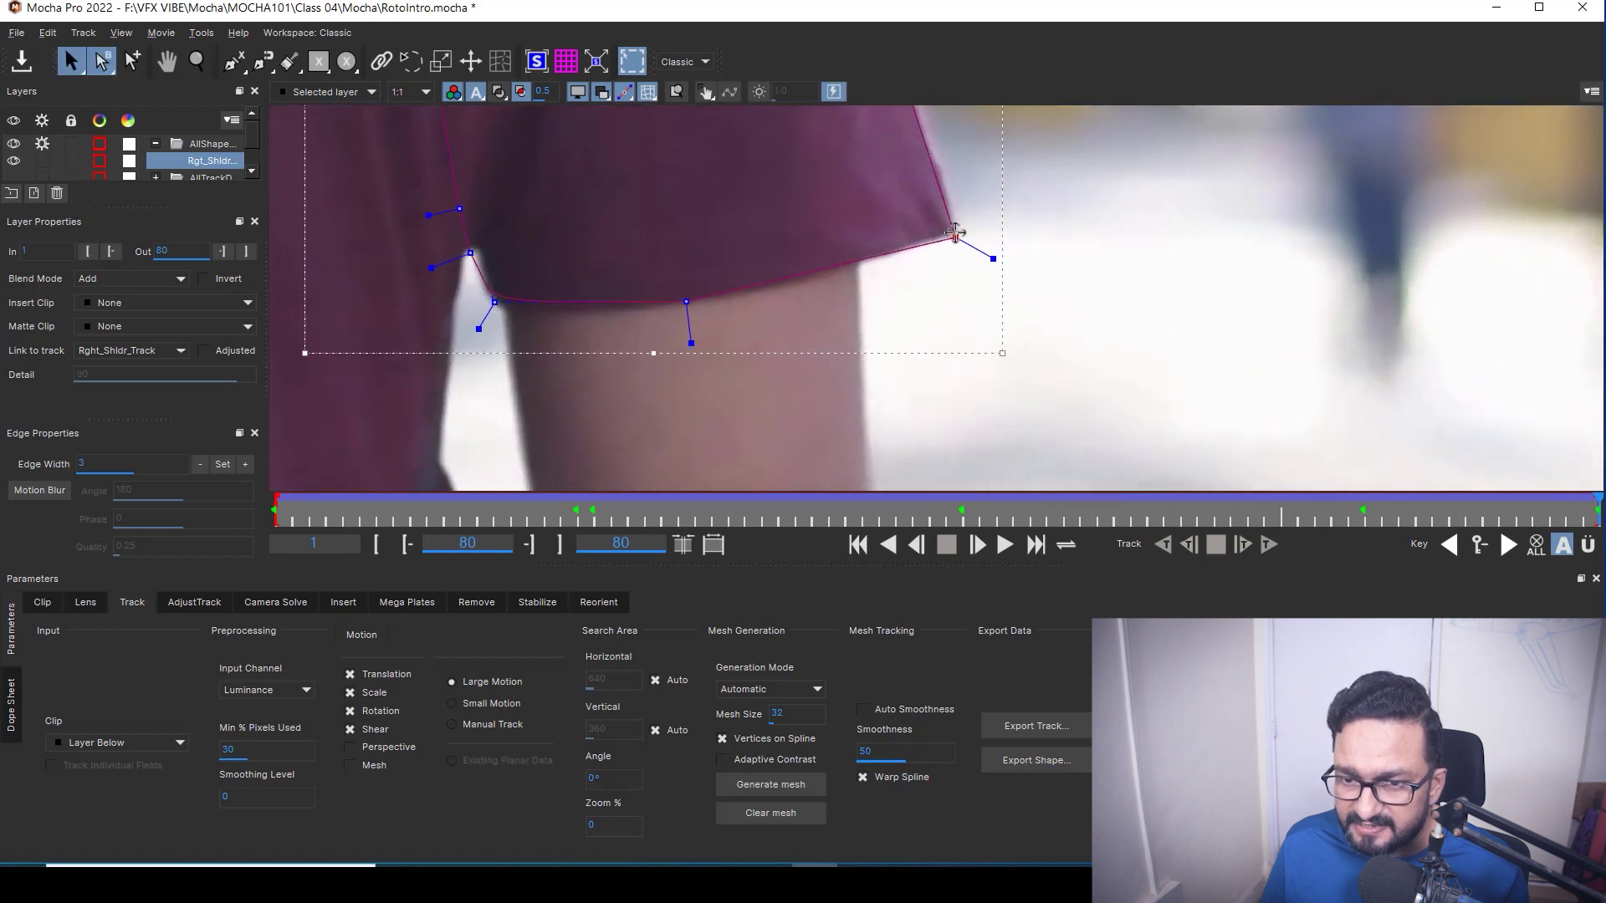
drag(686, 302, 691, 310)
key(x)
drag(953, 232, 839, 329)
drag(838, 330, 841, 327)
Step: Align the shape's upper shoulder points with the shirt edge at frame 80
key(x)
drag(438, 126, 839, 465)
drag(763, 346, 733, 290)
click(730, 313)
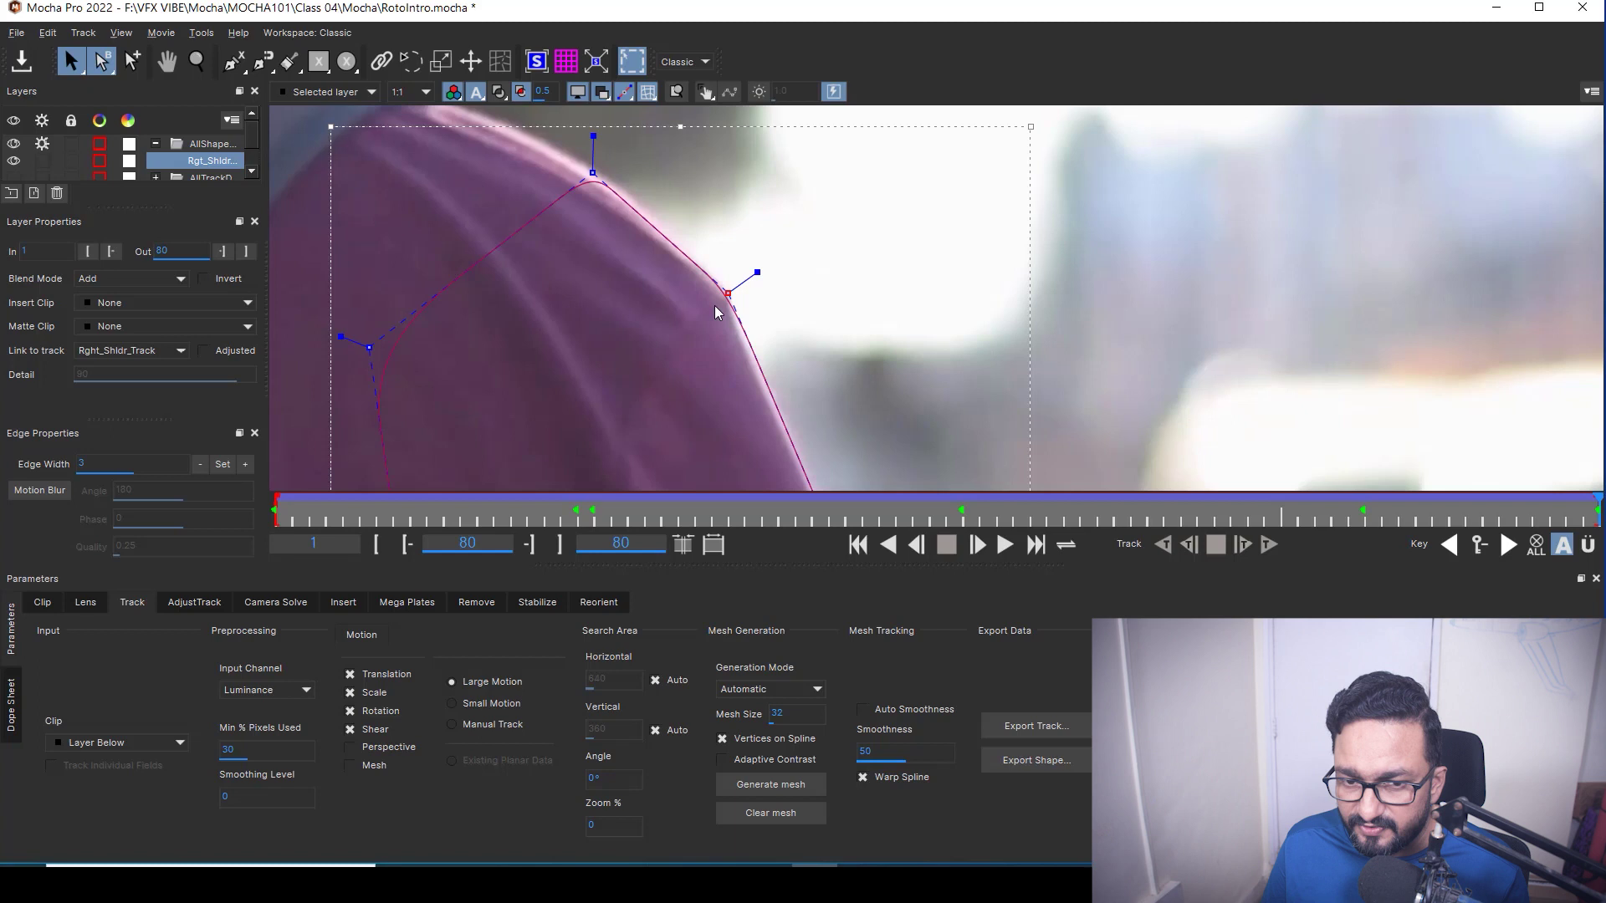
drag(606, 195, 658, 262)
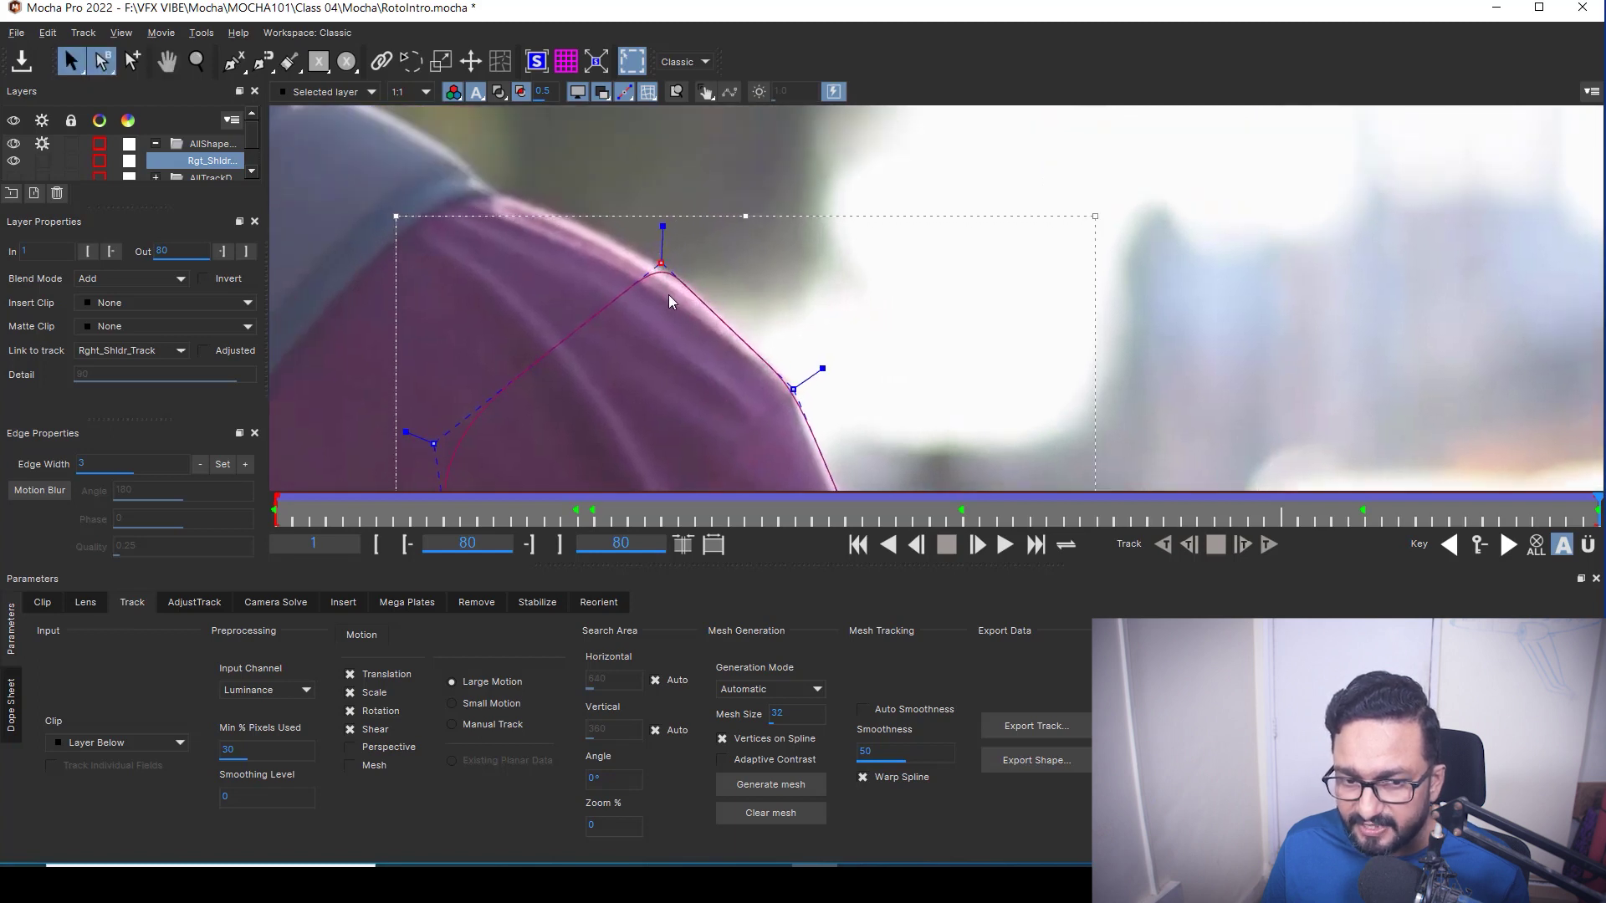
key(z)
scroll(945, 284, down, 4)
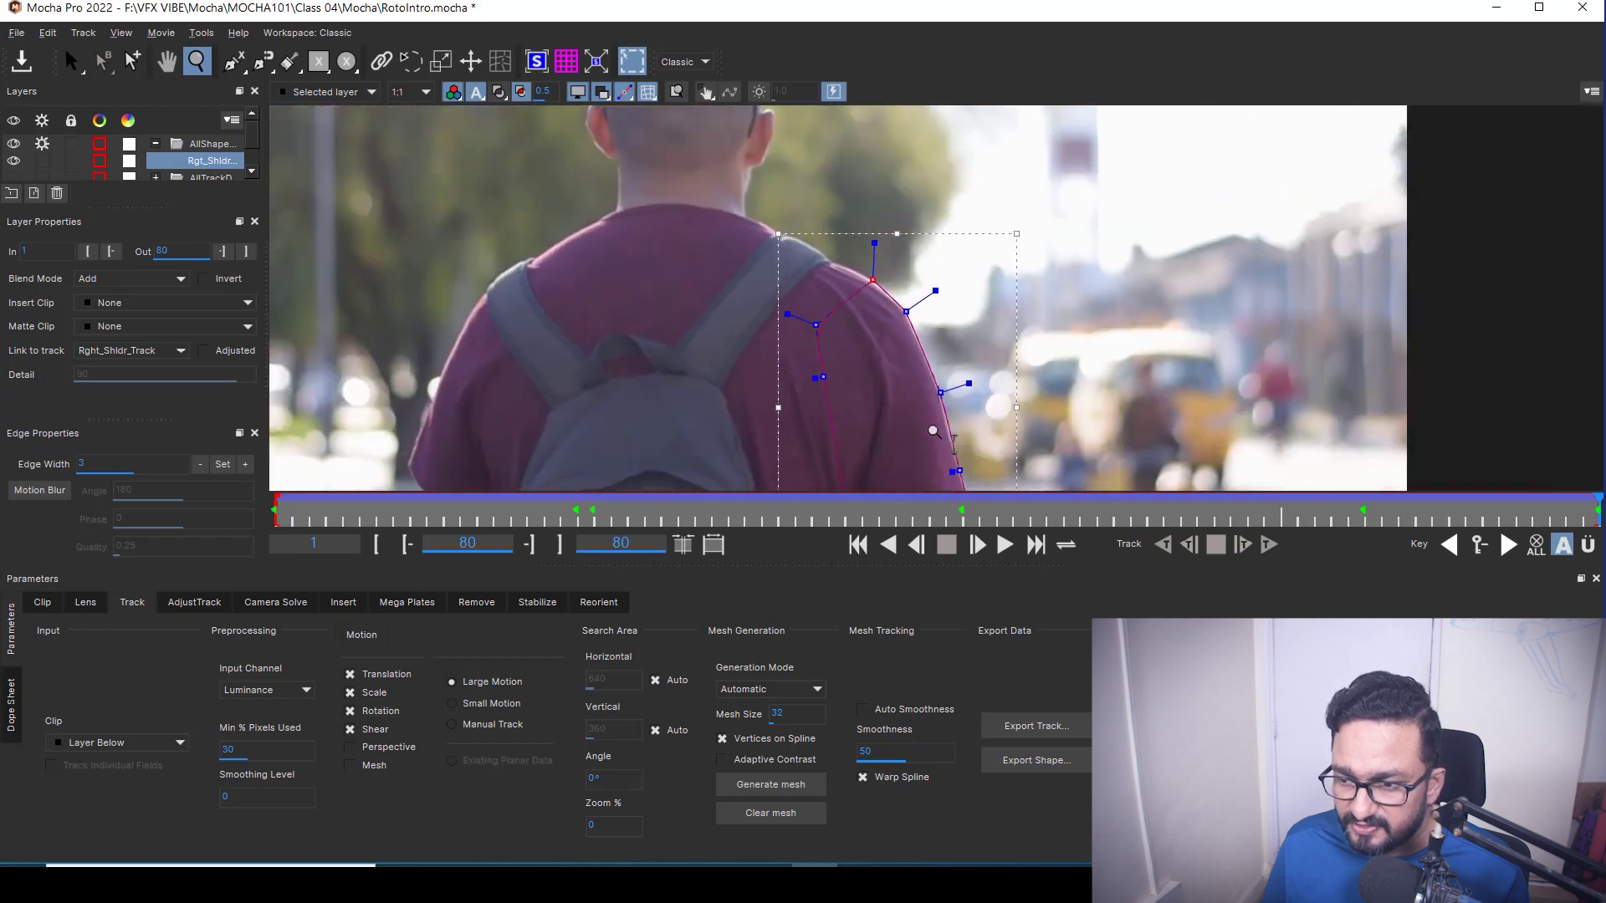
drag(933, 430, 934, 435)
Step: Scrub back through the clip to examine how closely the shoulder shape follows the shirt
key(x)
drag(1026, 309, 962, 139)
drag(1030, 358, 1027, 439)
drag(1557, 518, 937, 585)
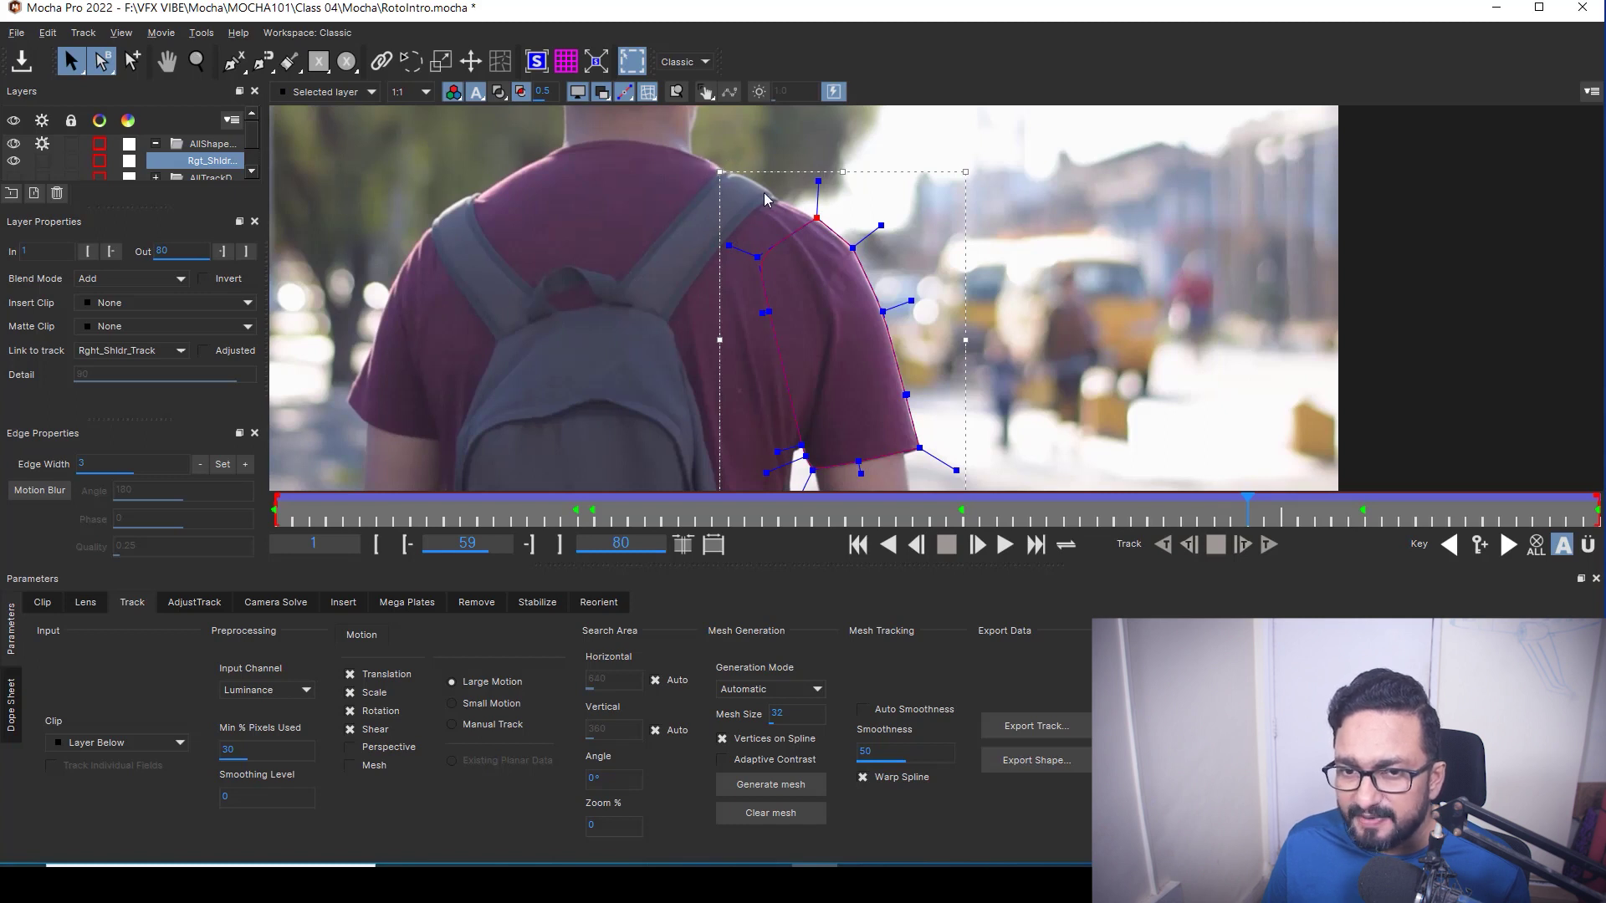
drag(1246, 505, 1147, 526)
key(Left)
key(Left)
key(Left)
key(Left)
key(Left)
key(Left)
key(Left)
key(Left)
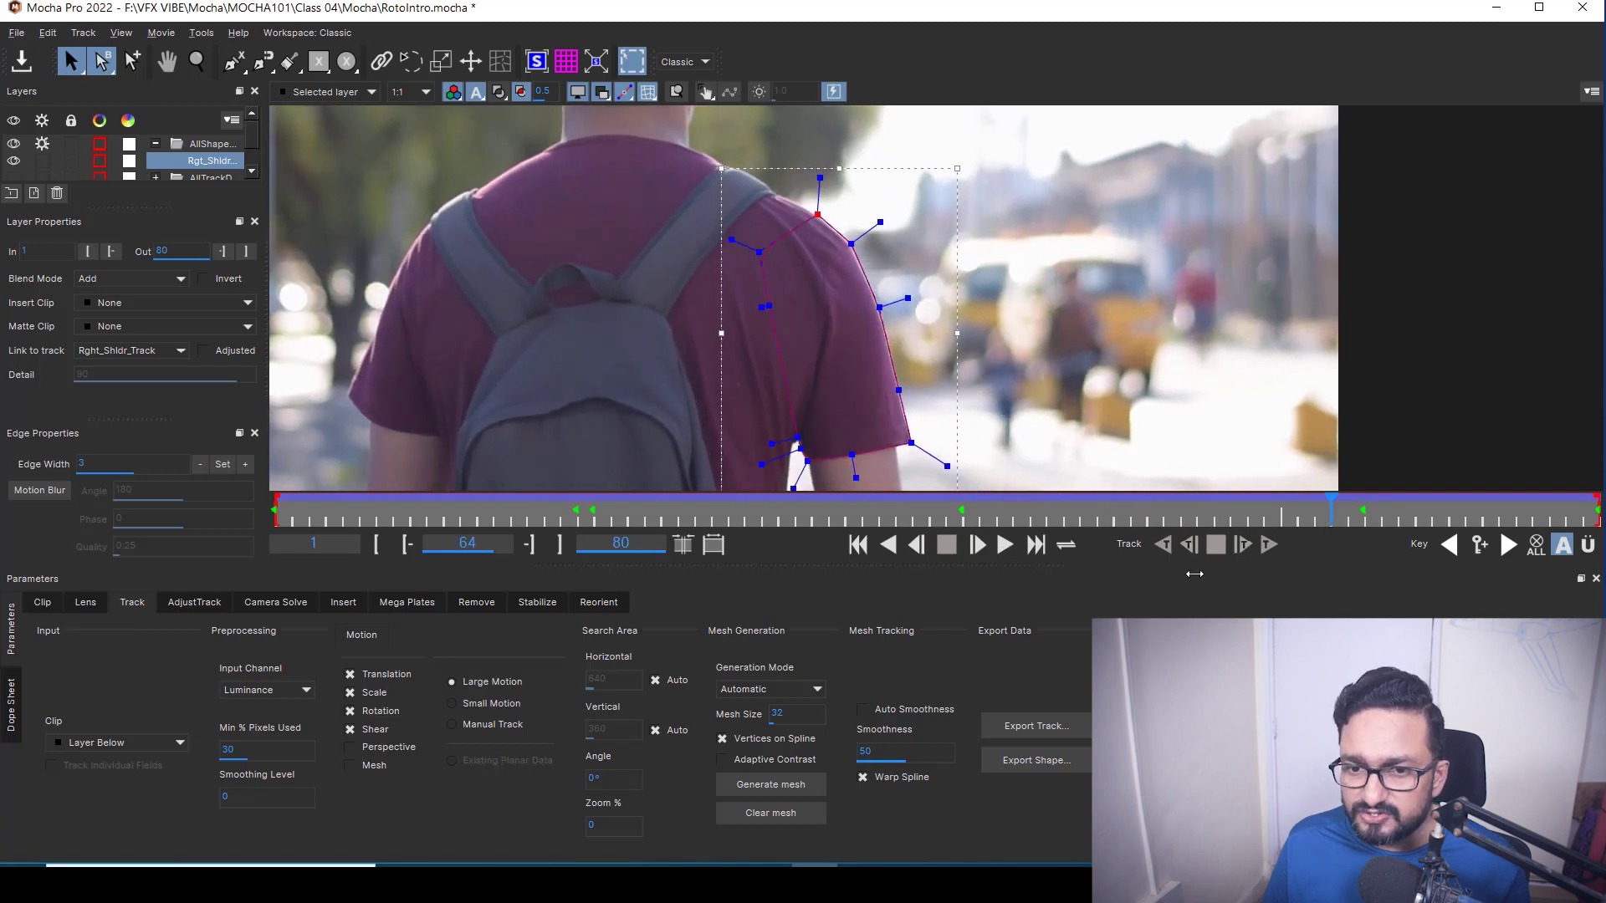
key(Left)
key(Left)
key(Left)
key(Left)
key(Left)
key(Left)
key(Left)
key(Left)
key(Left)
key(Left)
key(Left)
key(Left)
key(Left)
key(Left)
key(Left)
key(Left)
key(Left)
key(Left)
key(Left)
key(Left)
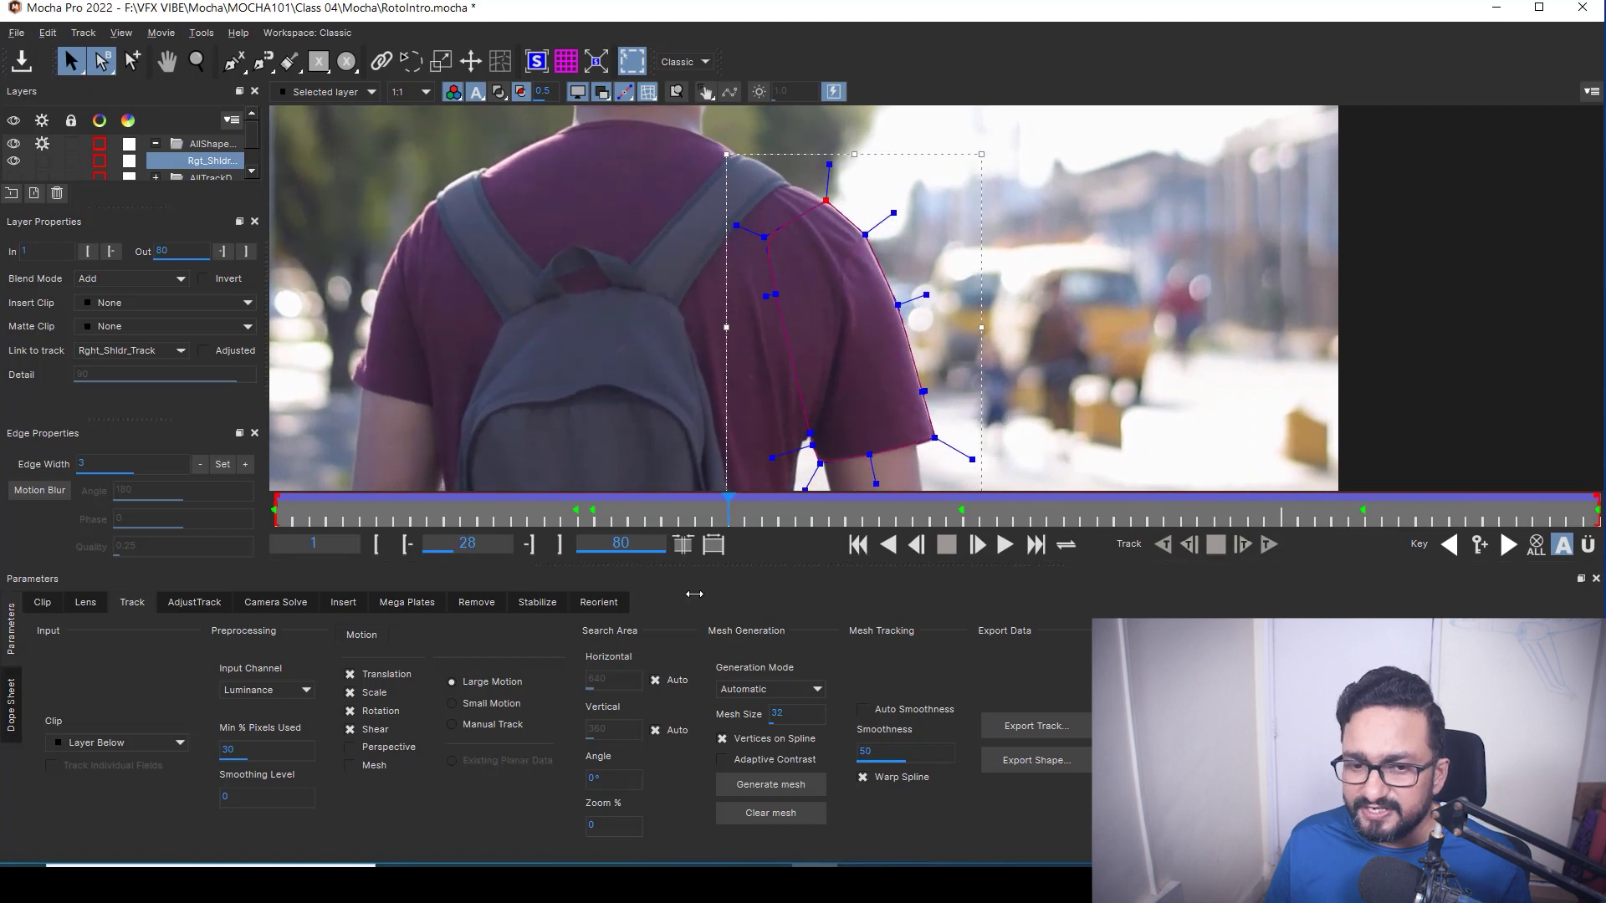
key(z)
drag(1094, 268, 1117, 376)
key(x)
key(x)
key(s)
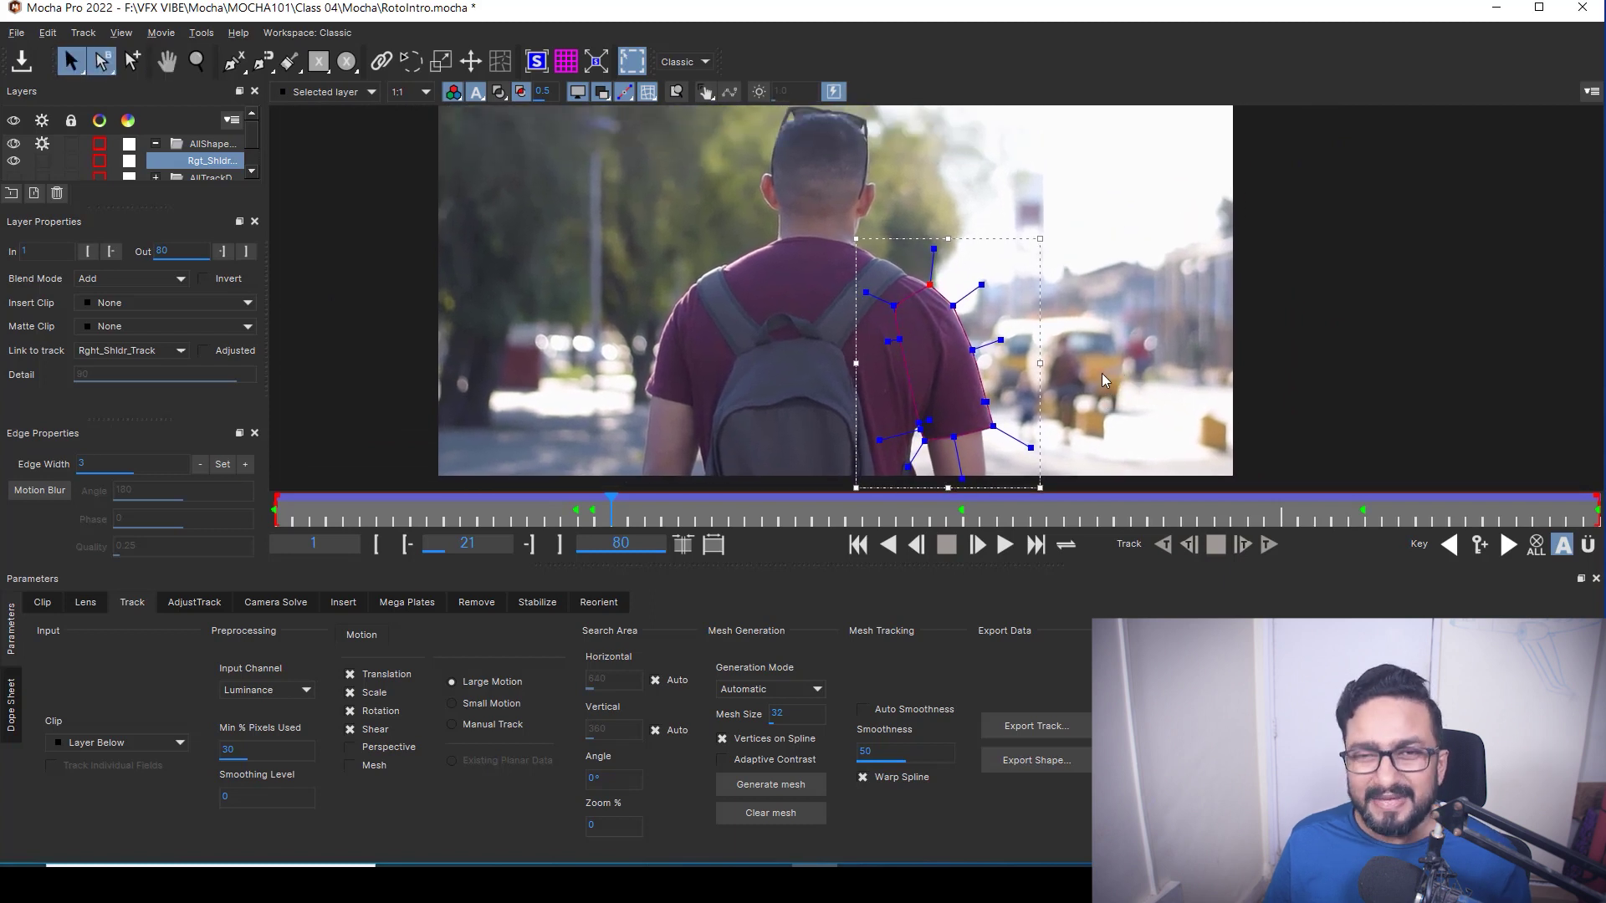
key(x)
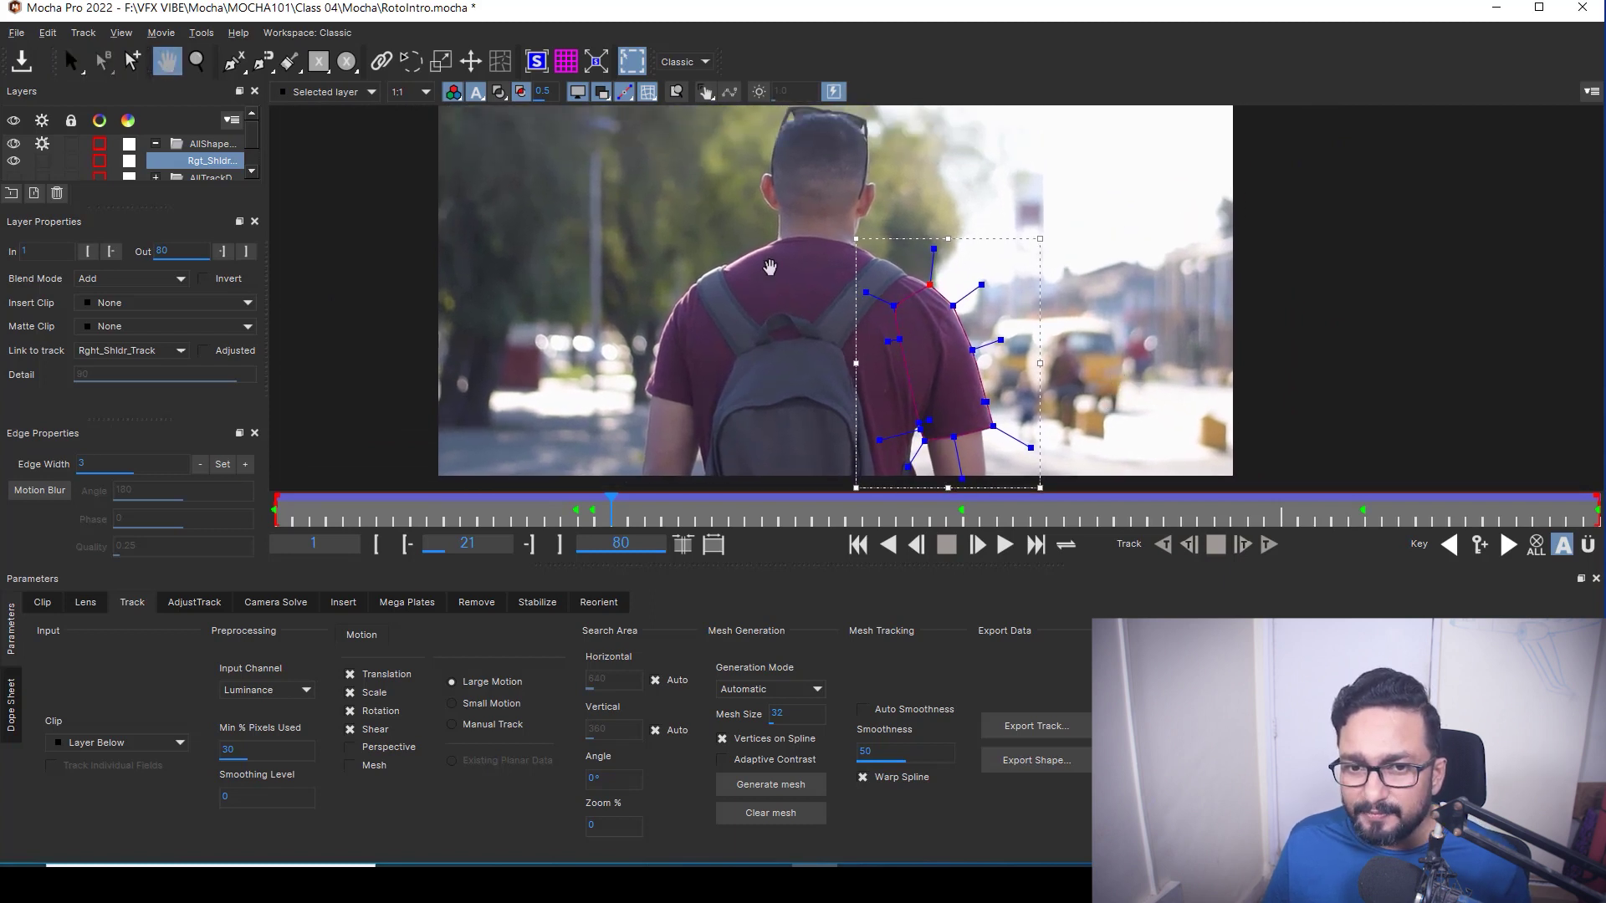
drag(789, 241, 816, 208)
key(s)
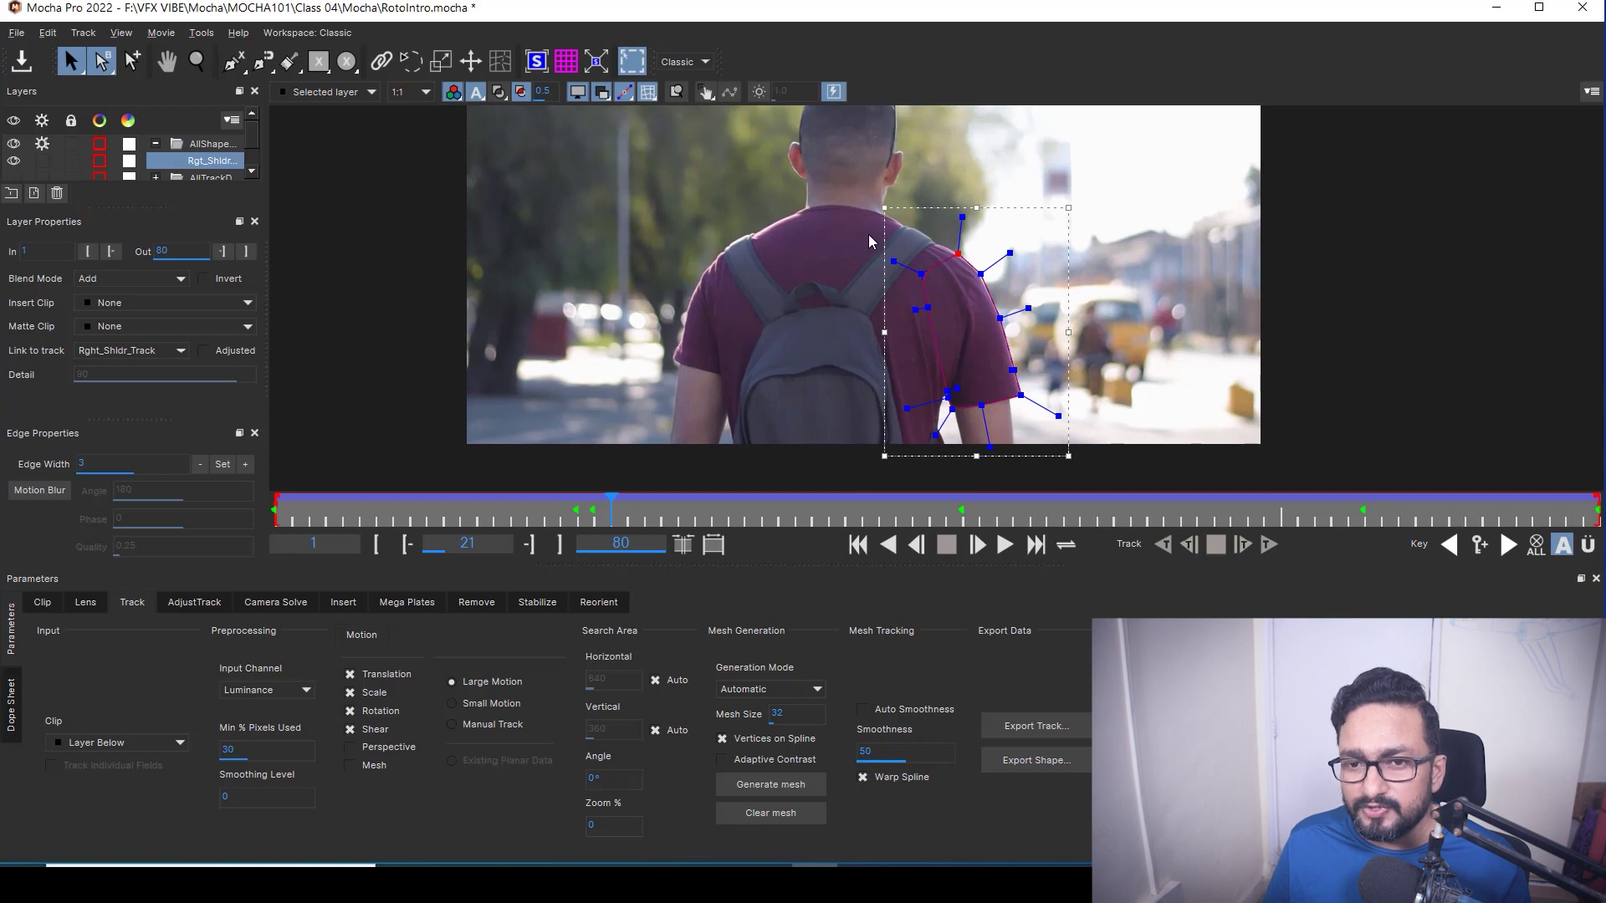
key(x)
drag(1099, 387, 1039, 293)
key(s)
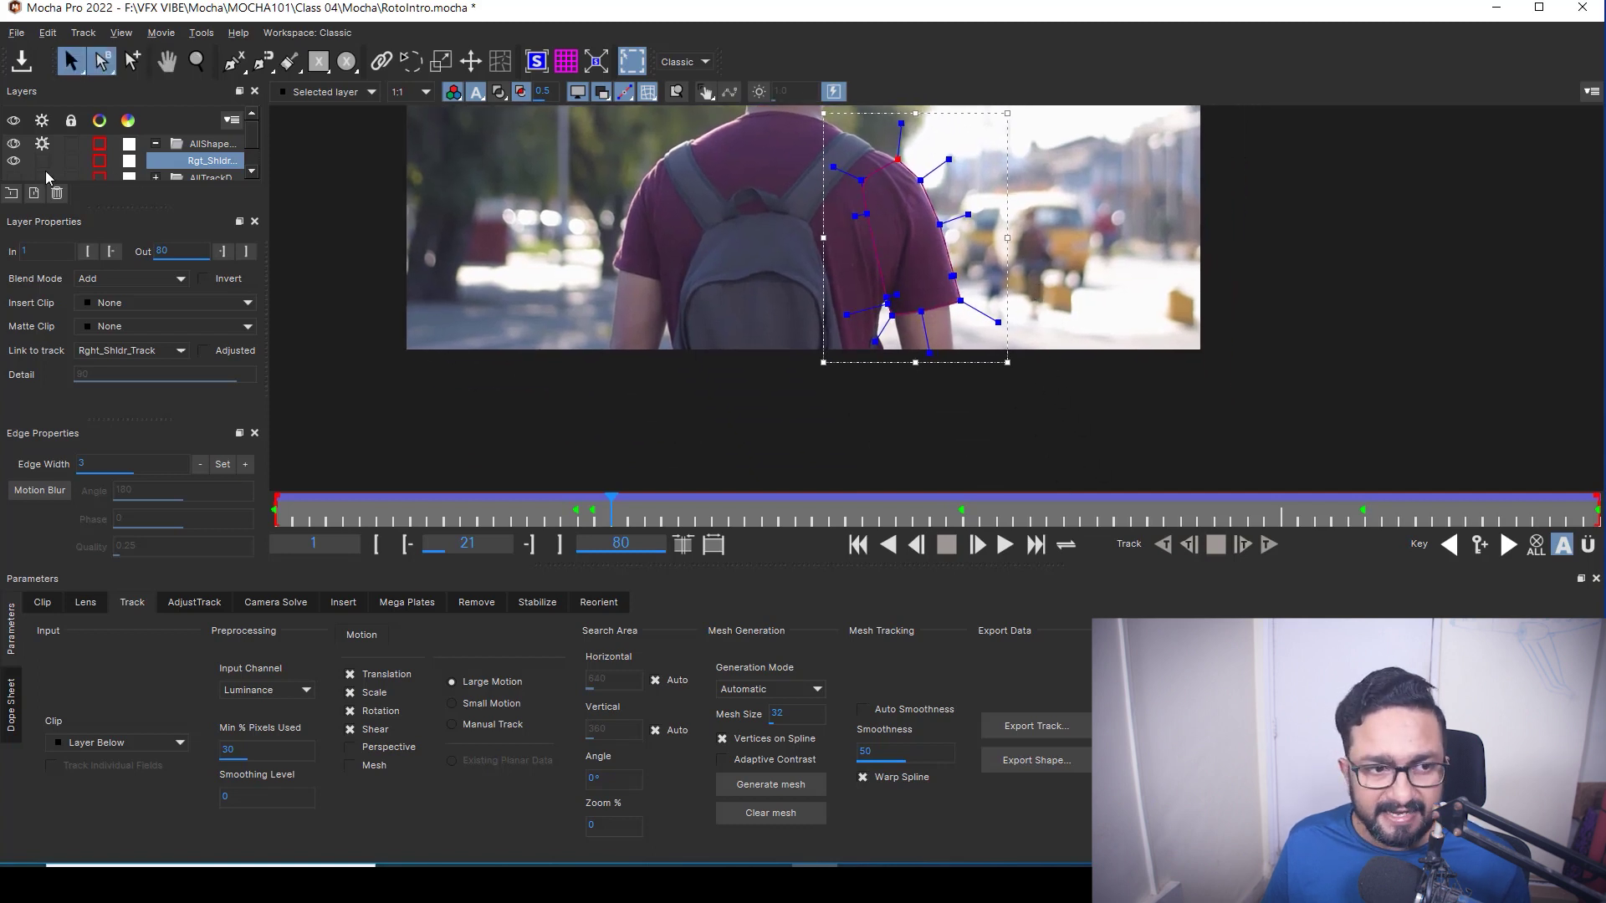
Step: Hide the Rgt_Shldr_Shape layer, select the AllShapeData group and draw an X-spline around the arm below the right sleeve at frame 21
click(12, 162)
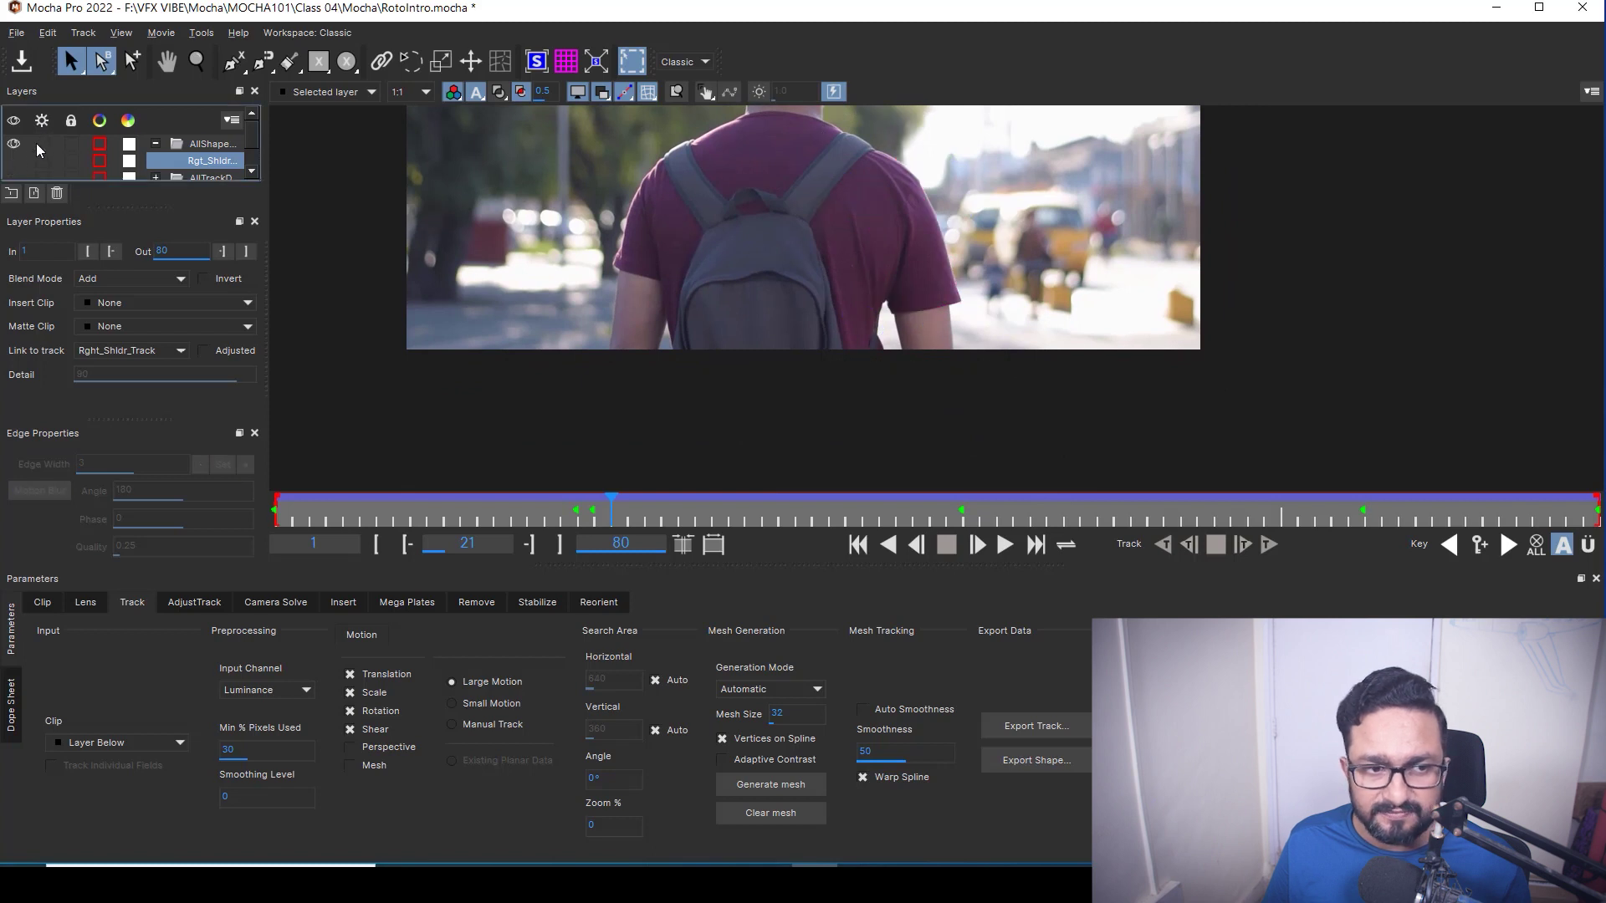
click(37, 143)
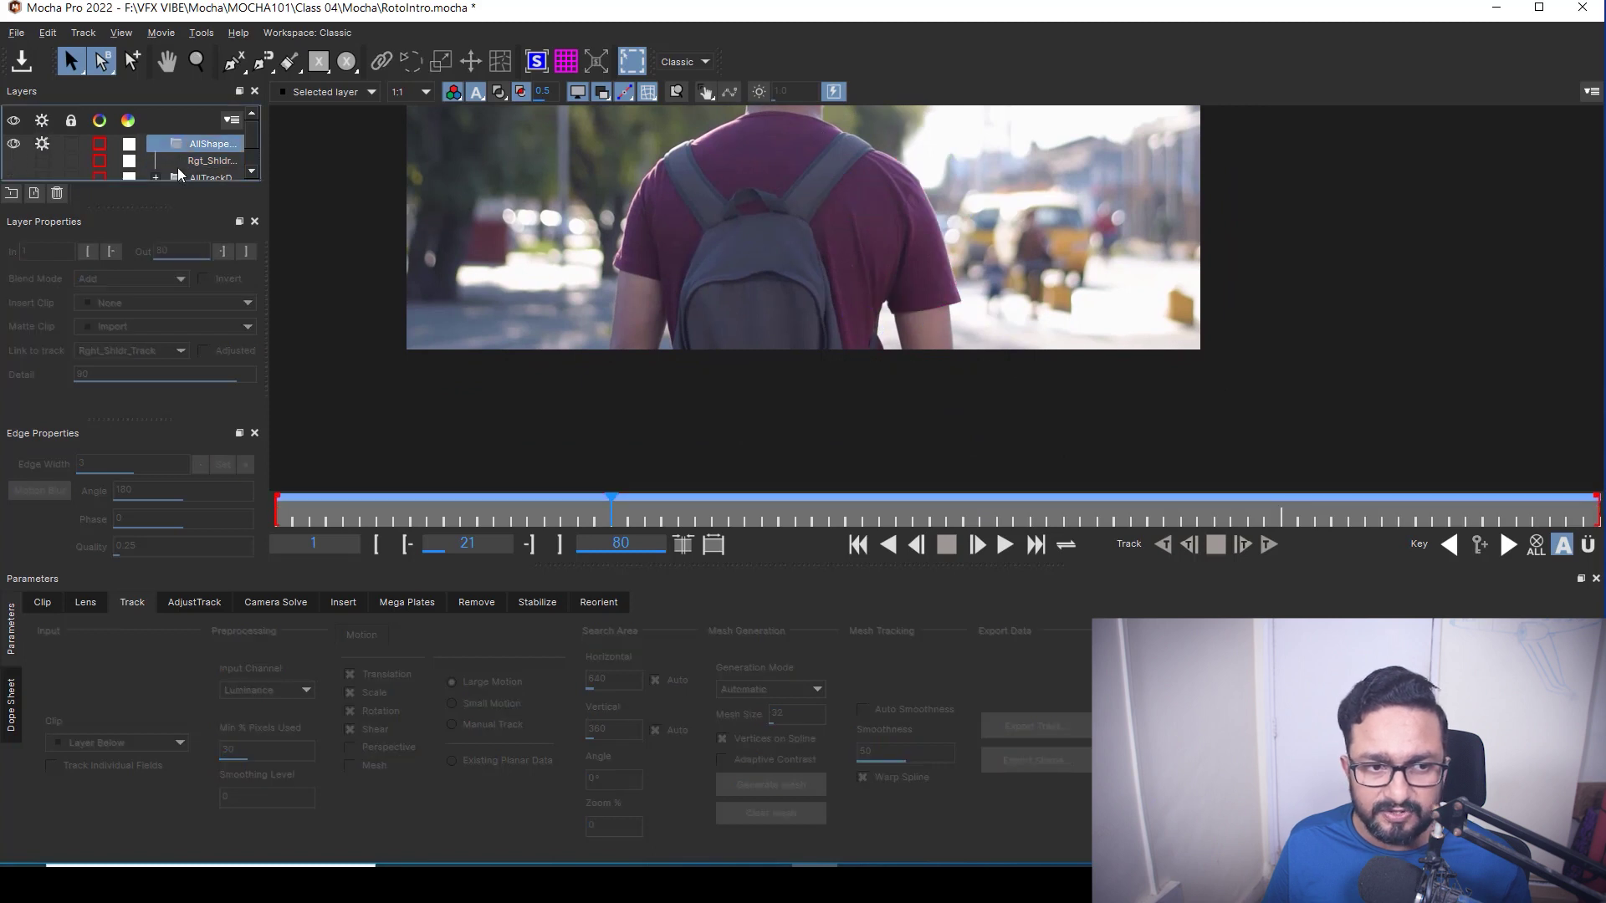
click(232, 65)
key(z)
drag(933, 333, 1091, 466)
click(665, 262)
click(703, 429)
click(712, 486)
click(1005, 473)
click(980, 323)
click(963, 198)
click(941, 111)
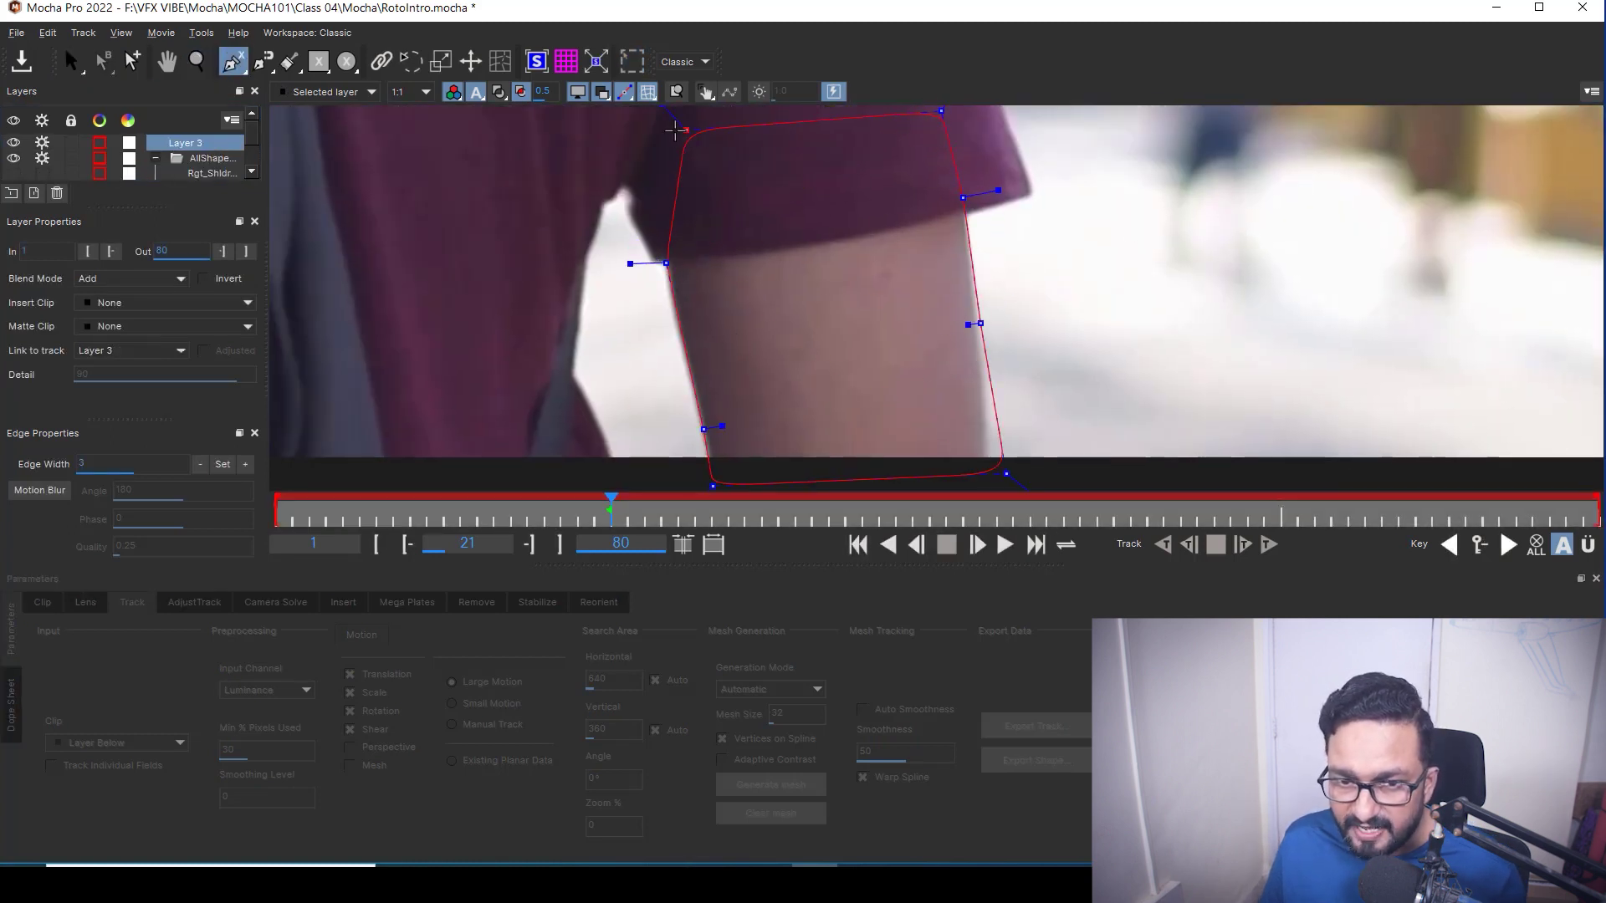
right_click(642, 171)
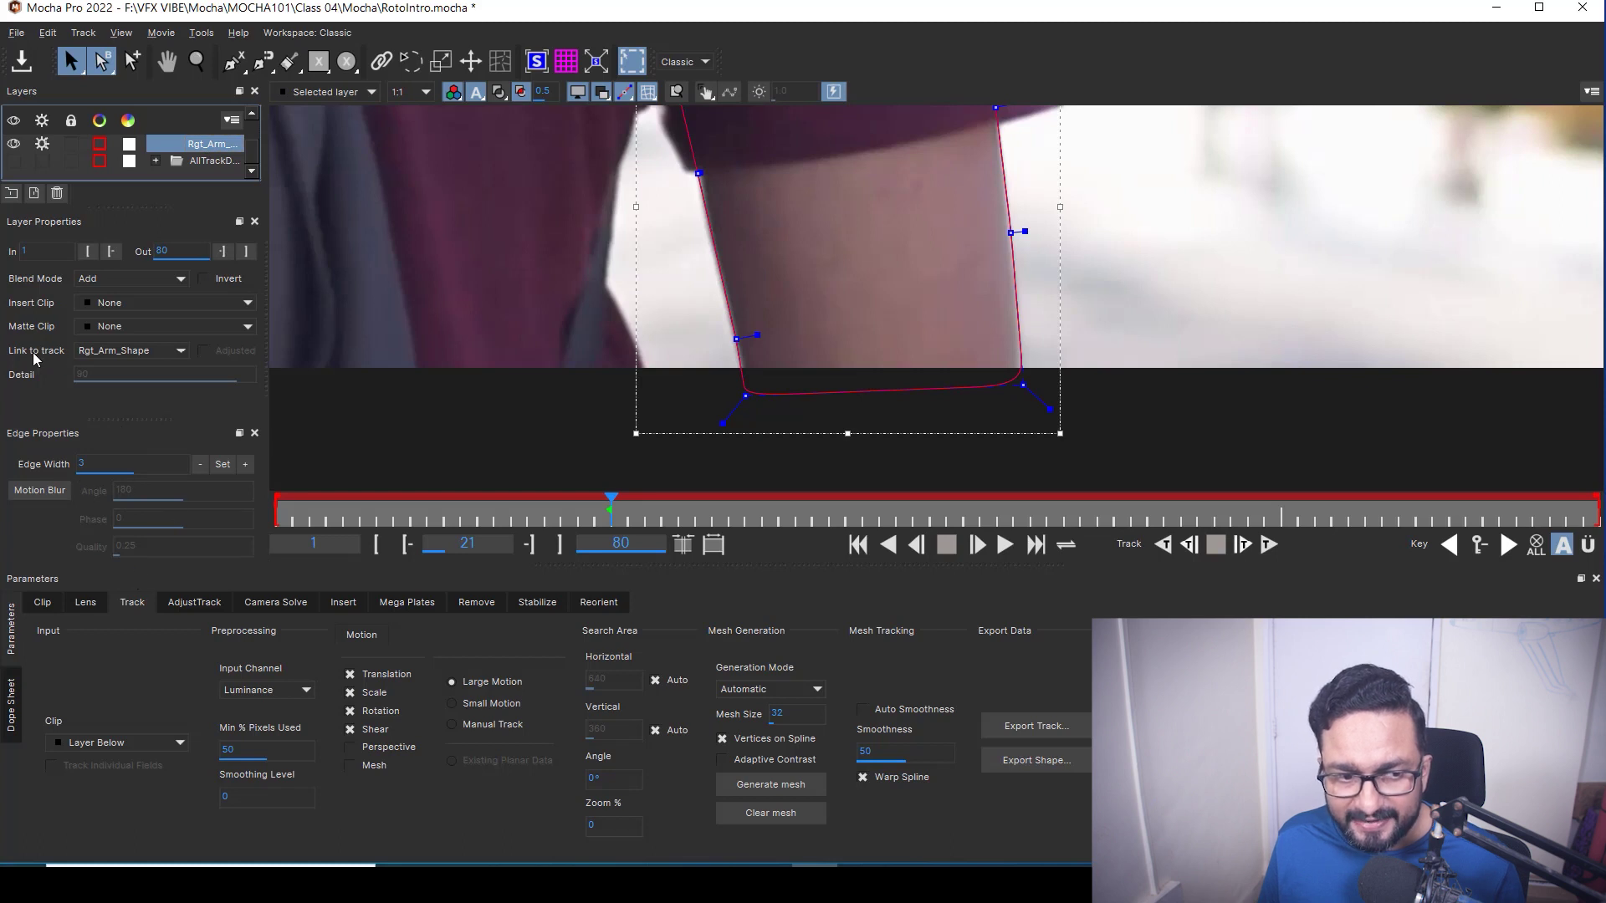
Step: Link the Rgt_Arm_Shape layer to the Rght_Shldr_Track track and scrub the clip to check its motion
click(131, 352)
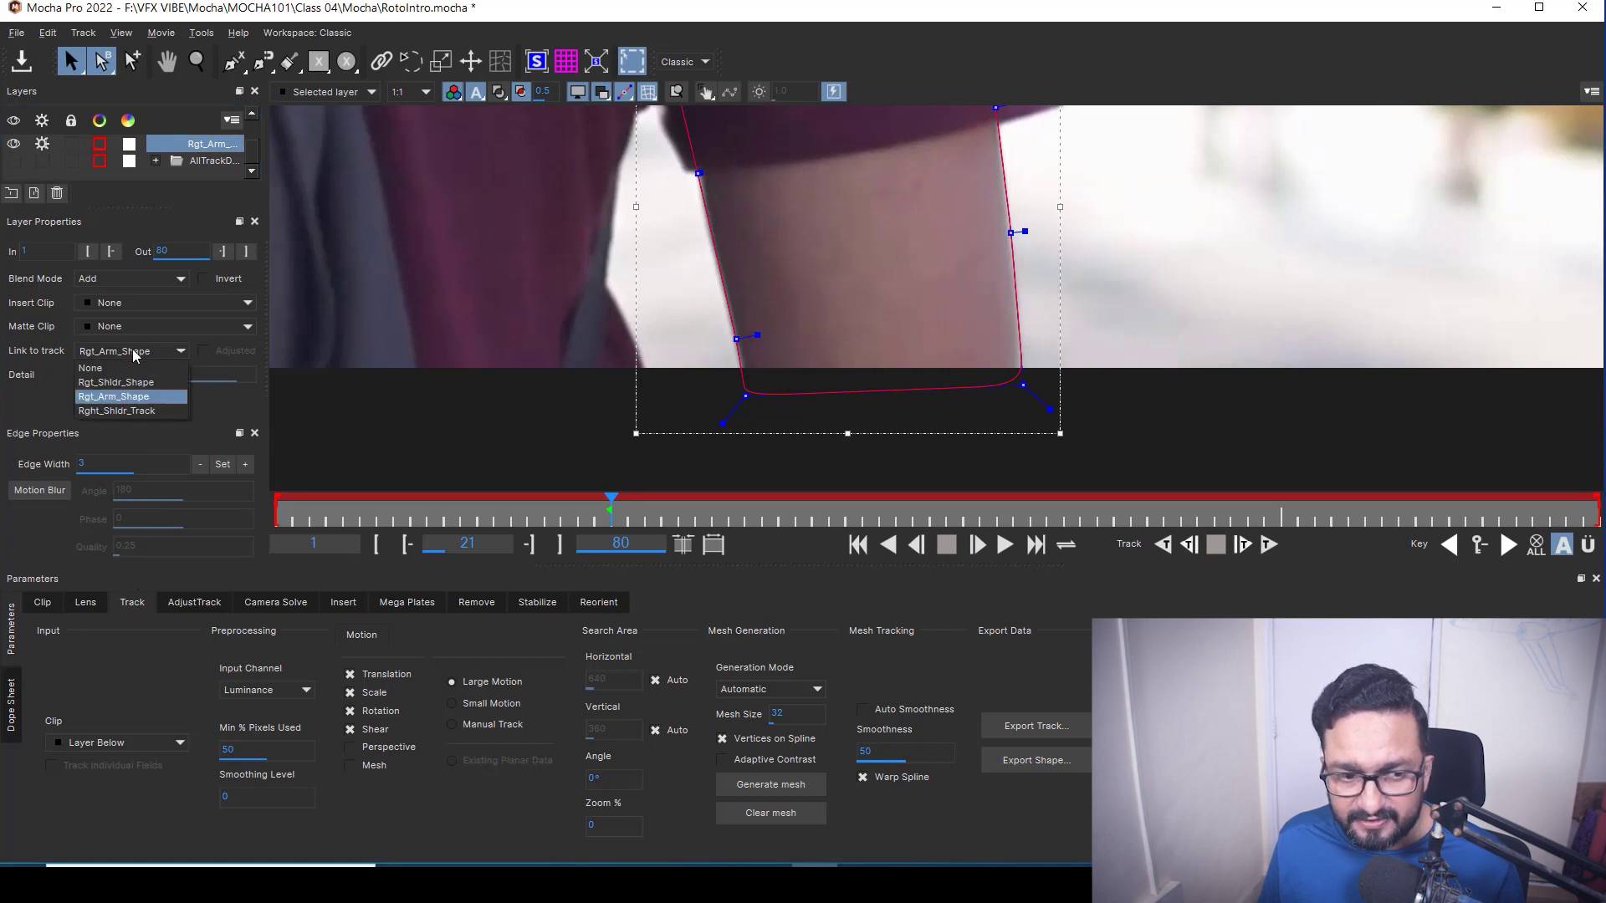
click(134, 411)
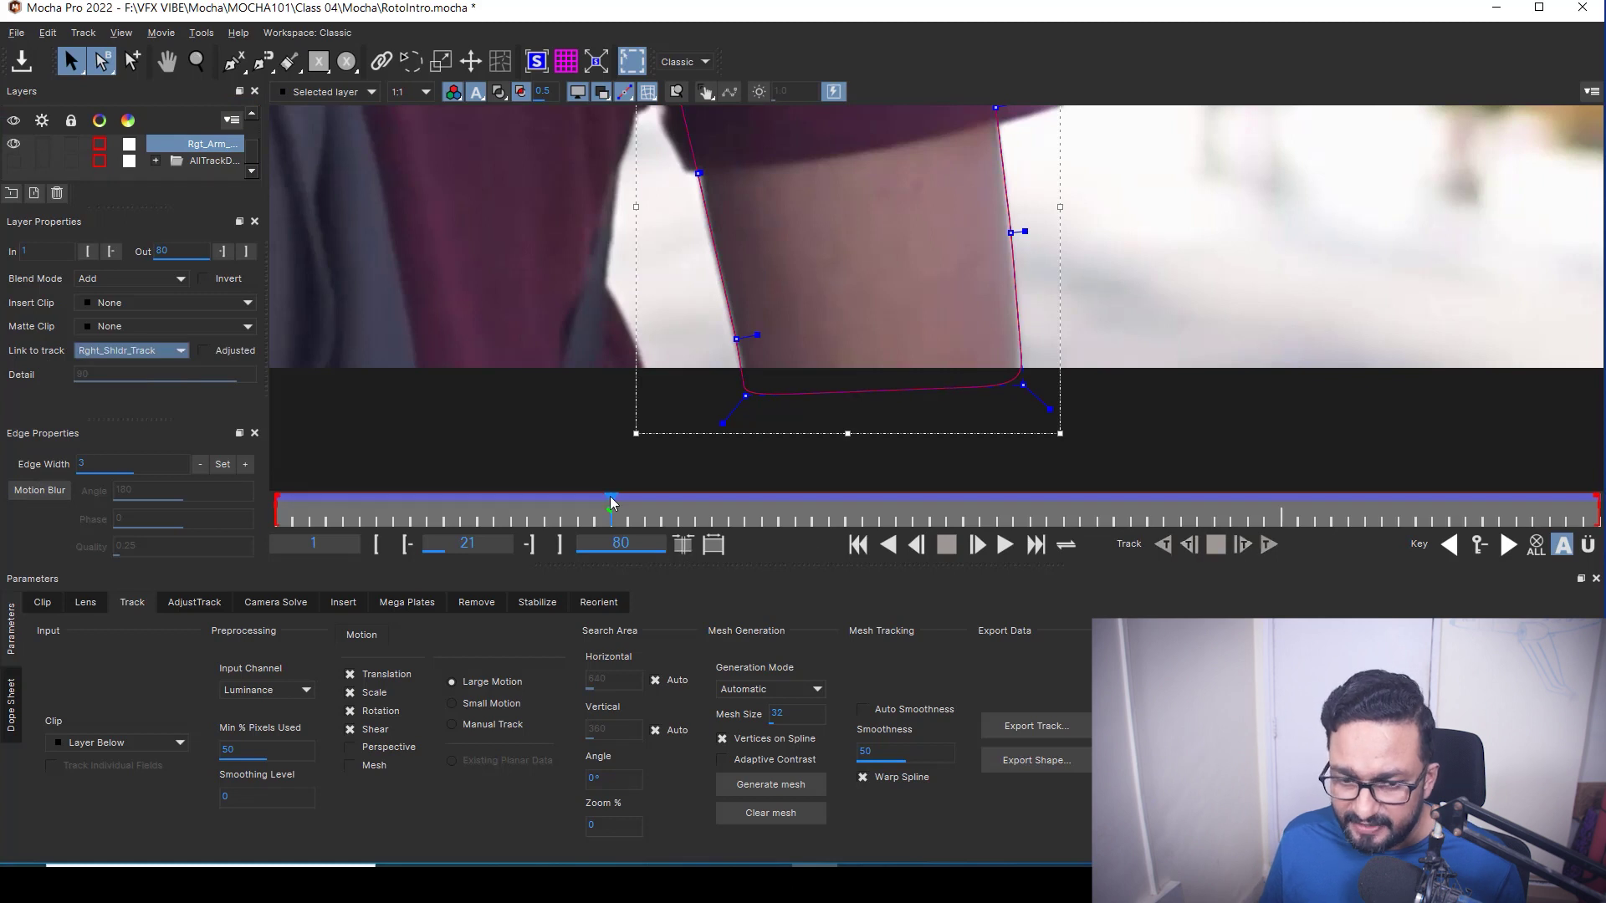
drag(611, 508, 659, 526)
Step: Fit the Rgt_Arm_Shape points to the arm's edges at the first frame and deselect the shape
click(857, 544)
key(x)
drag(878, 343, 955, 294)
key(s)
drag(974, 450, 961, 456)
key(x)
drag(921, 334, 920, 401)
drag(948, 232, 950, 240)
key(x)
drag(740, 282, 805, 229)
click(1183, 316)
Step: Play the clip from its start to check how the arm shape follows the arm
key(space)
key(space)
key(x)
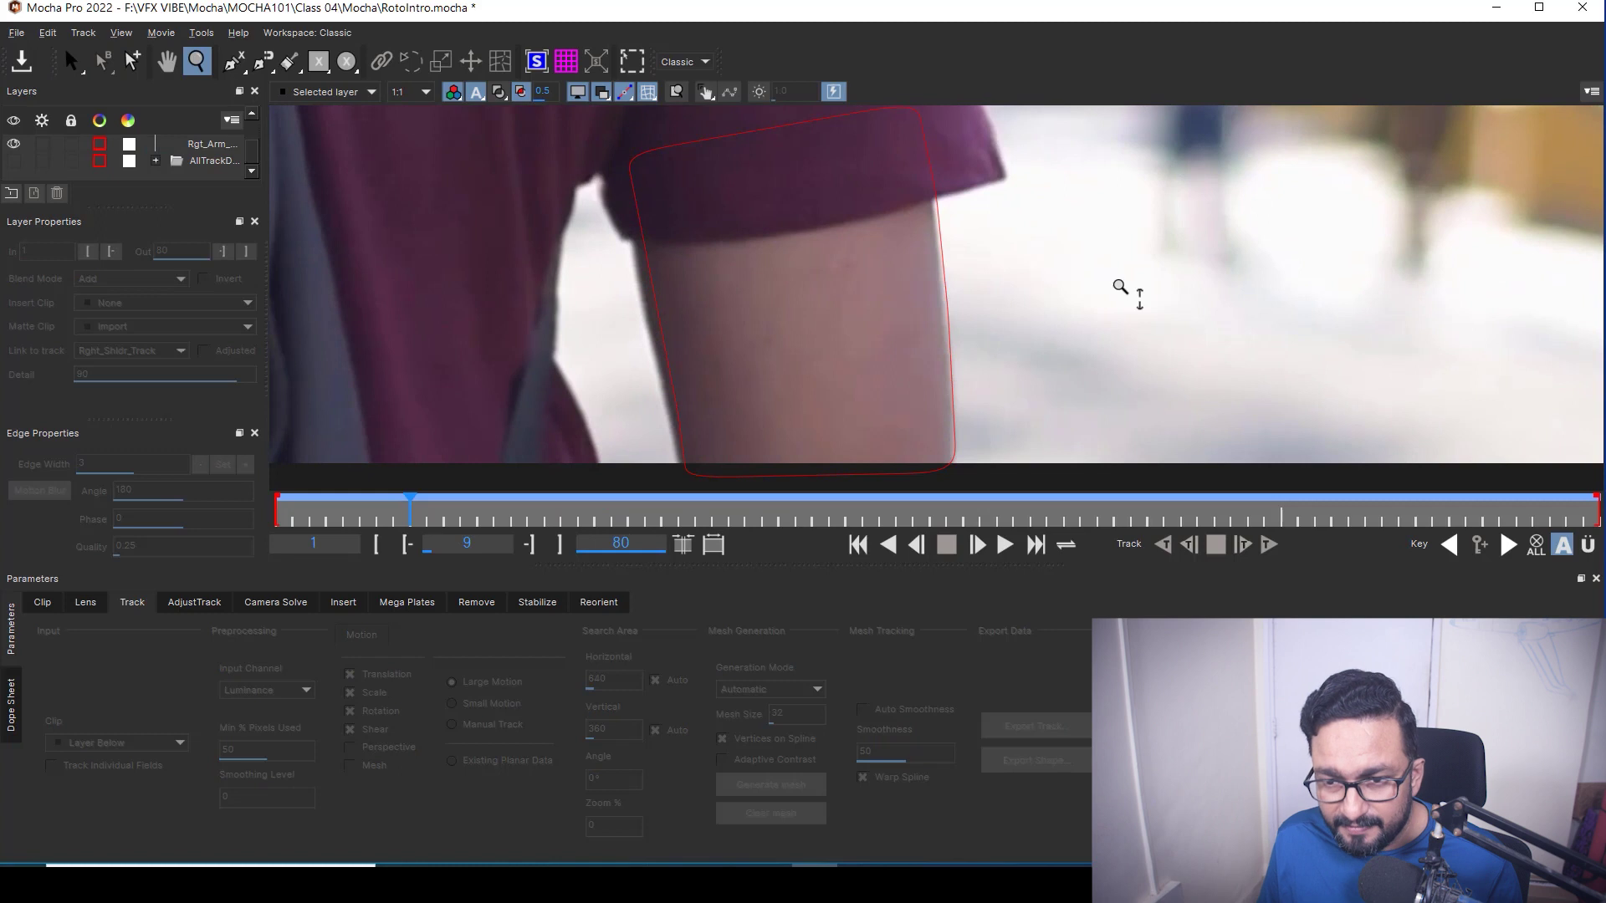
scroll(1120, 301, down, 5)
mouse_move(1117, 374)
mouse_down()
mouse_move(1121, 388)
mouse_move(1102, 348)
mouse_up()
key(z)
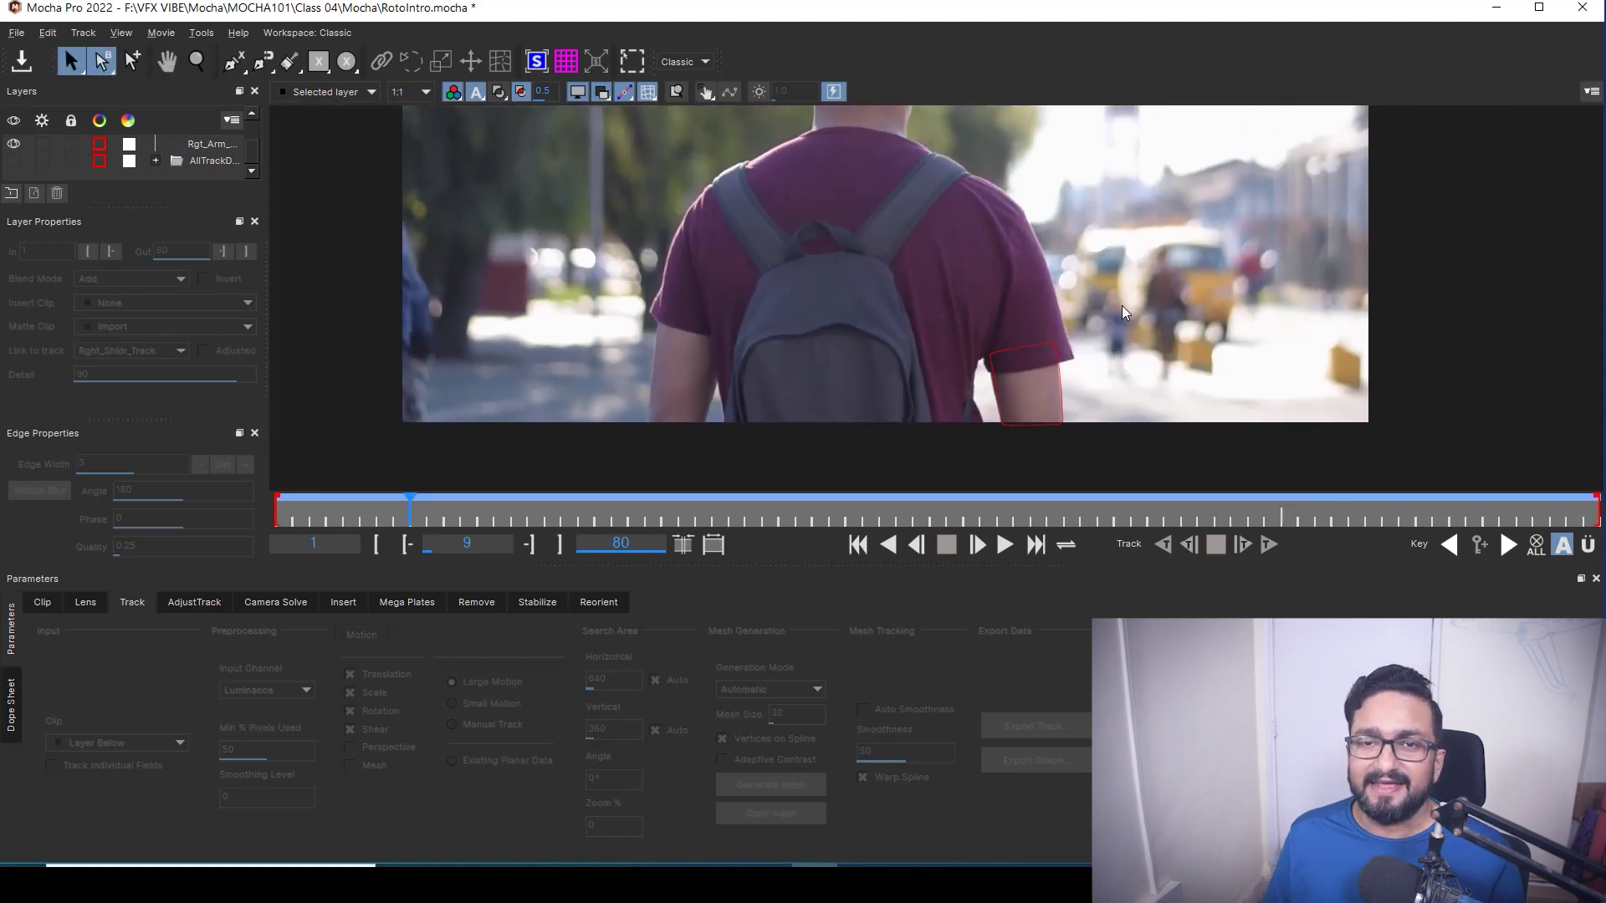